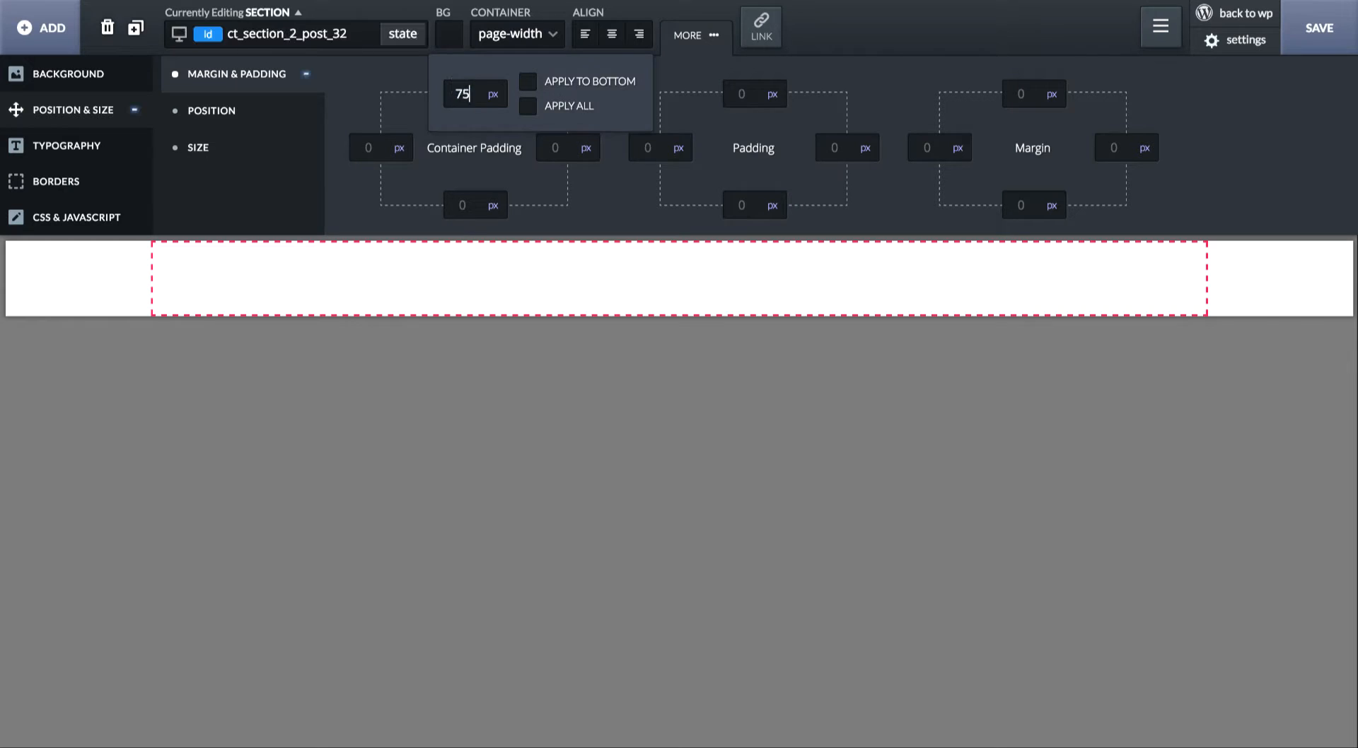
- Set the section's bottom container padding to 75 px
left_click(463, 204)
type("75")
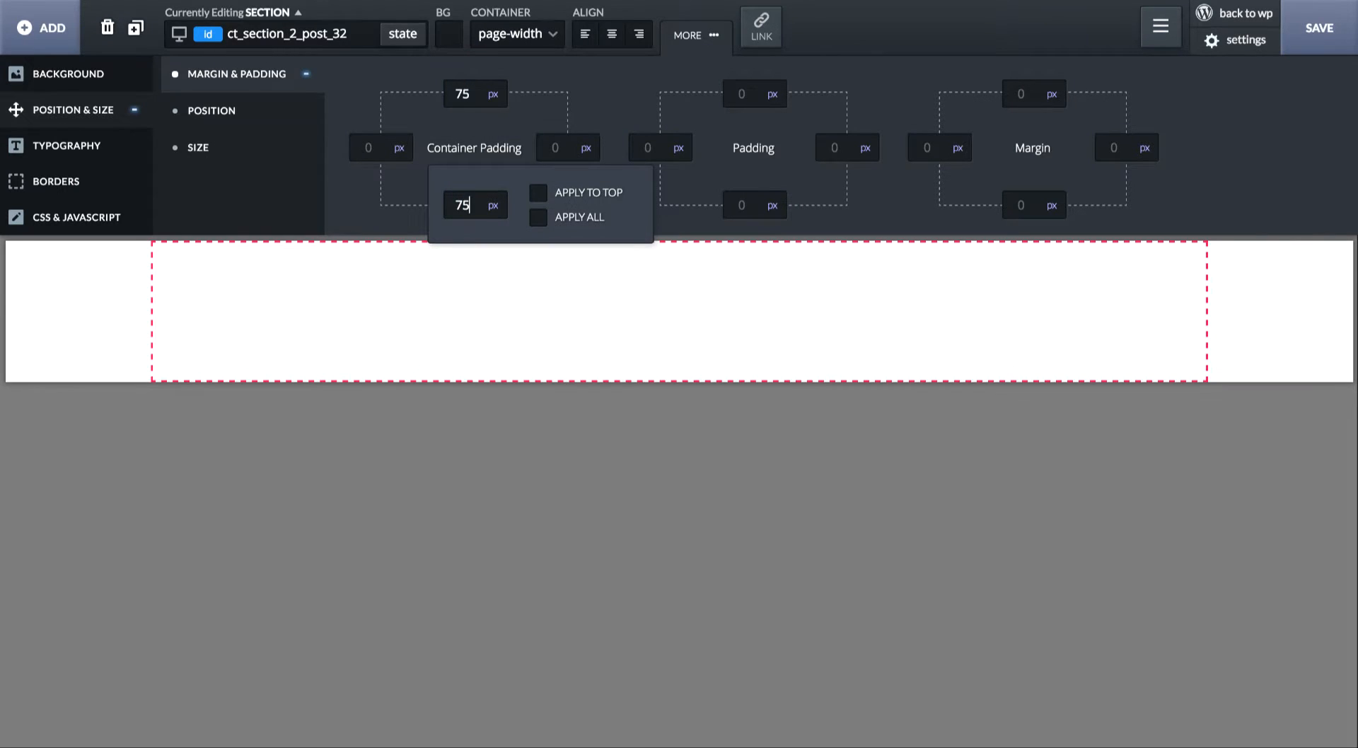
left_click(573, 345)
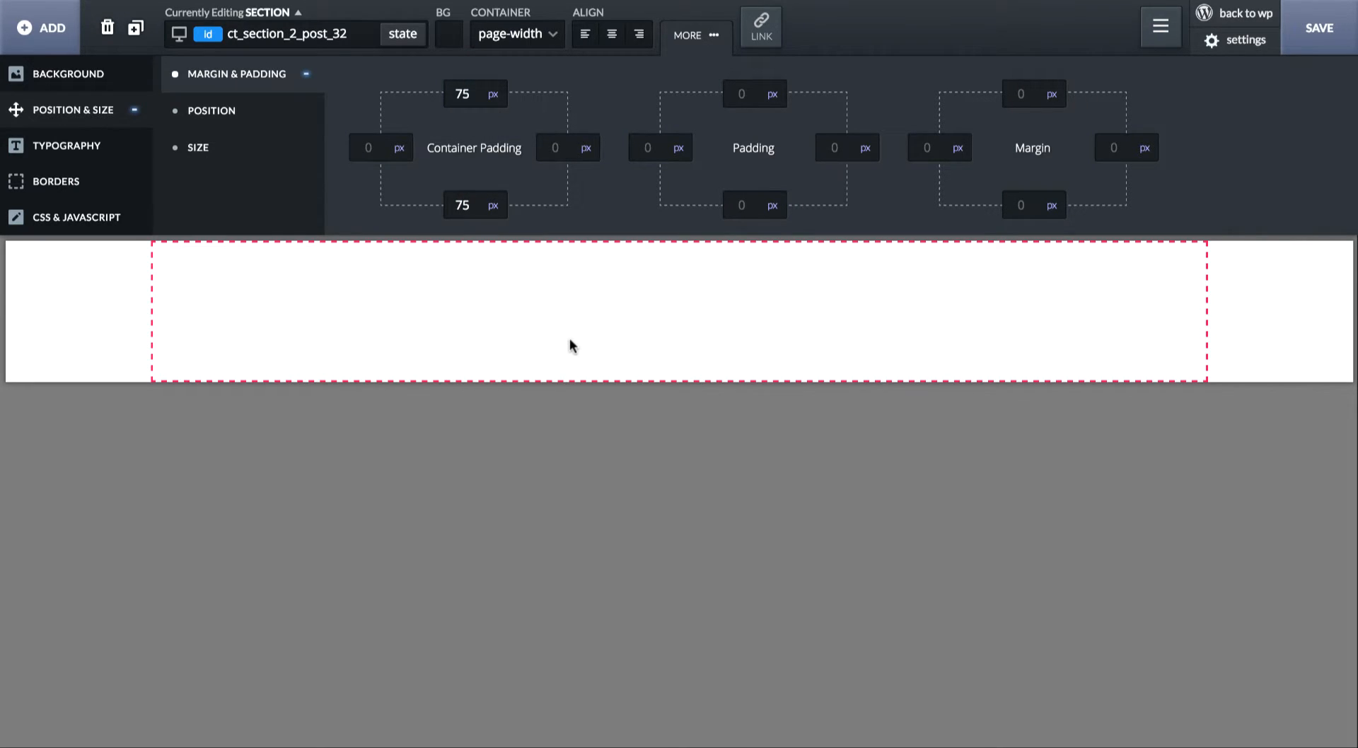
- Add a heading to the section and duplicate it
left_click(41, 28)
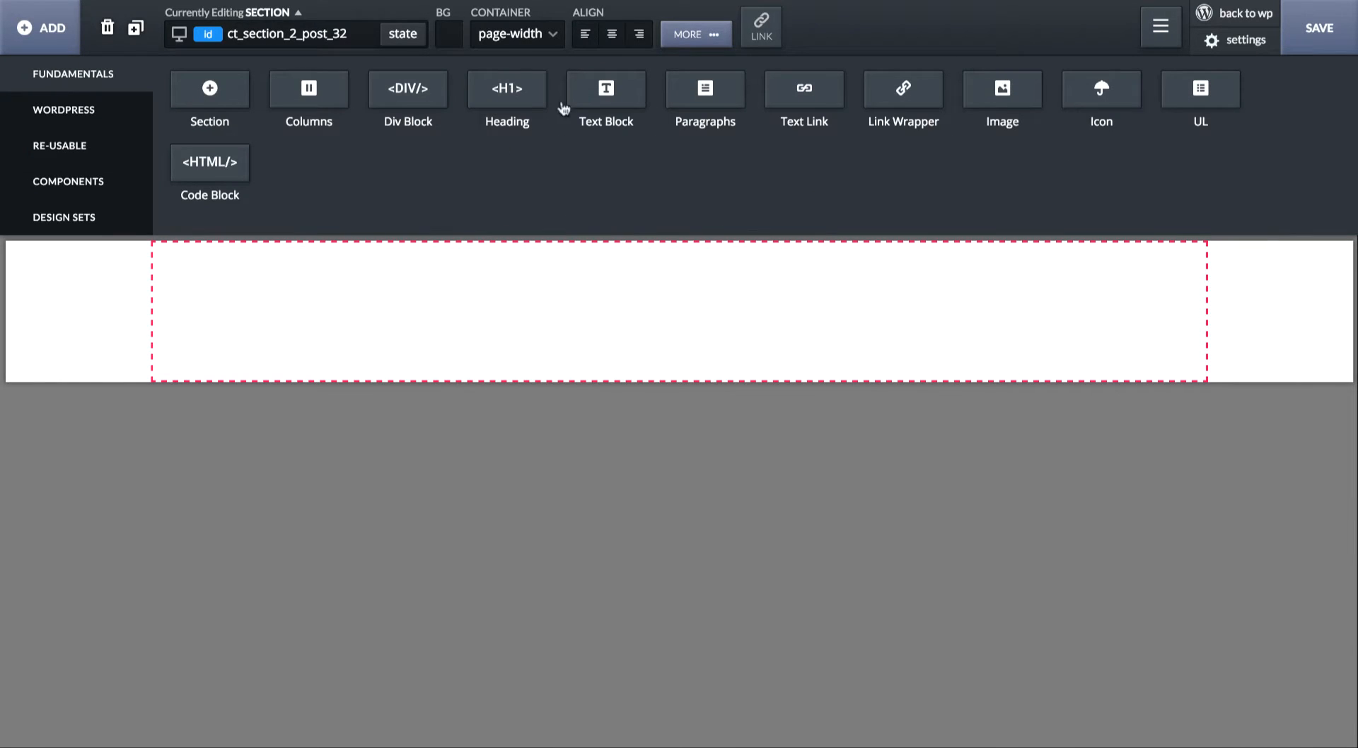
left_click(514, 93)
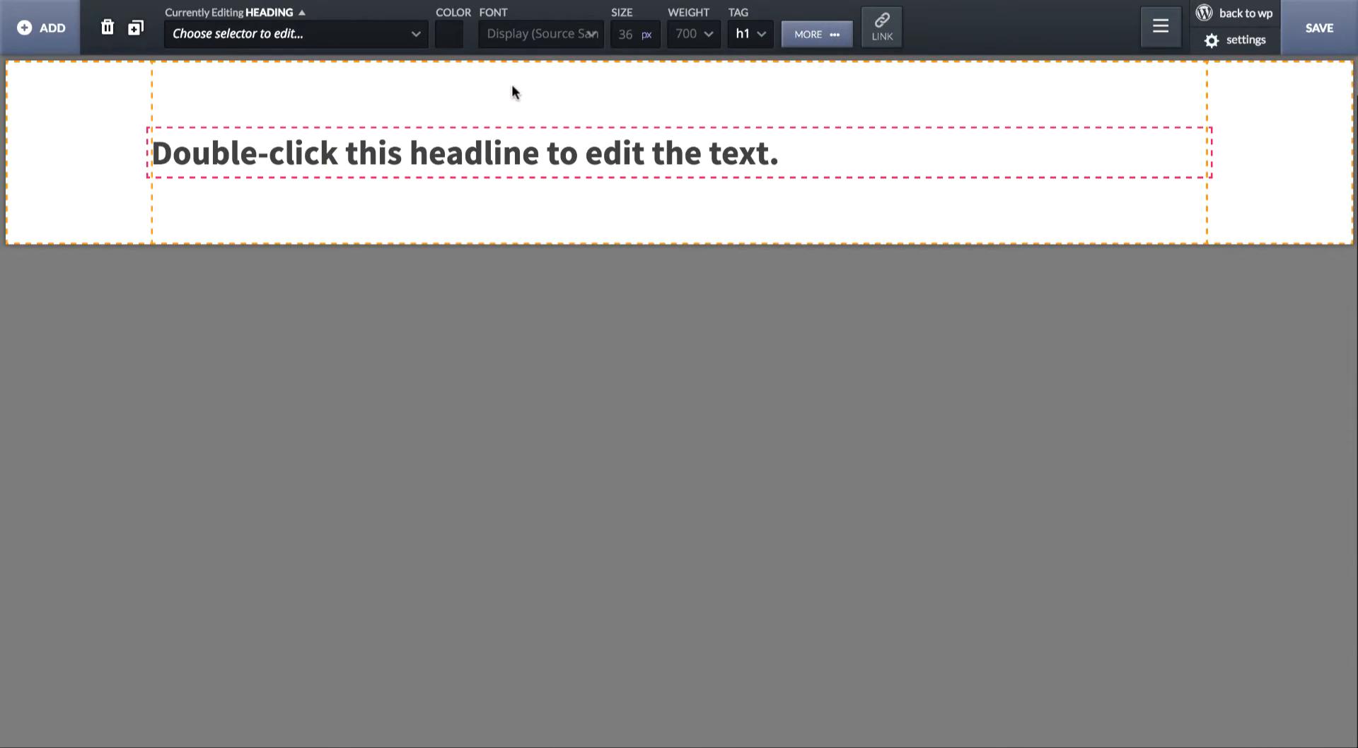
left_click(140, 33)
- Set the duplicate heading's tag to H2 and centre-align the section's contents
left_click(748, 33)
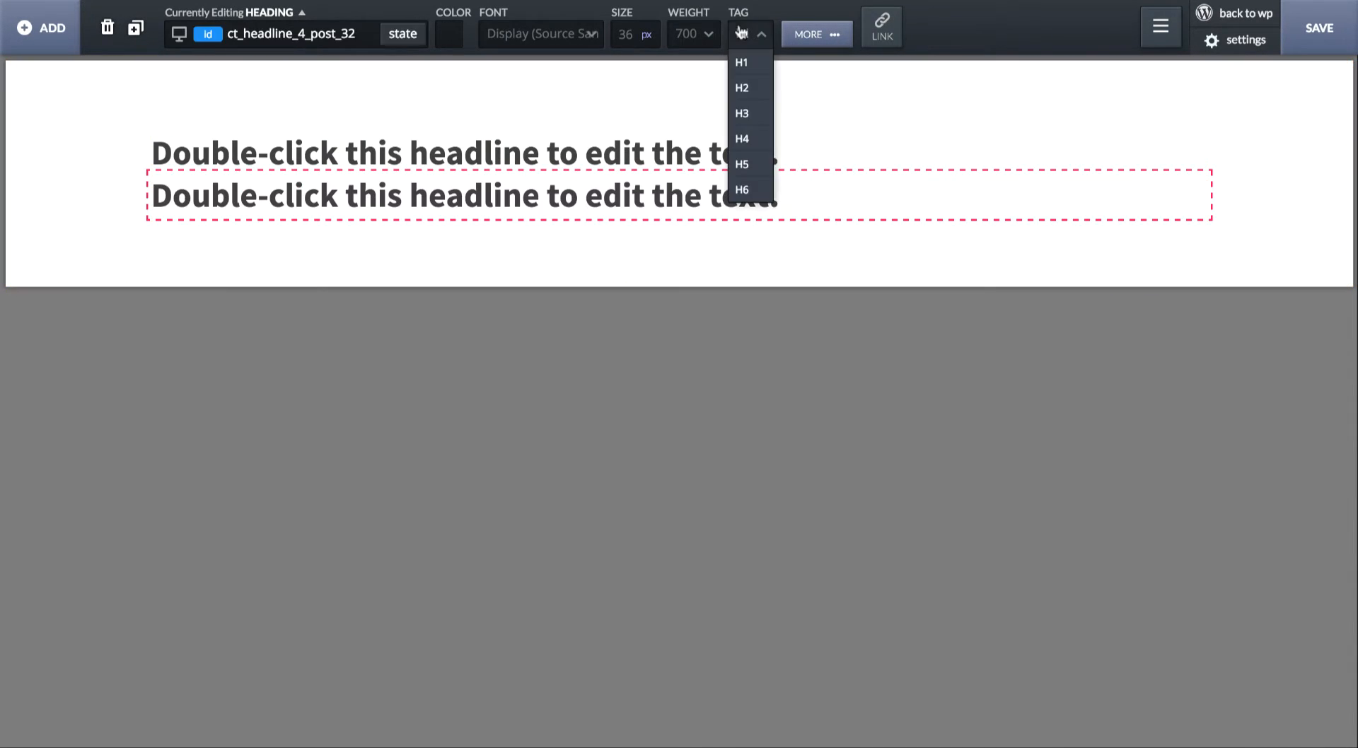
left_click(745, 89)
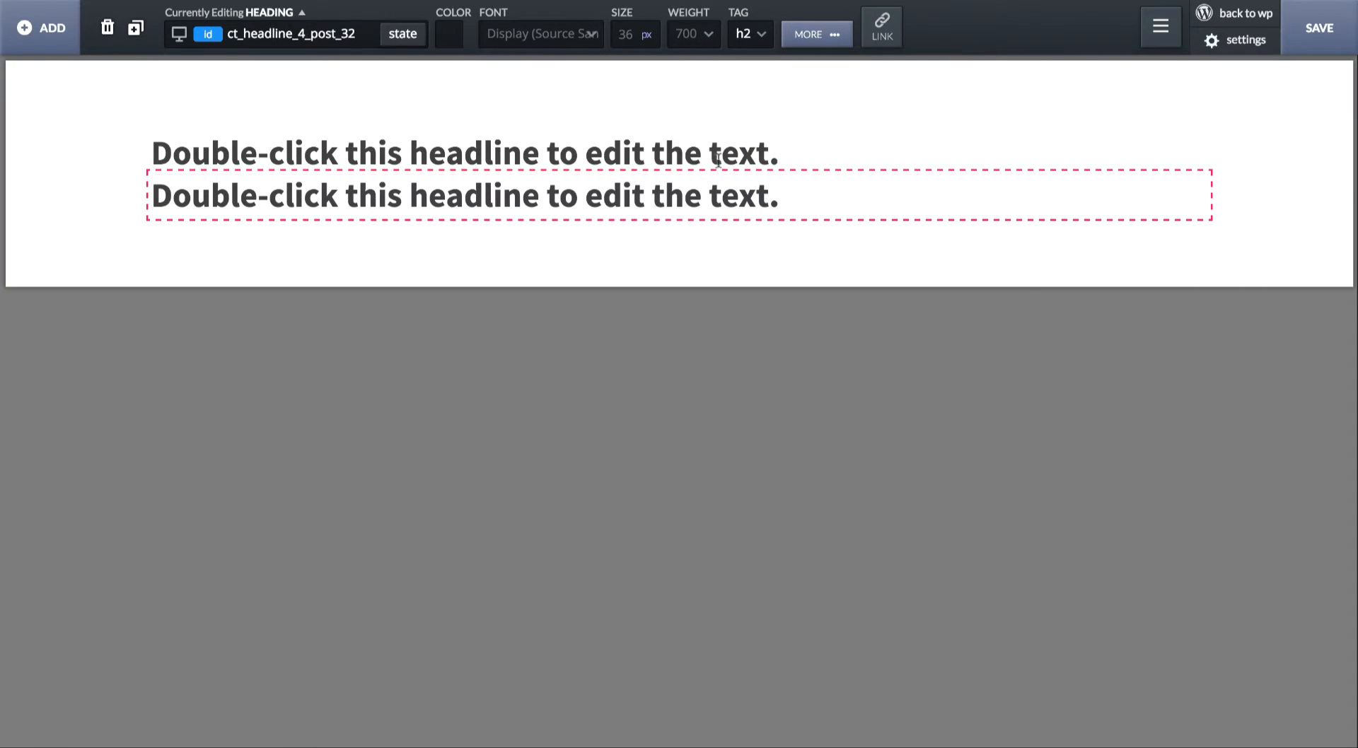
left_click(700, 103)
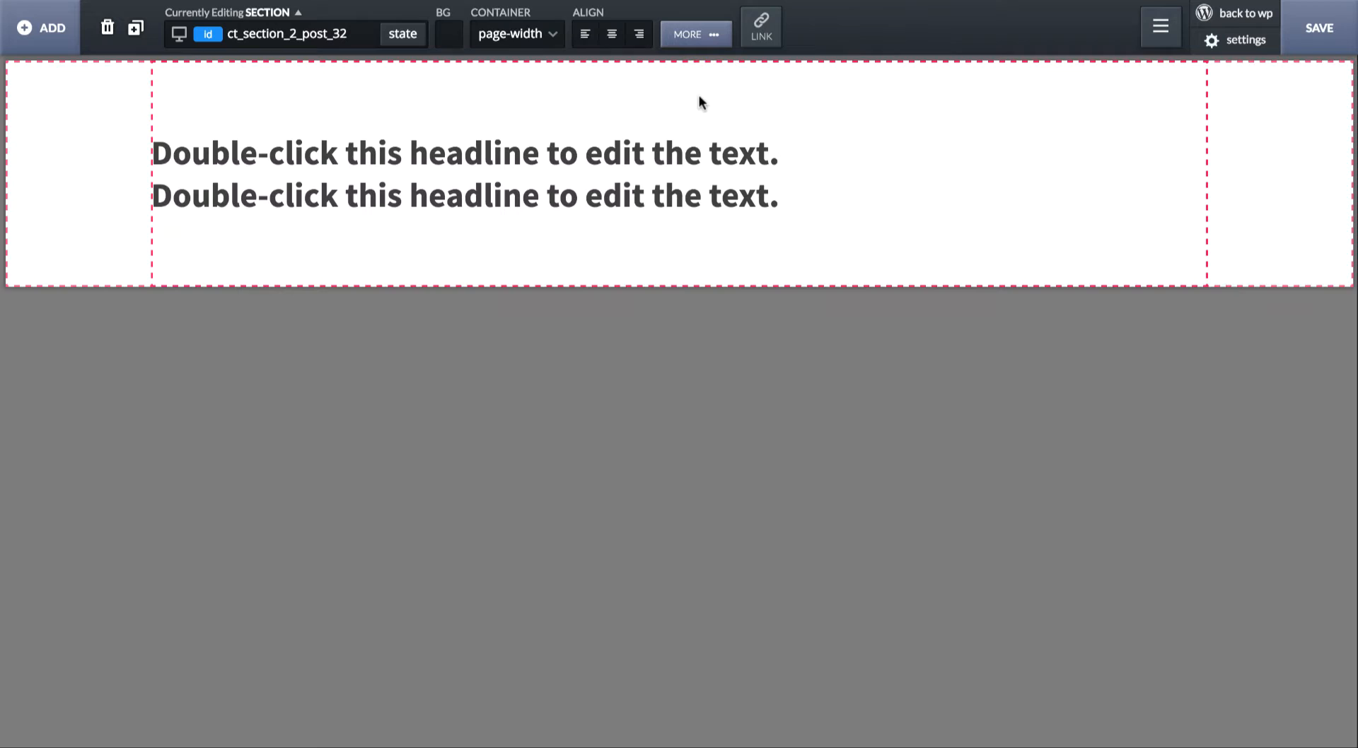
left_click(613, 43)
- Replace the upper heading's text with "This Is My Awesome Headline For This Section"
left_click(606, 144)
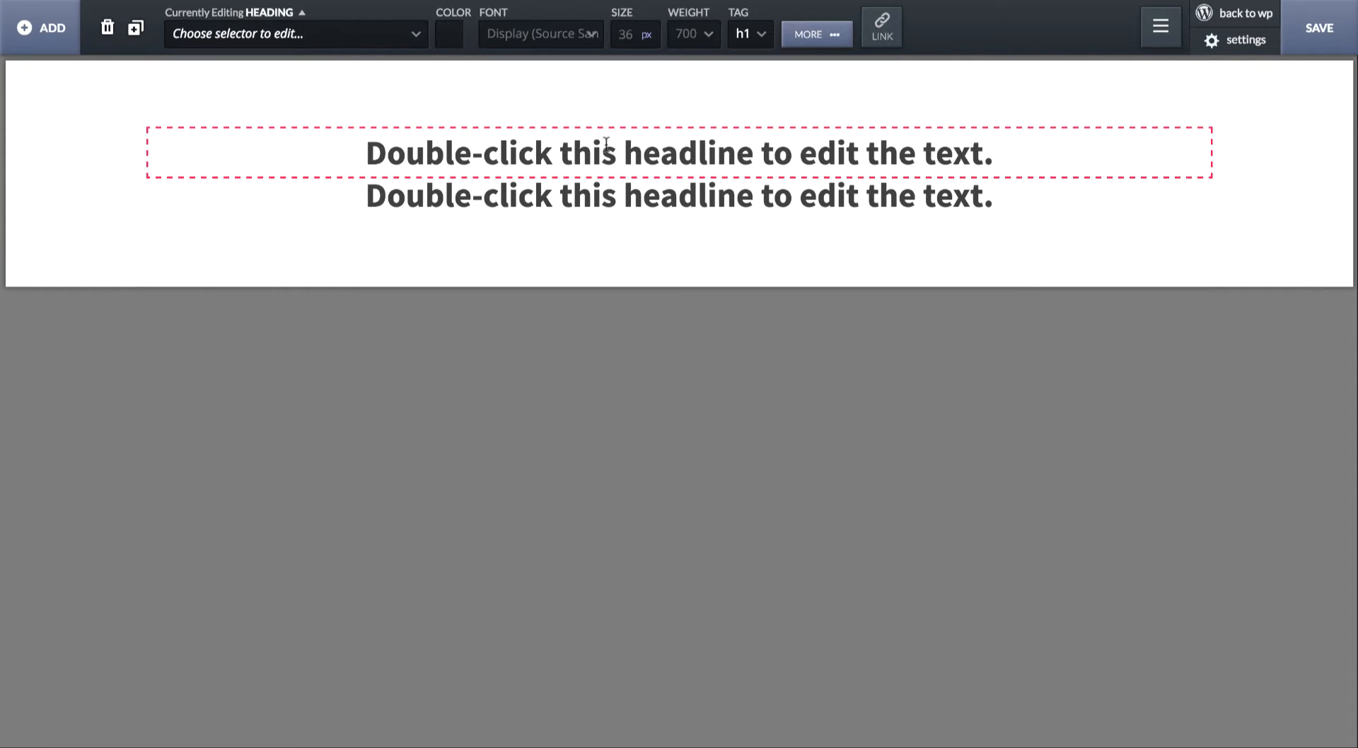
double_click(606, 144)
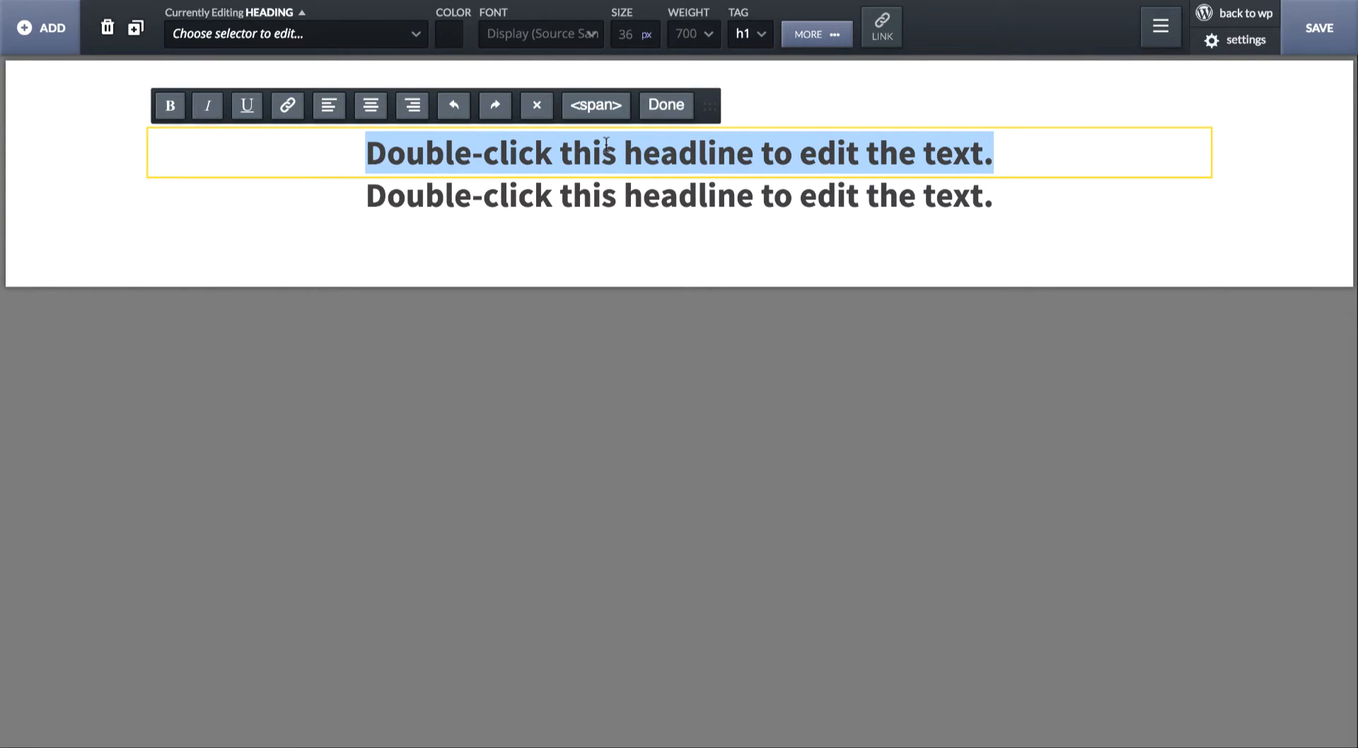
left_click(606, 144)
key("ctrl+a")
type("This is ")
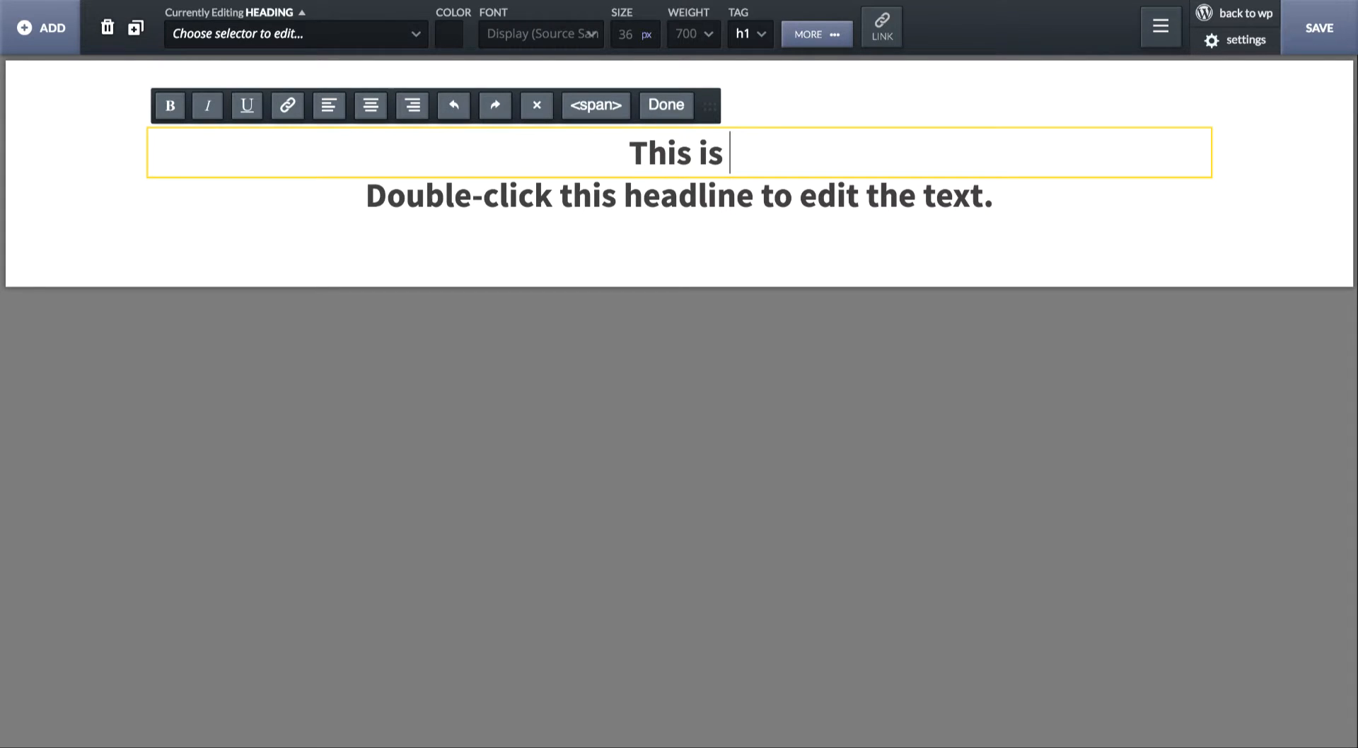
type("My A")
key("ctrl+a")
type("T")
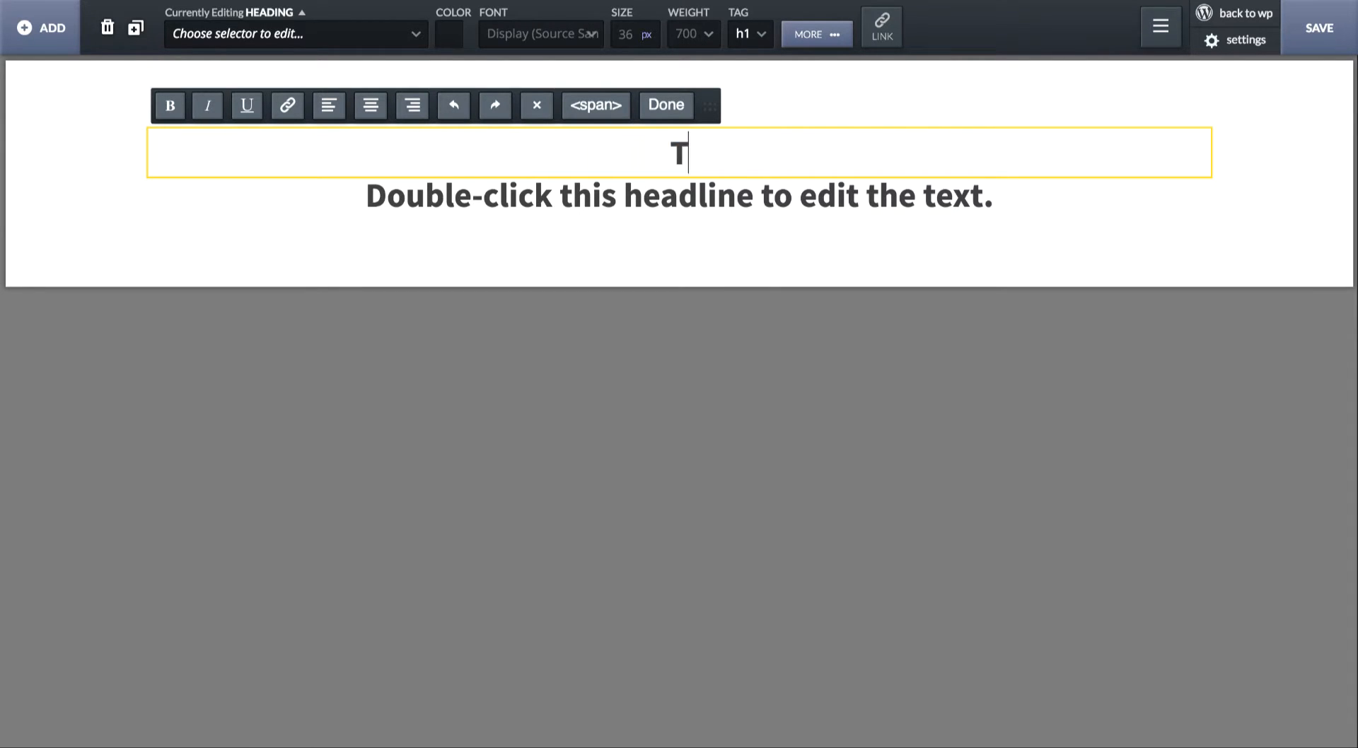
type("his Is My Awesome H")
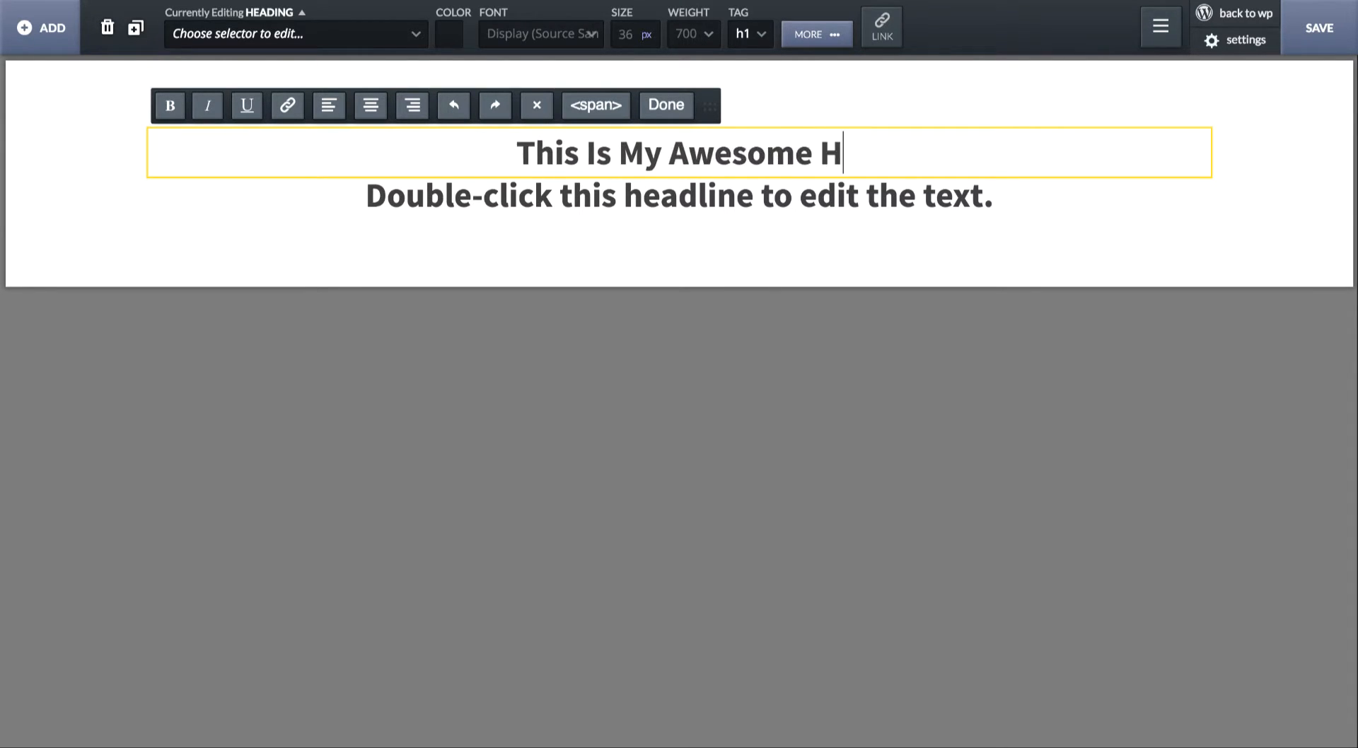
type("e")
type("adli")
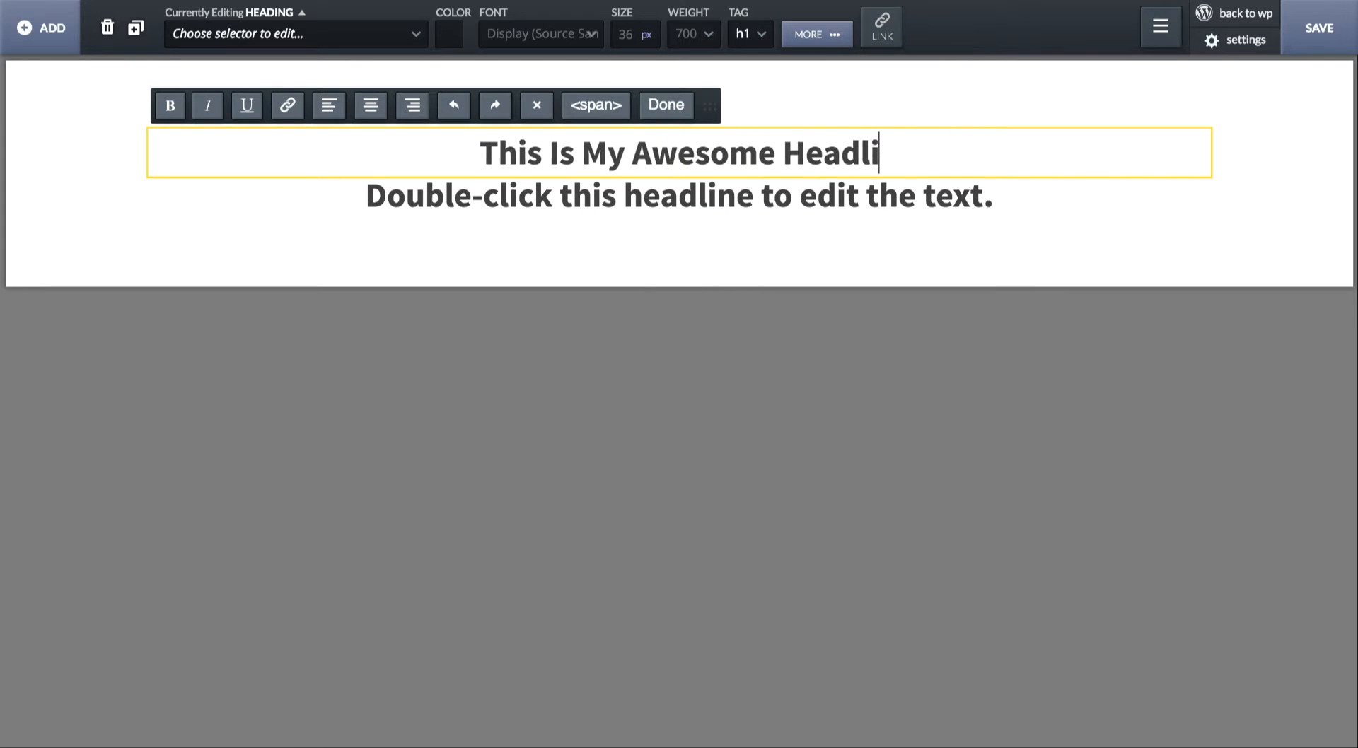
type("ne For This Section")
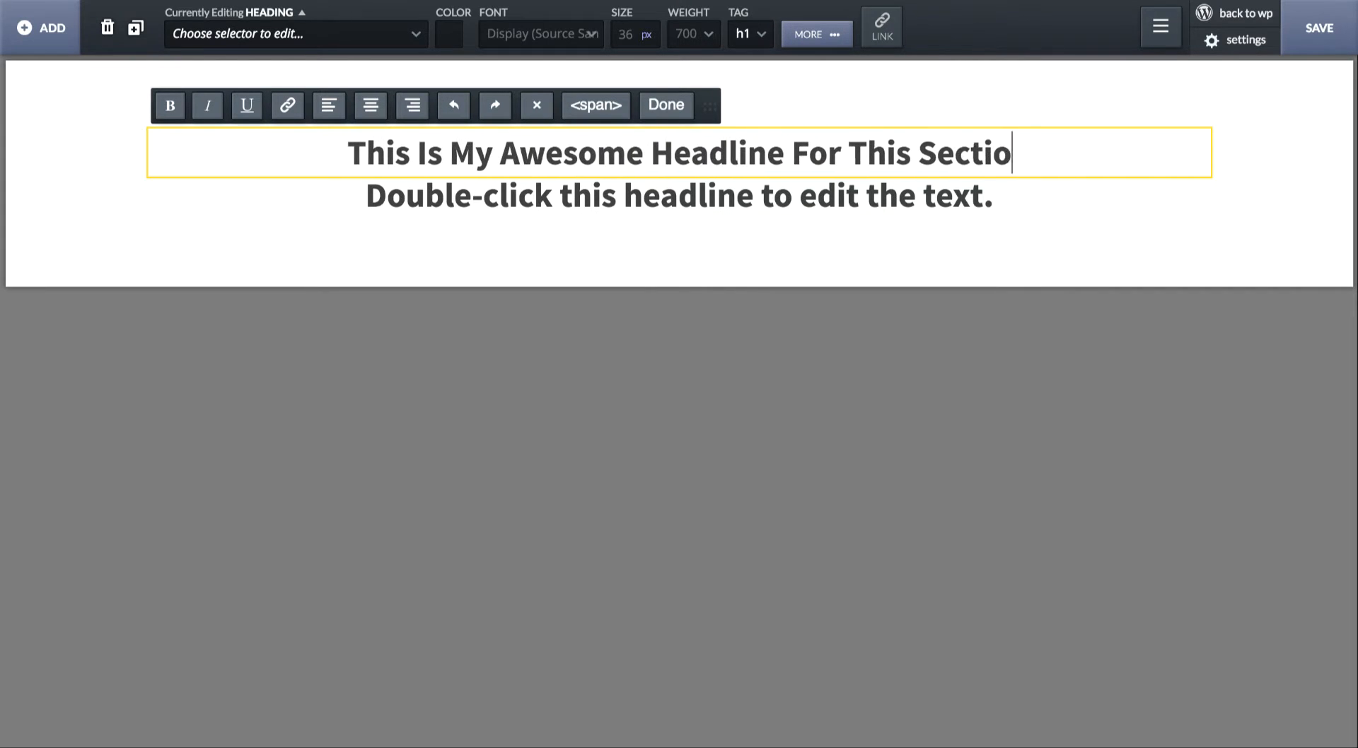
- Set the upper headline's font size to 48 px and its weight to 300
double_click(636, 35)
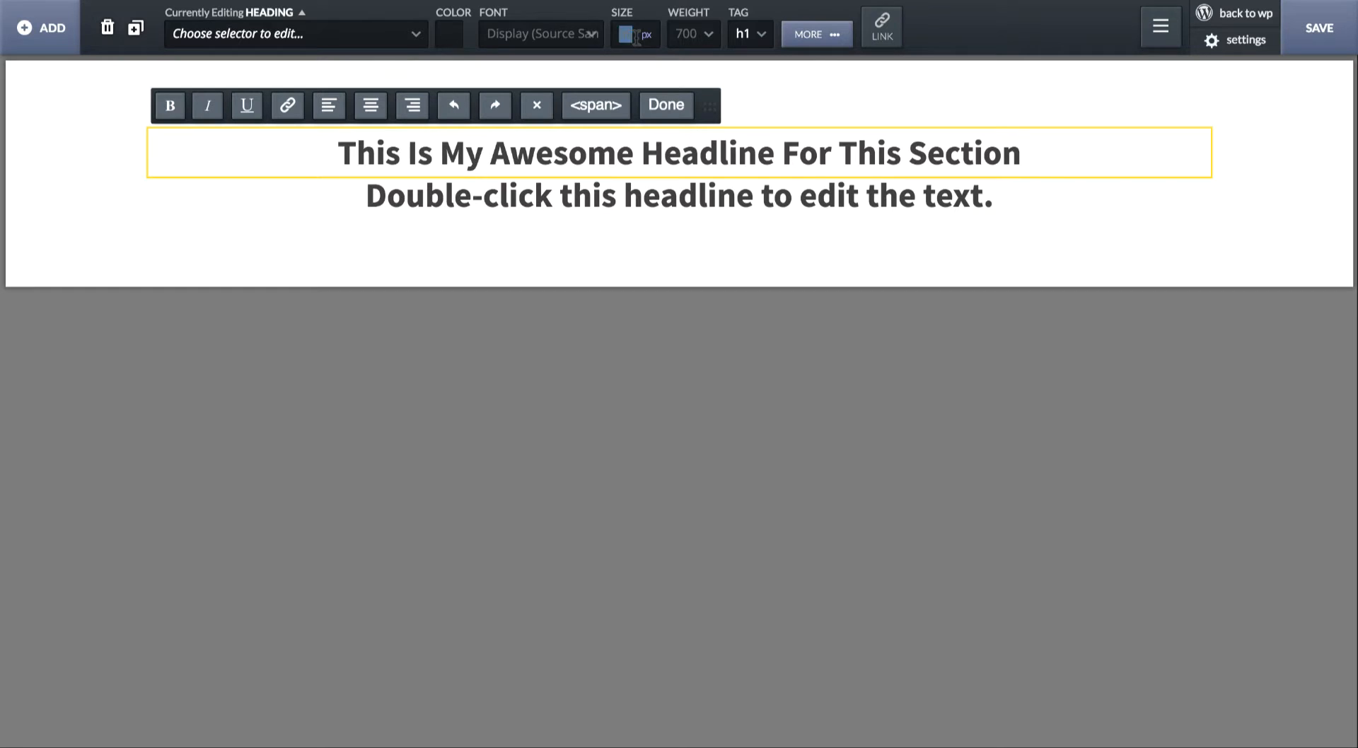
type("48")
left_click(705, 34)
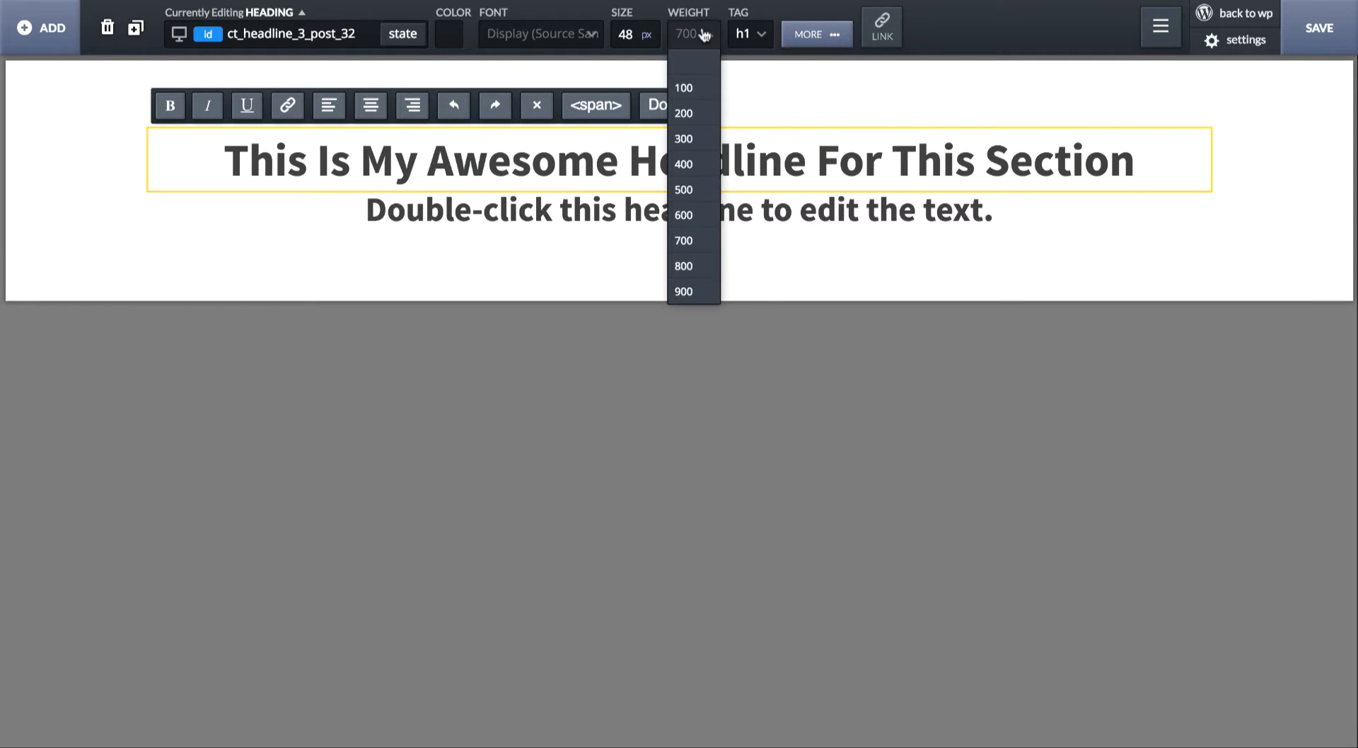
left_click(685, 215)
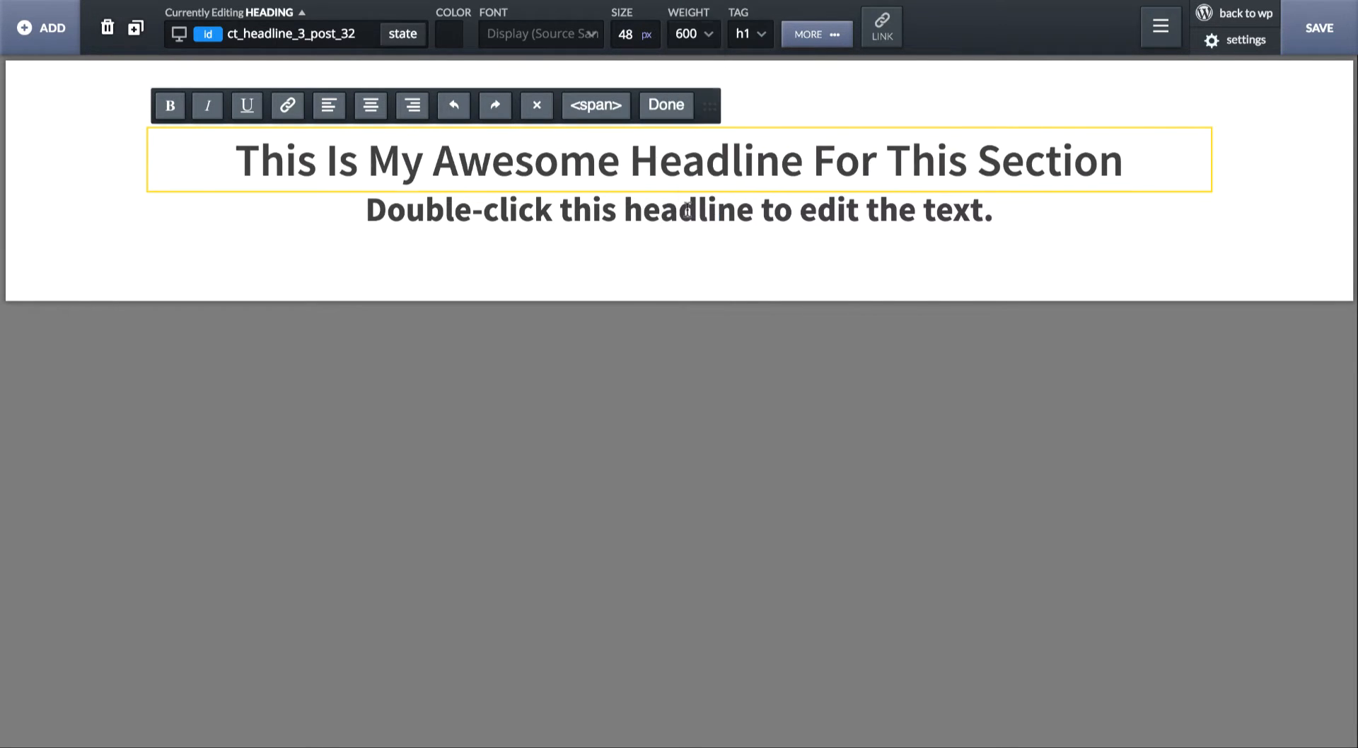
left_click(707, 33)
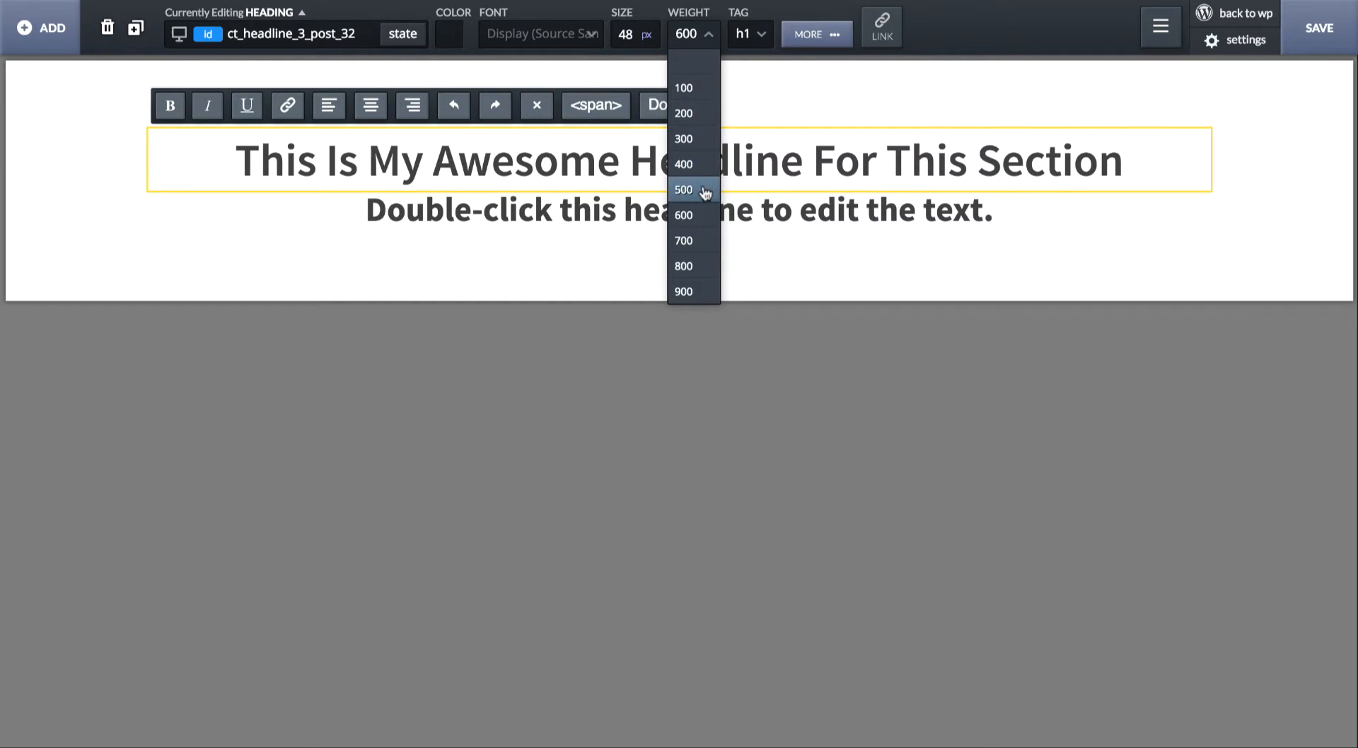
left_click(690, 188)
left_click(707, 21)
left_click(697, 134)
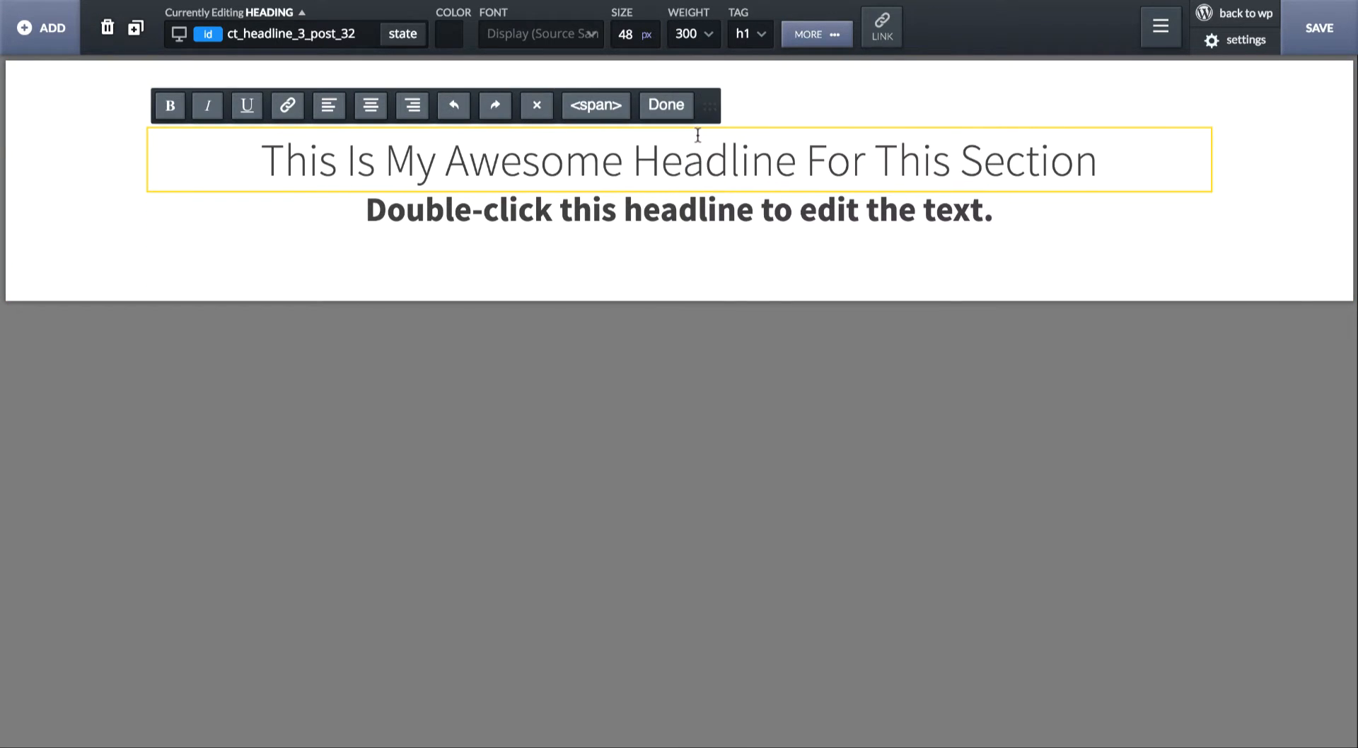
left_click(671, 205)
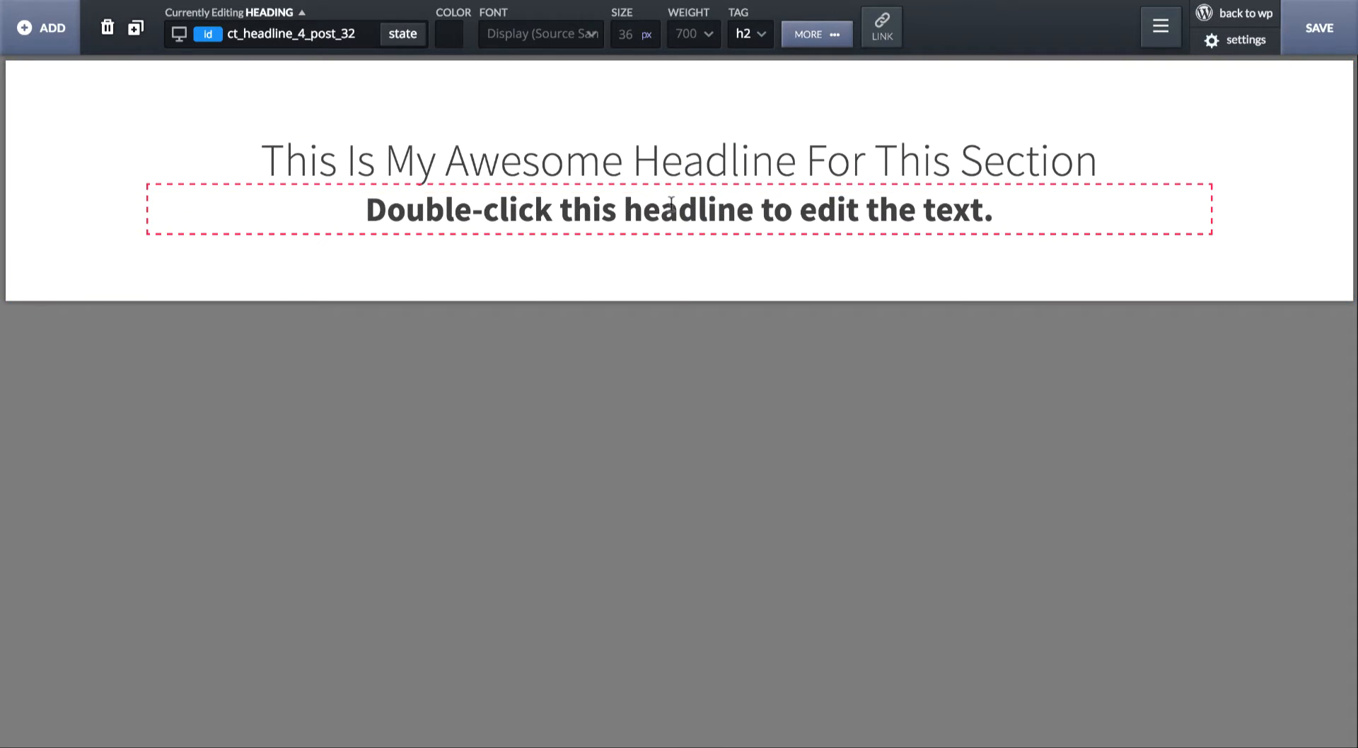
left_click(661, 160)
left_click(651, 201)
left_click(681, 161)
- Switch to the Calculator, multiply 48 by 0.62 to work out the subheadline size, and quit it
key("super+space")
type("calcu")
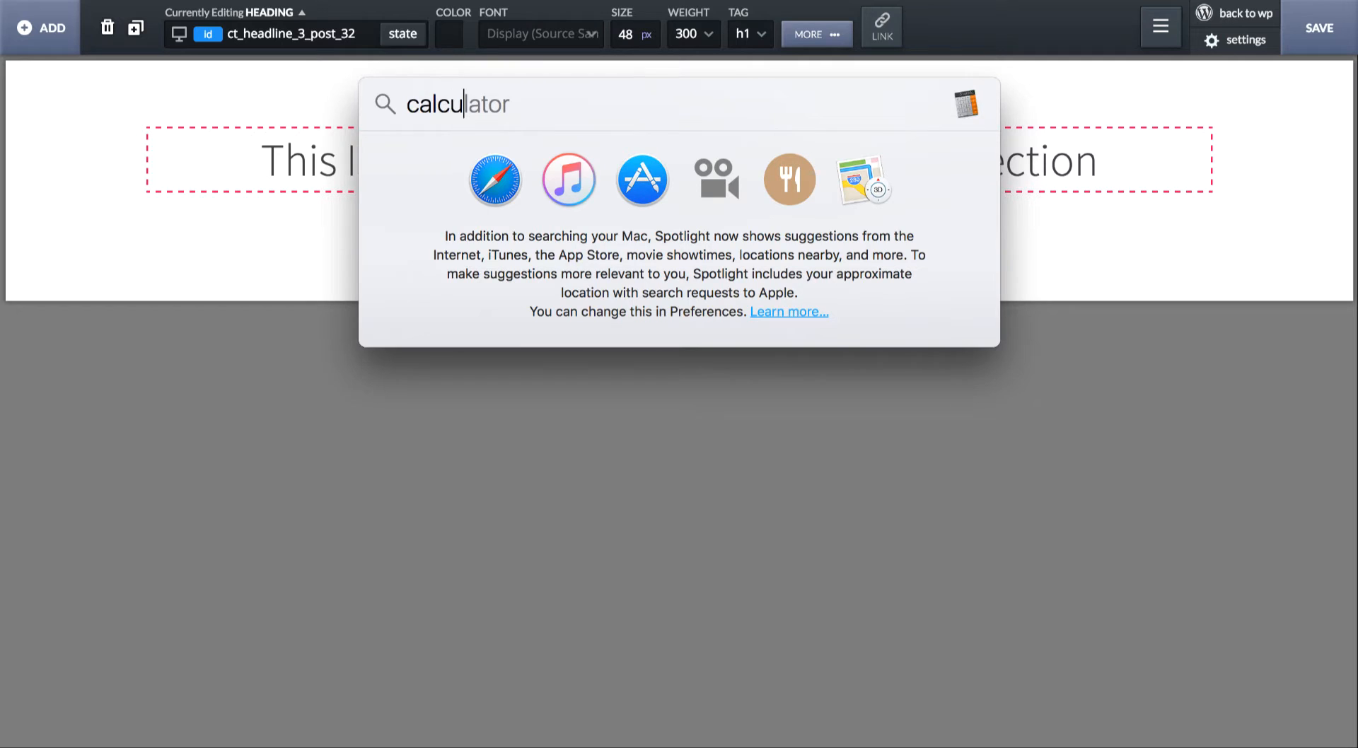
key("Return")
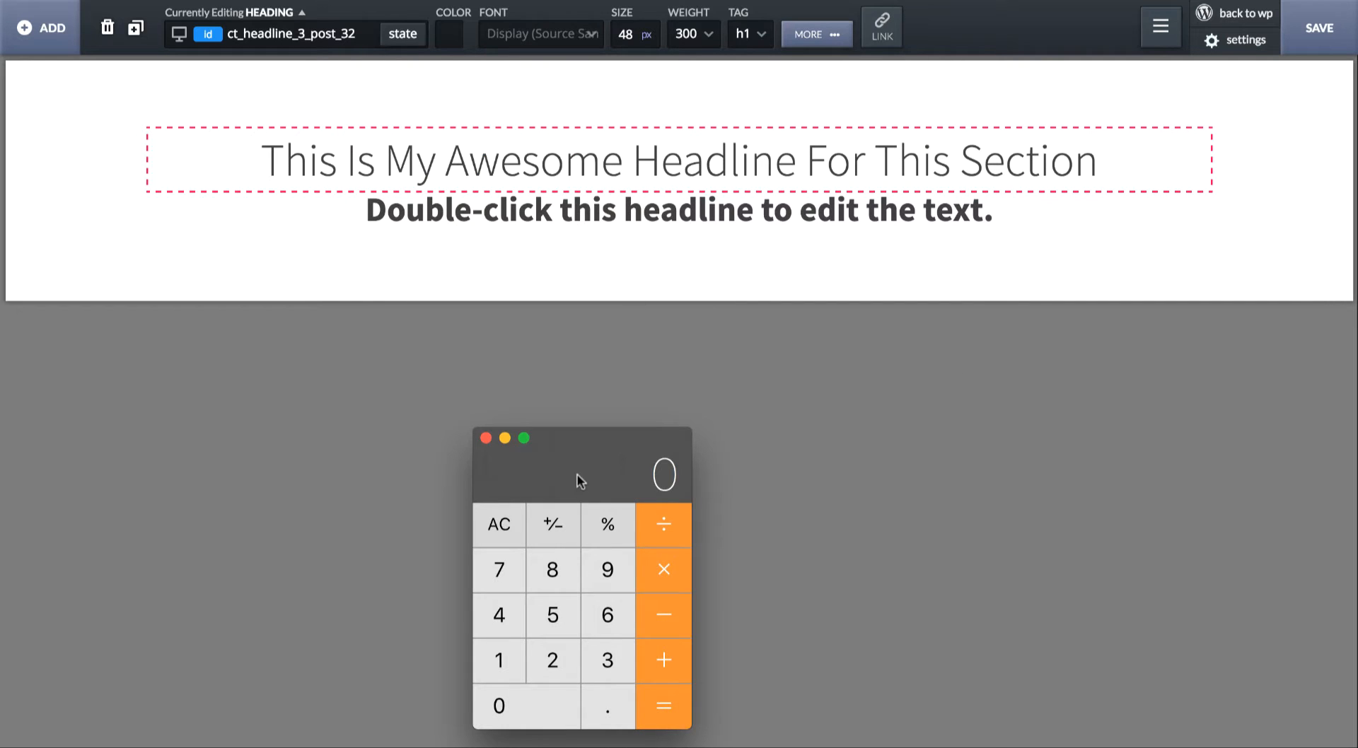
type("48")
type(".62")
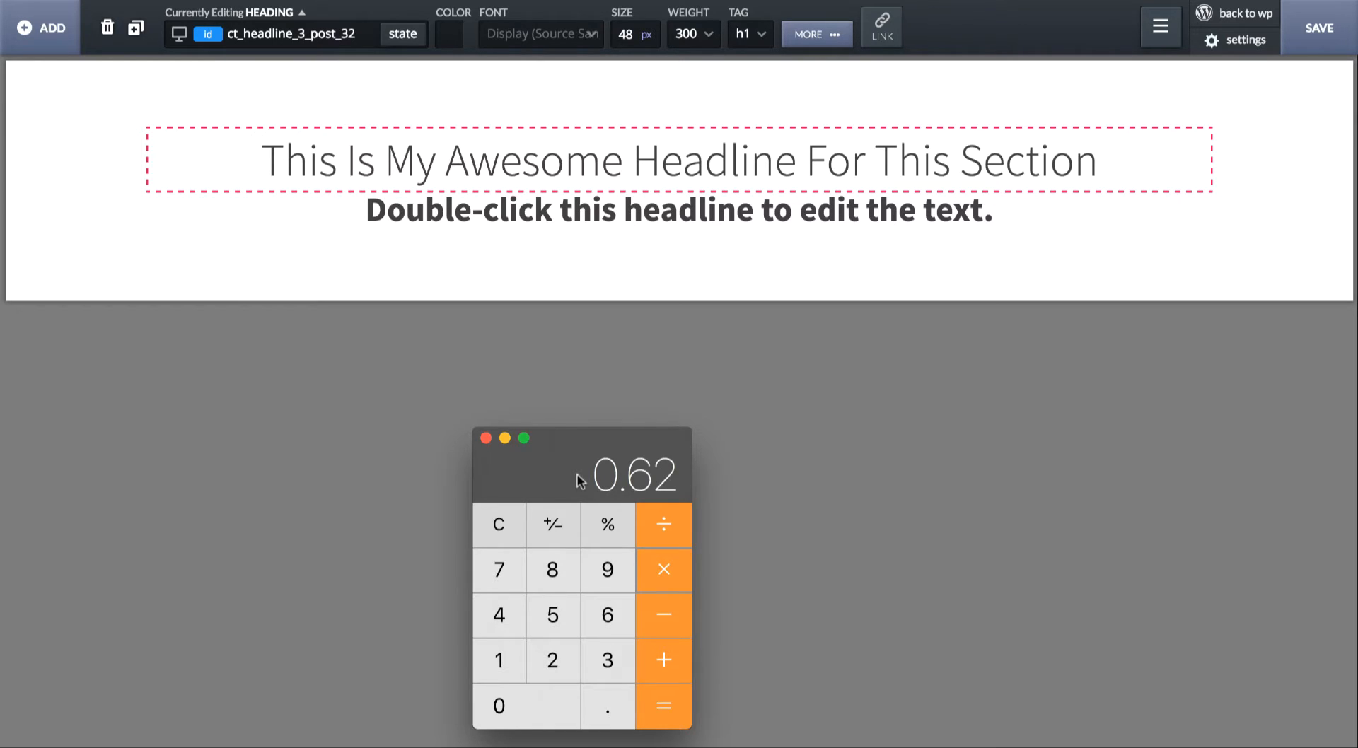
key("Return")
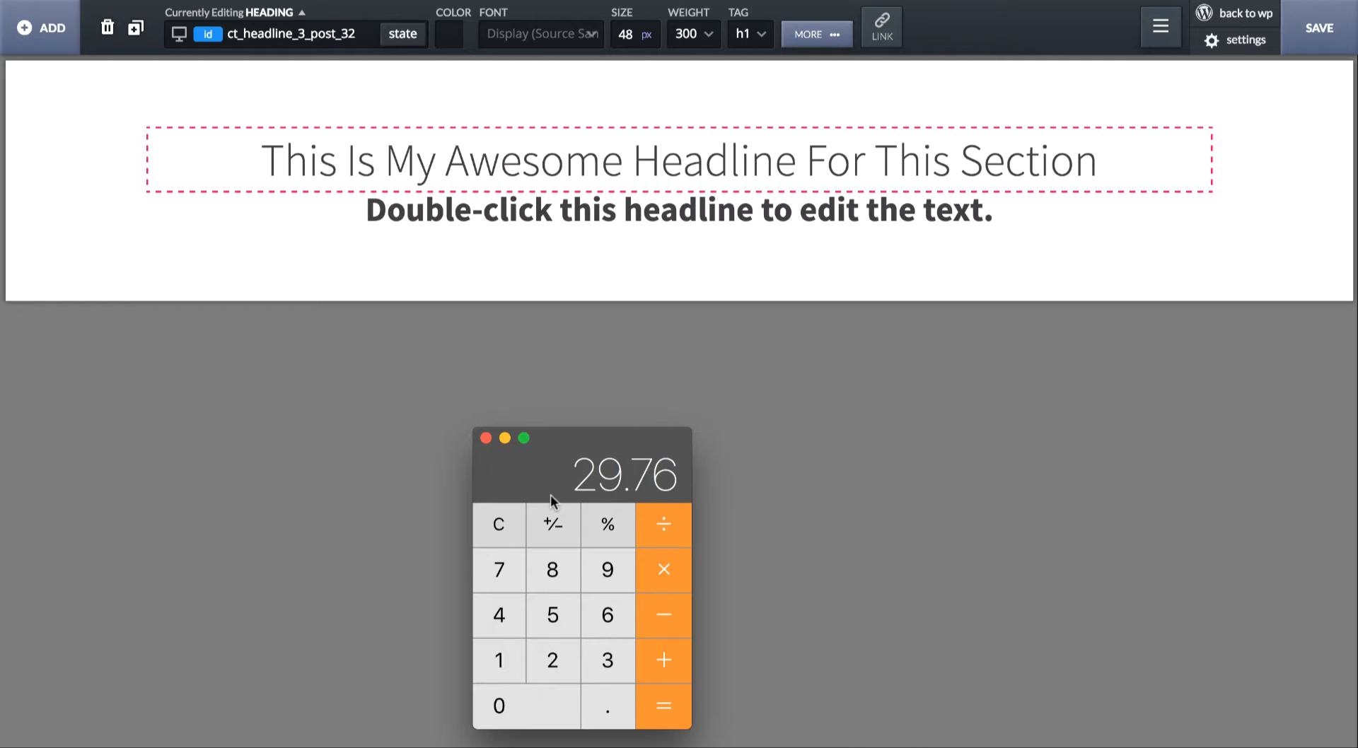
key("super+q")
- Set the H2 subheadline's font size to 30 px and its weight to 600
left_click(636, 207)
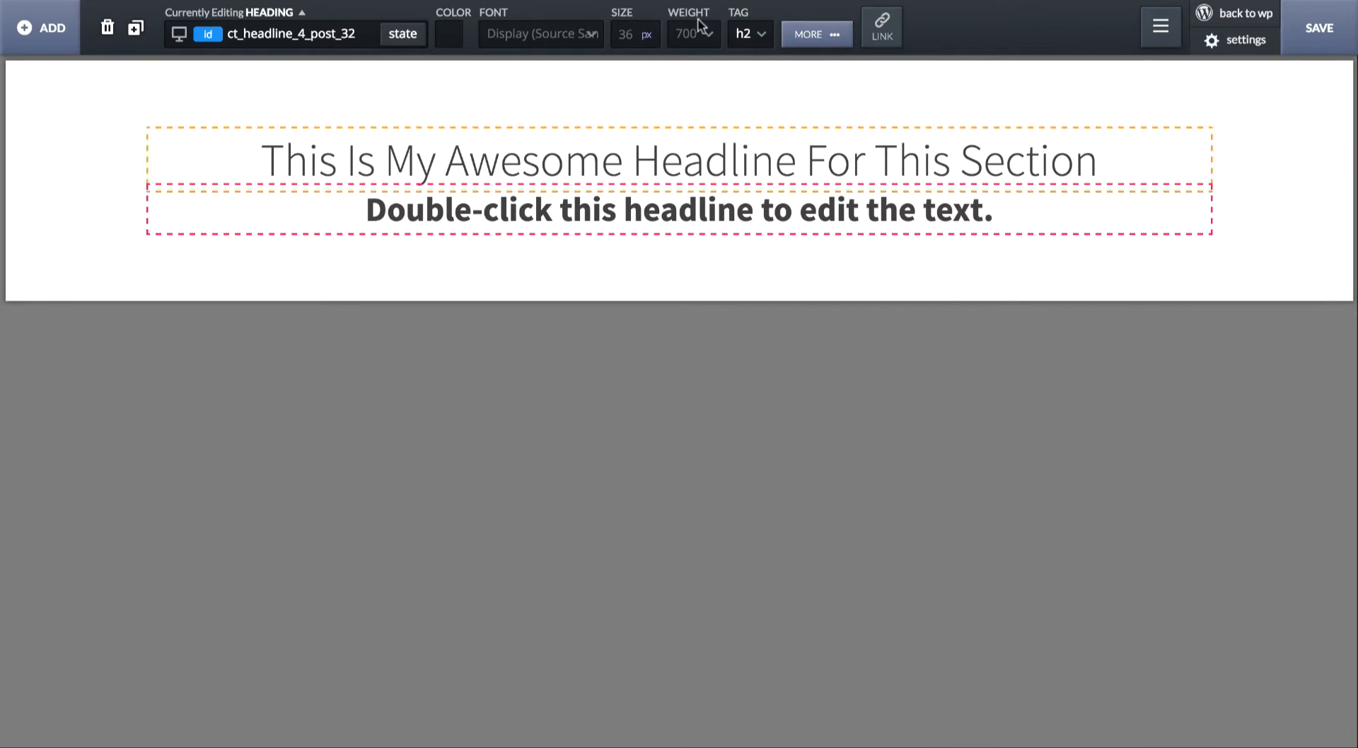
left_click(626, 34)
type("30")
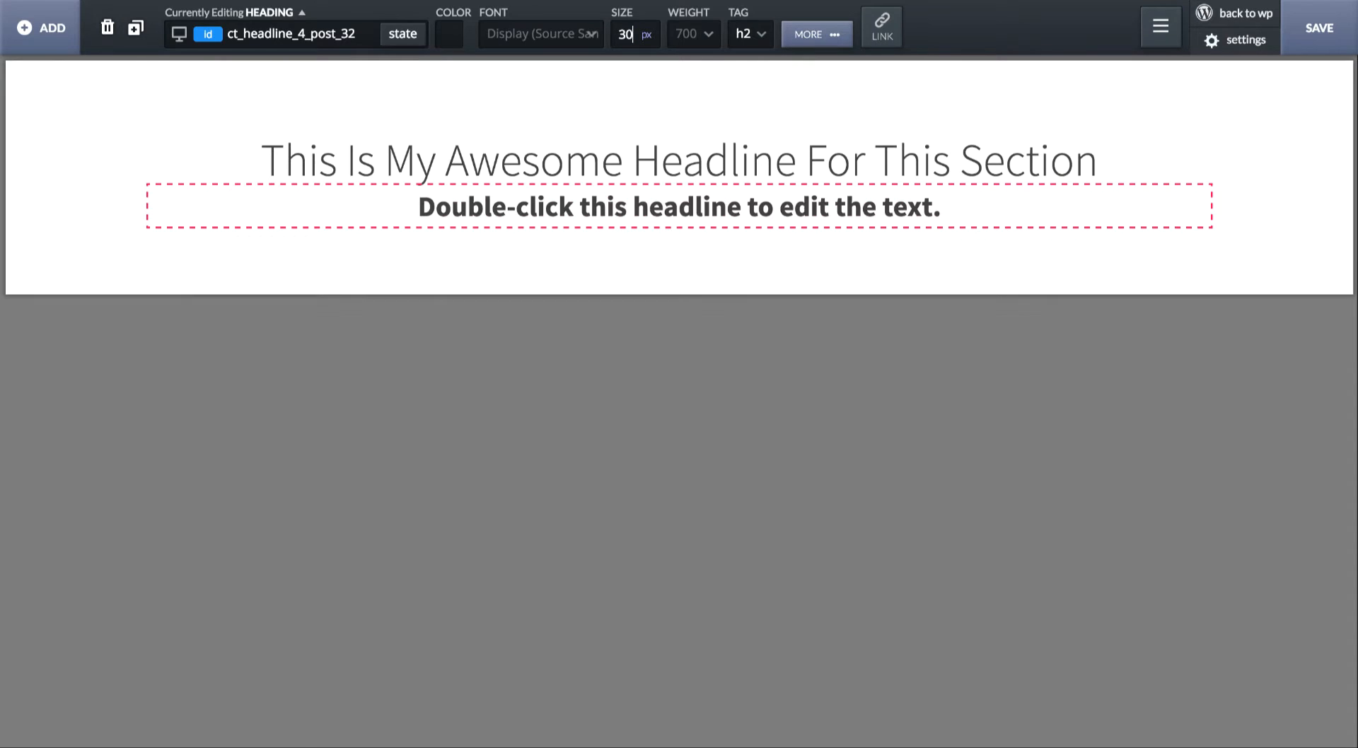
left_click(693, 35)
left_click(686, 214)
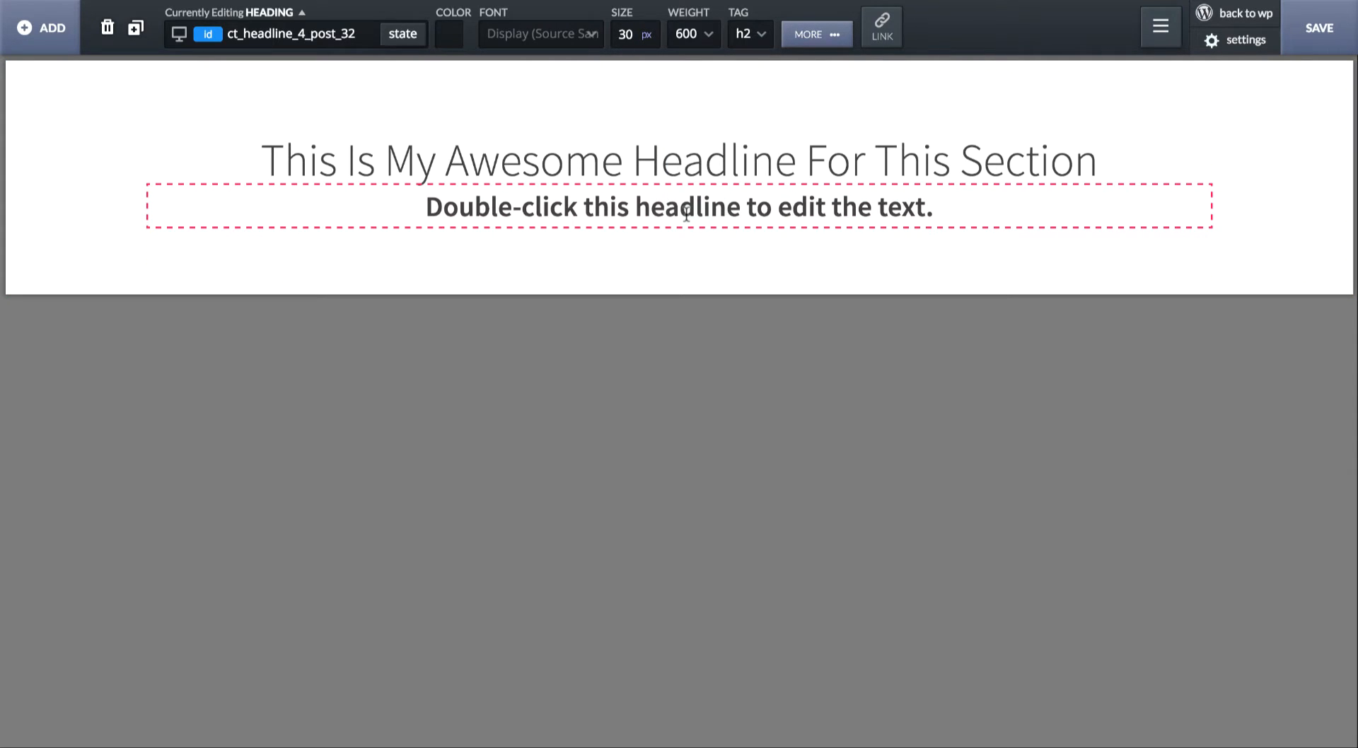
- Set the subheadline's text color to semi-transparent black, rgba(0,0,0,0.64)
left_click(449, 34)
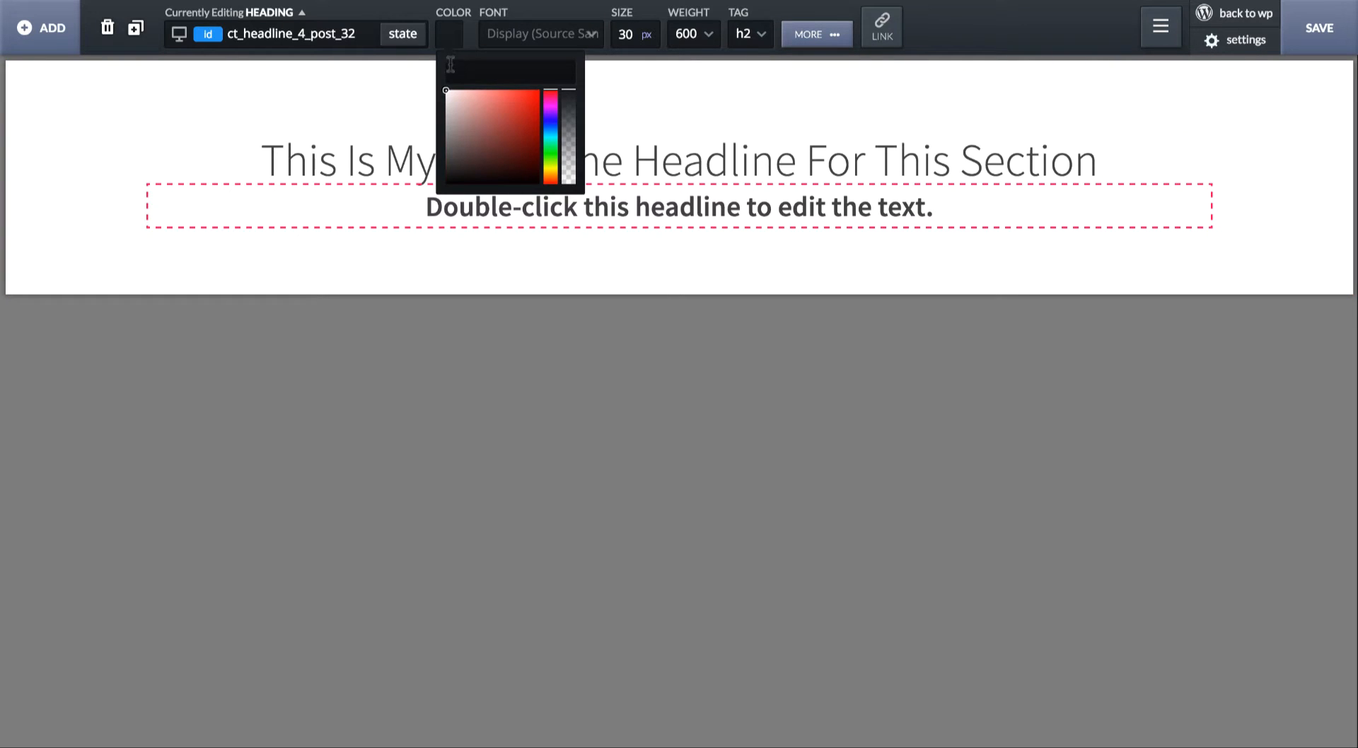
left_click_drag(456, 93, 385, 267)
left_click_drag(562, 93, 560, 124)
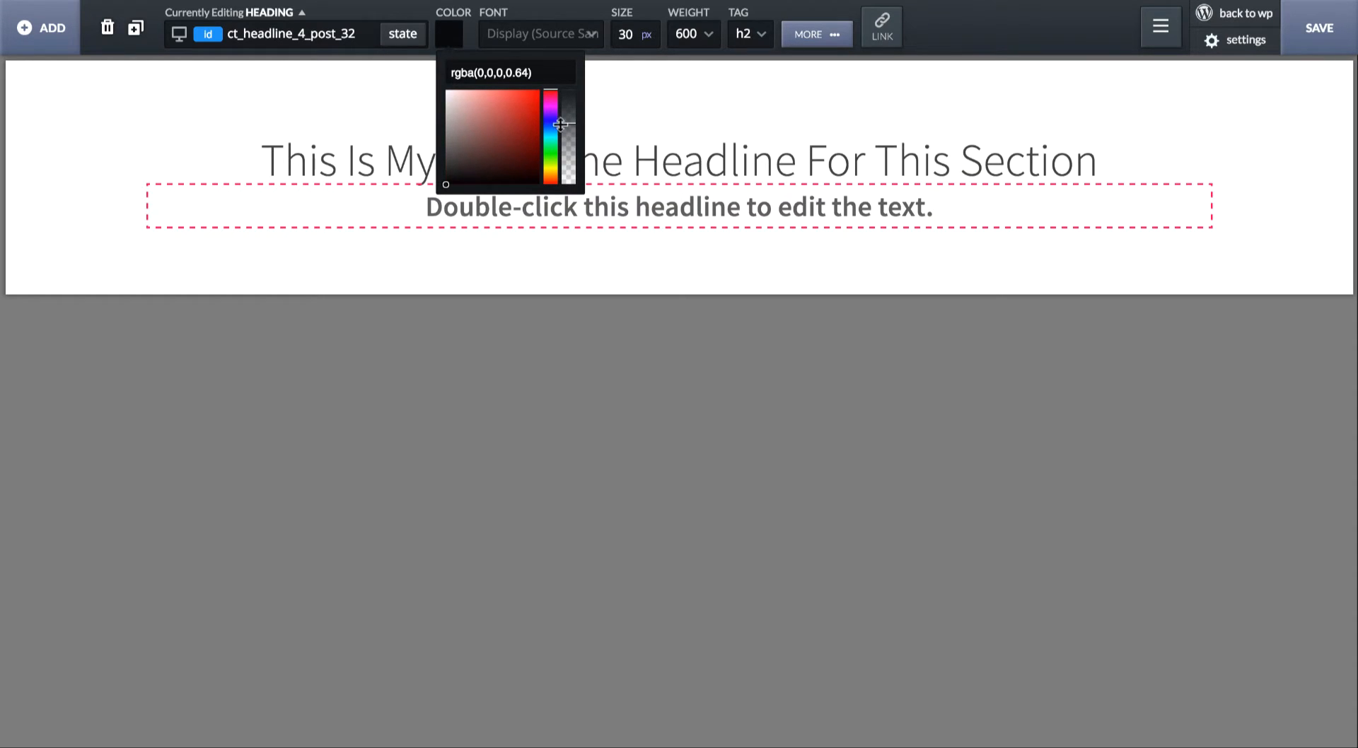
- Replace the lower heading's text with "A subheadline that describes some stuff in this section."
double_click(642, 212)
type("This is")
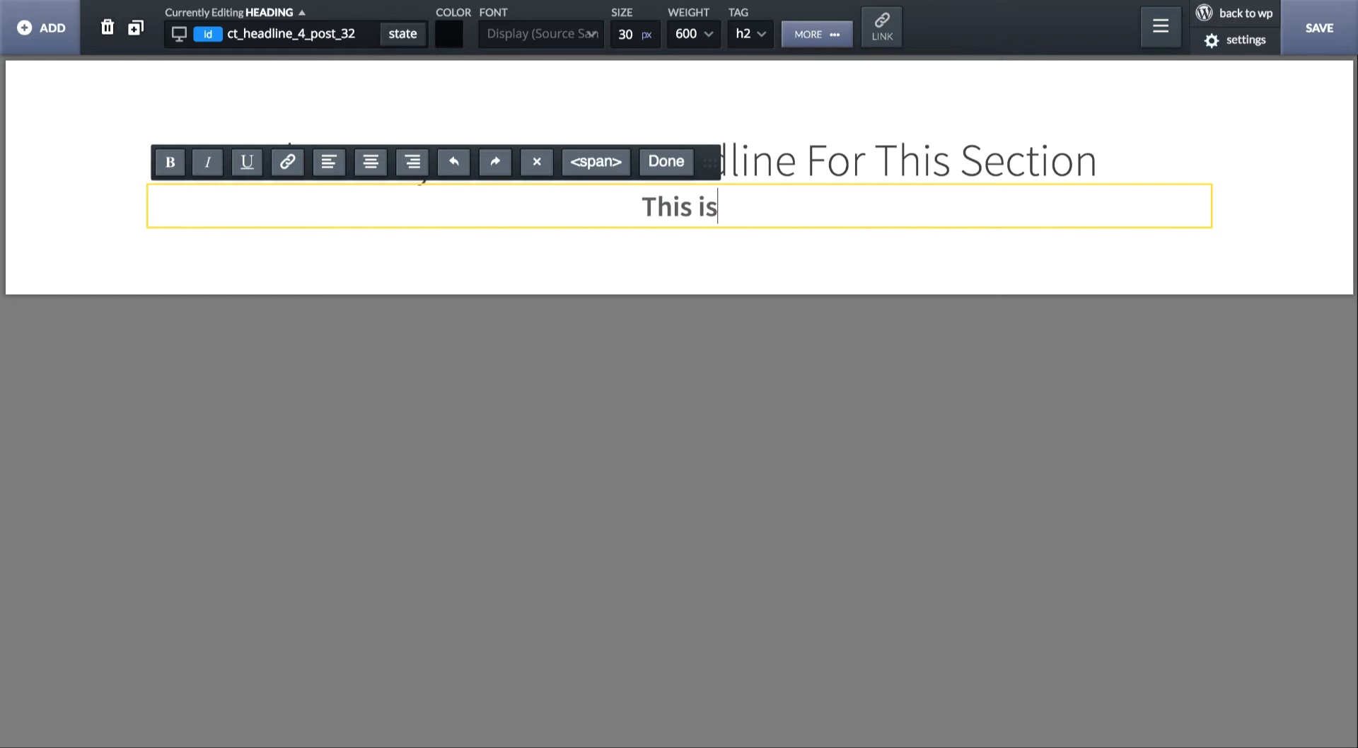
key("ctrl+a")
type("A subheadli")
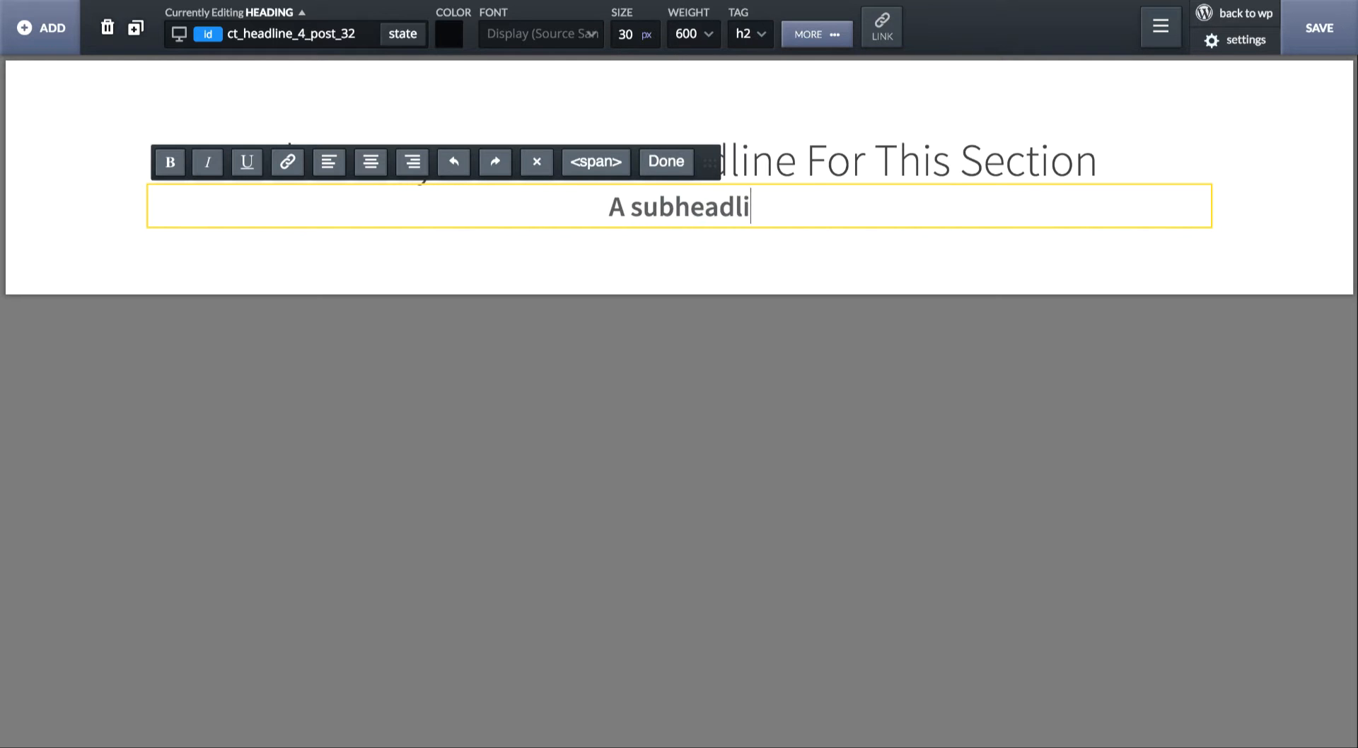
type("ne that describes some s")
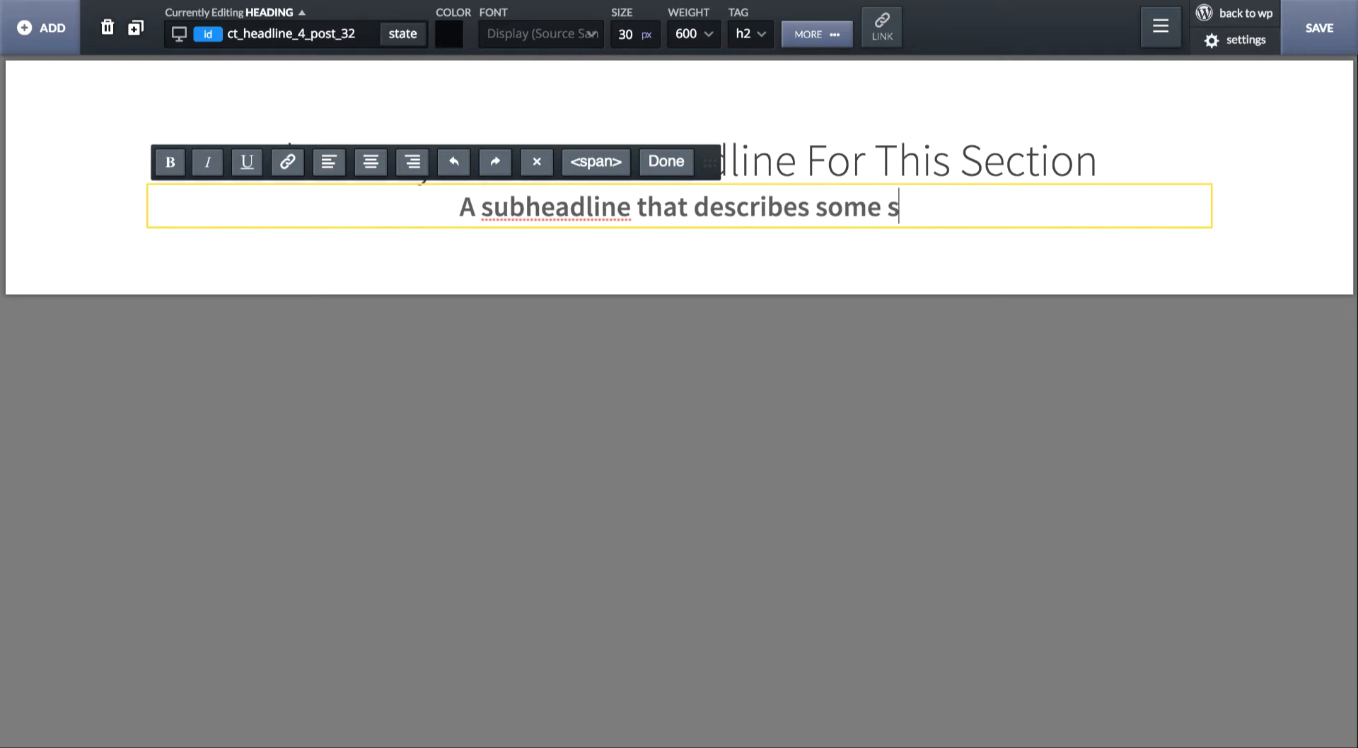
type("tuff in this section.")
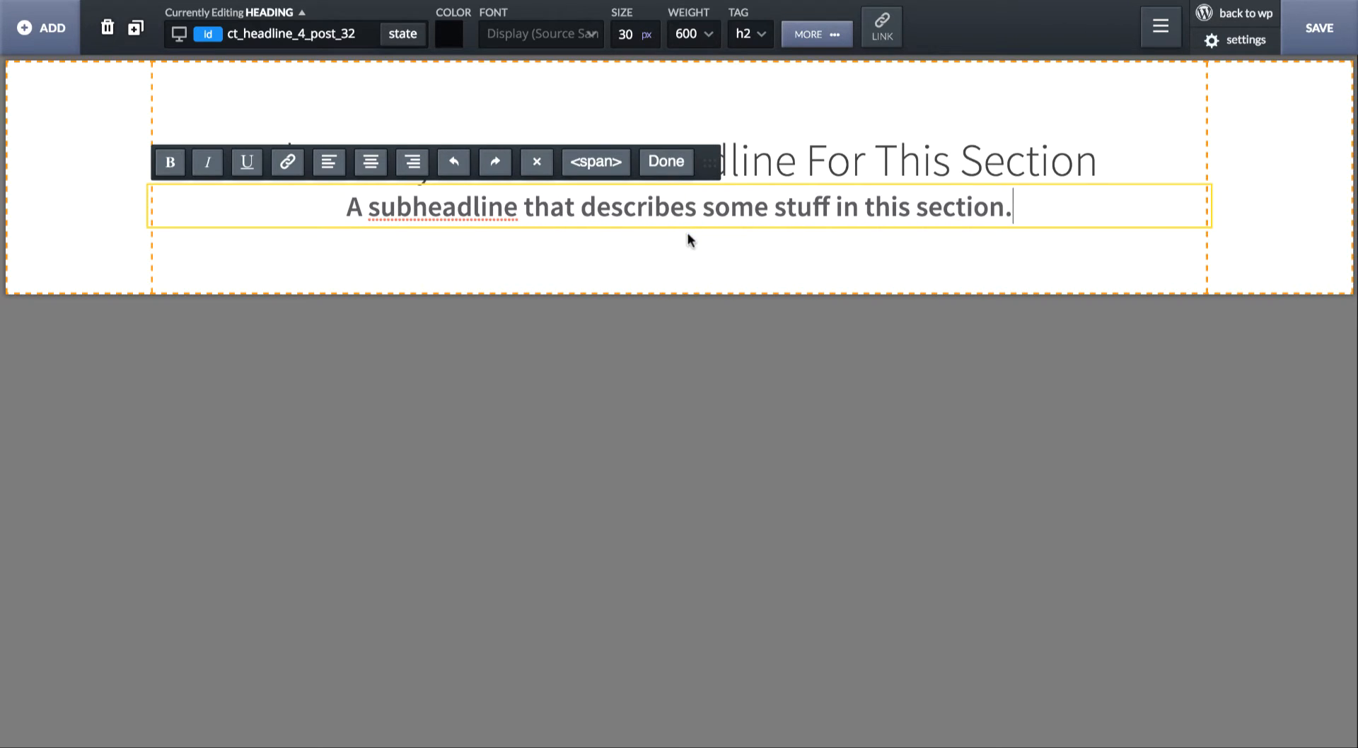
left_click(694, 232)
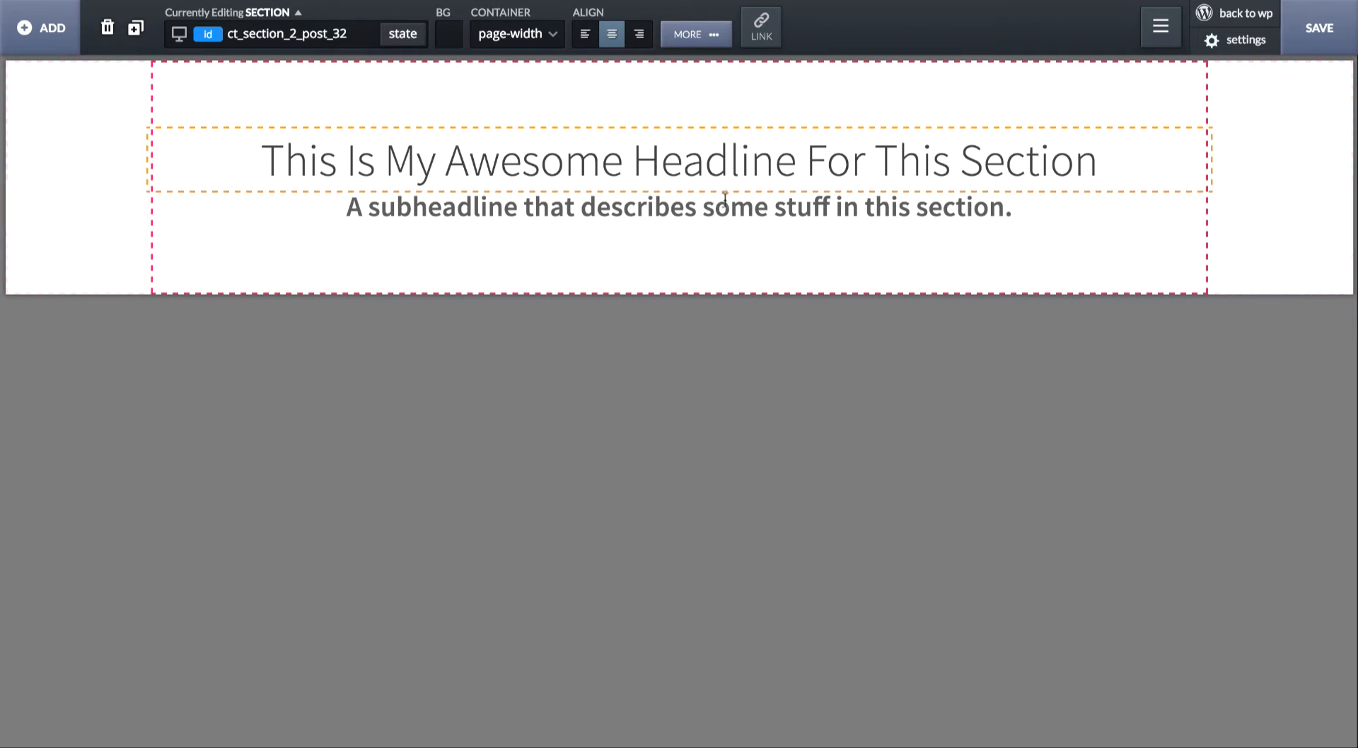
- Set the H1 headline's bottom margin to 8 px
left_click(754, 151)
left_click(815, 42)
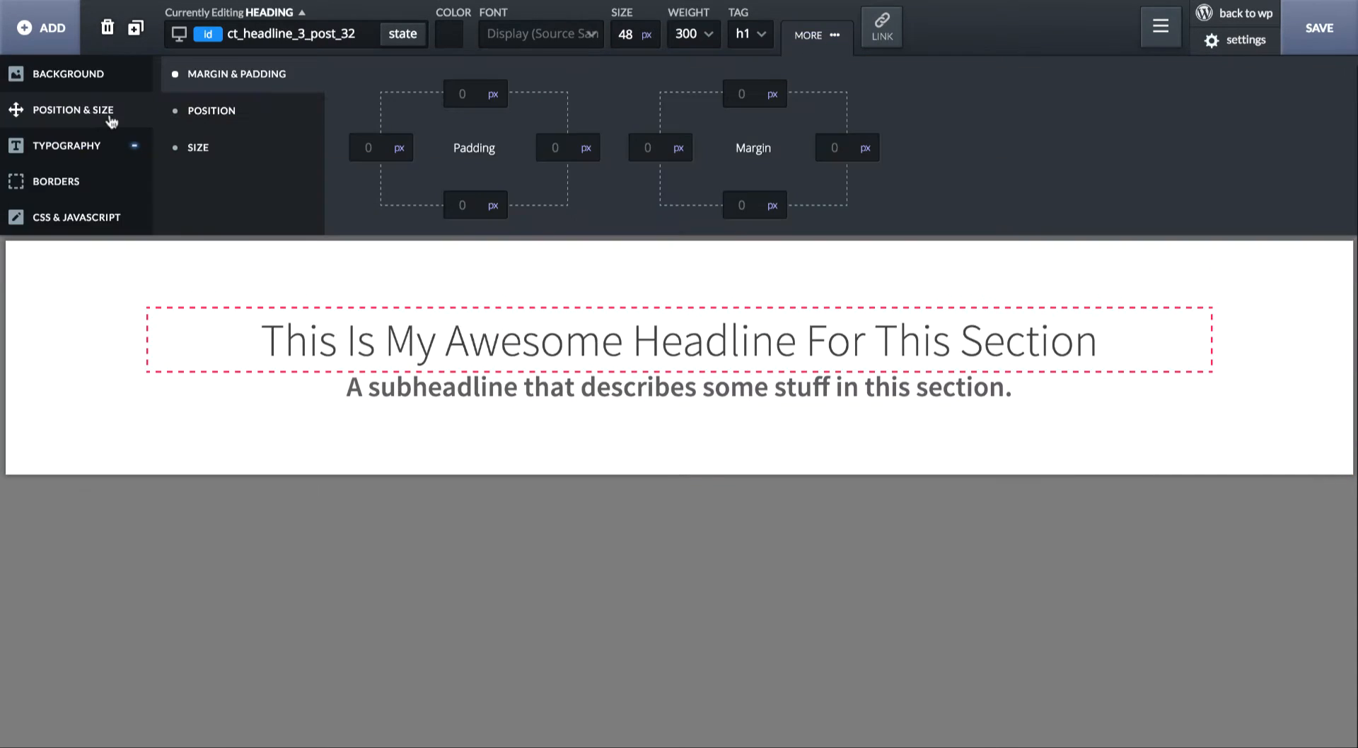
left_click(741, 205)
type("8")
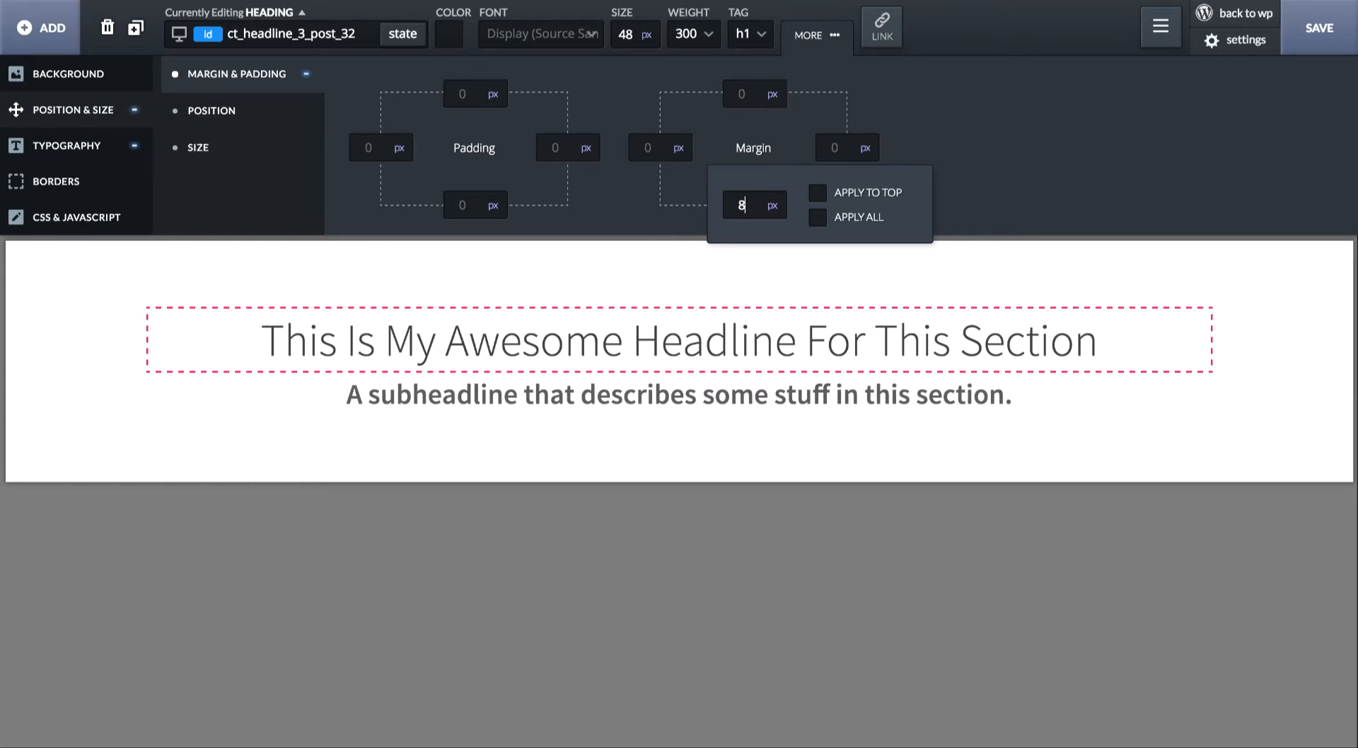
left_click(779, 428)
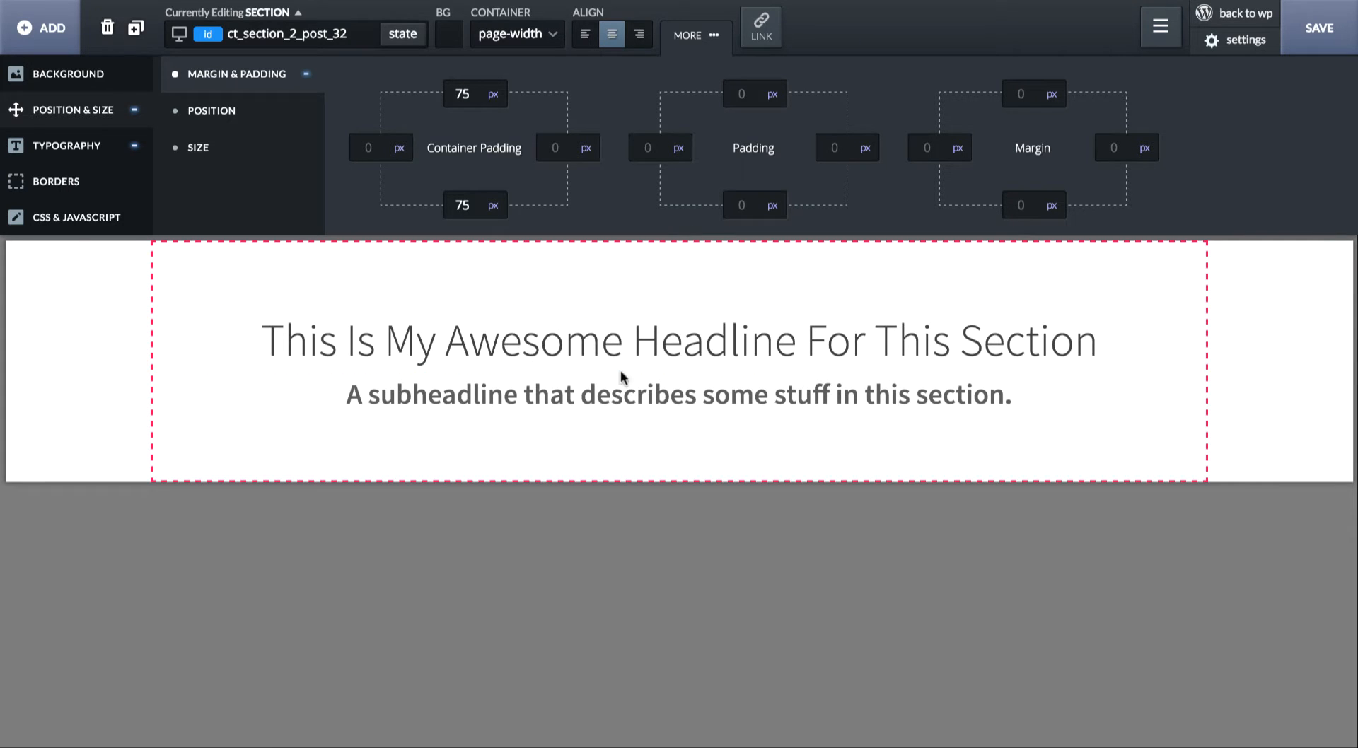
- Add a text block to the section below the subheadline
left_click(674, 344)
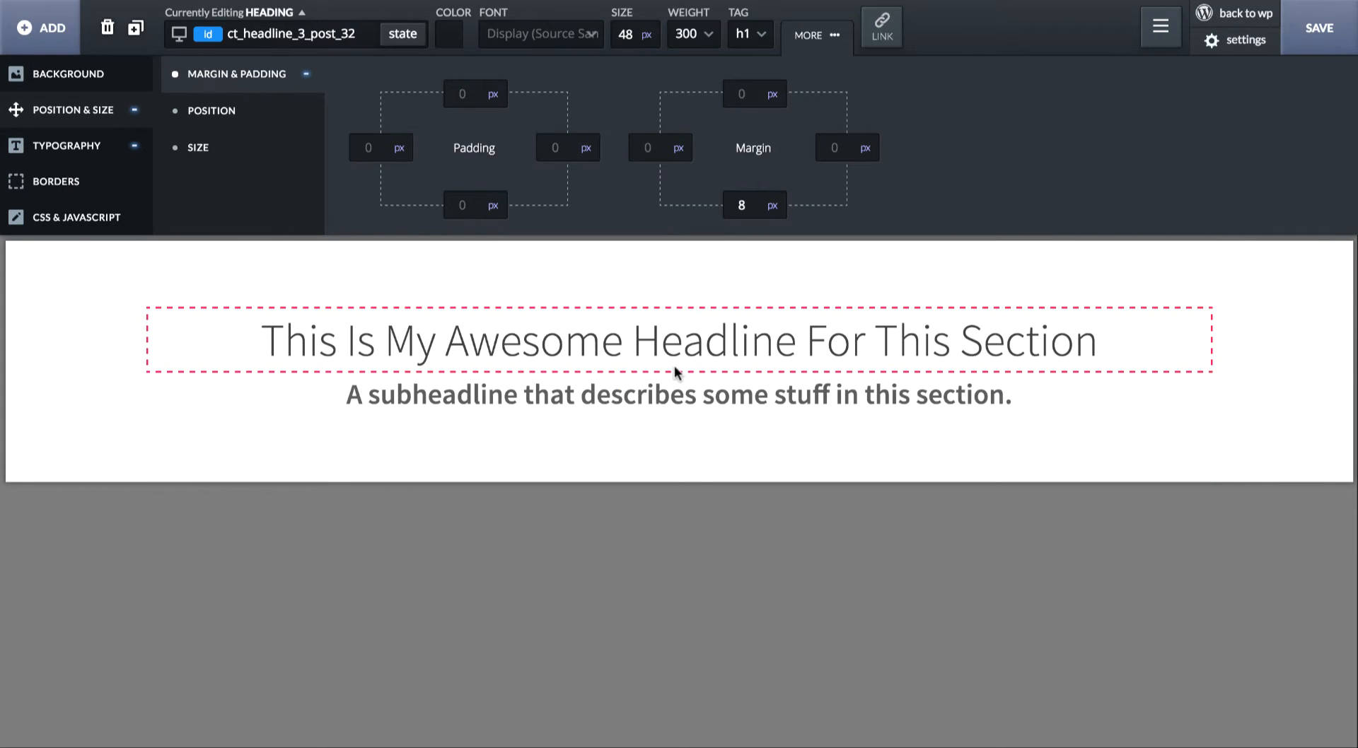
left_click(672, 396)
left_click(639, 444)
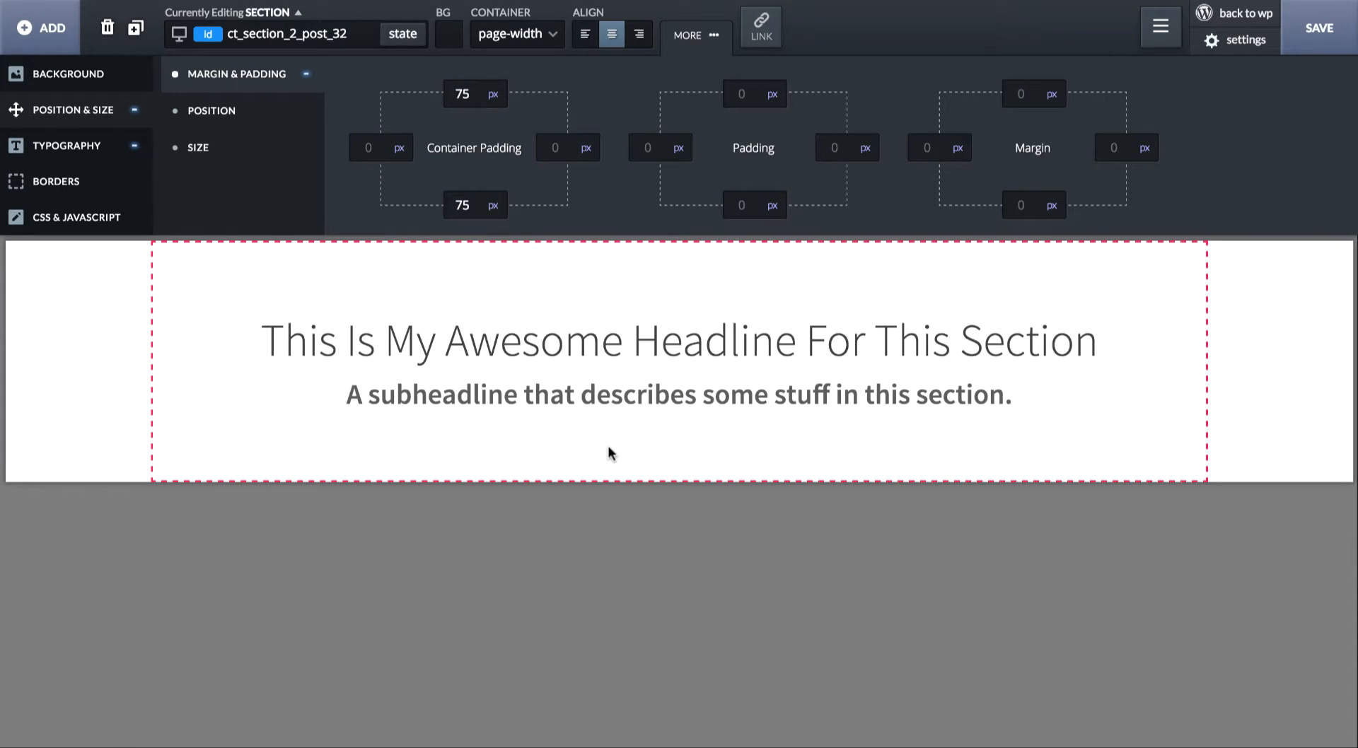
left_click(40, 28)
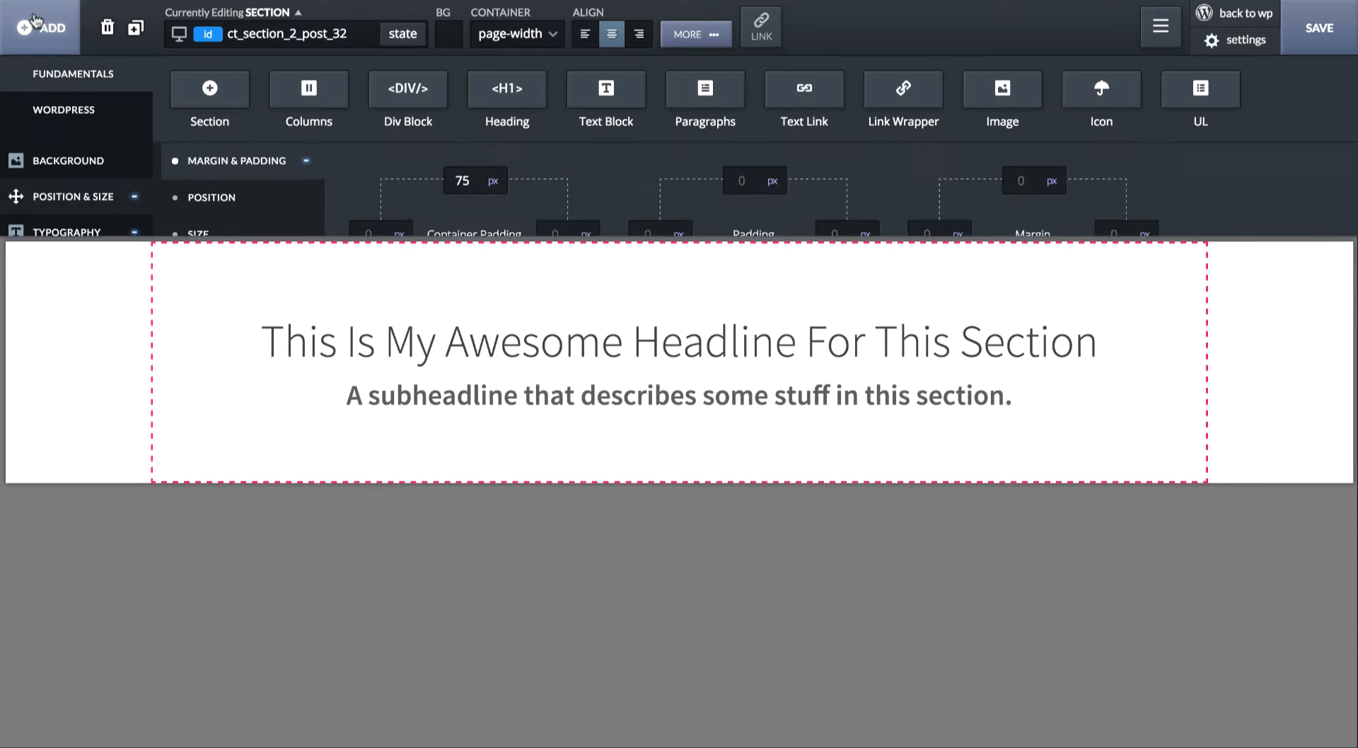
left_click(613, 107)
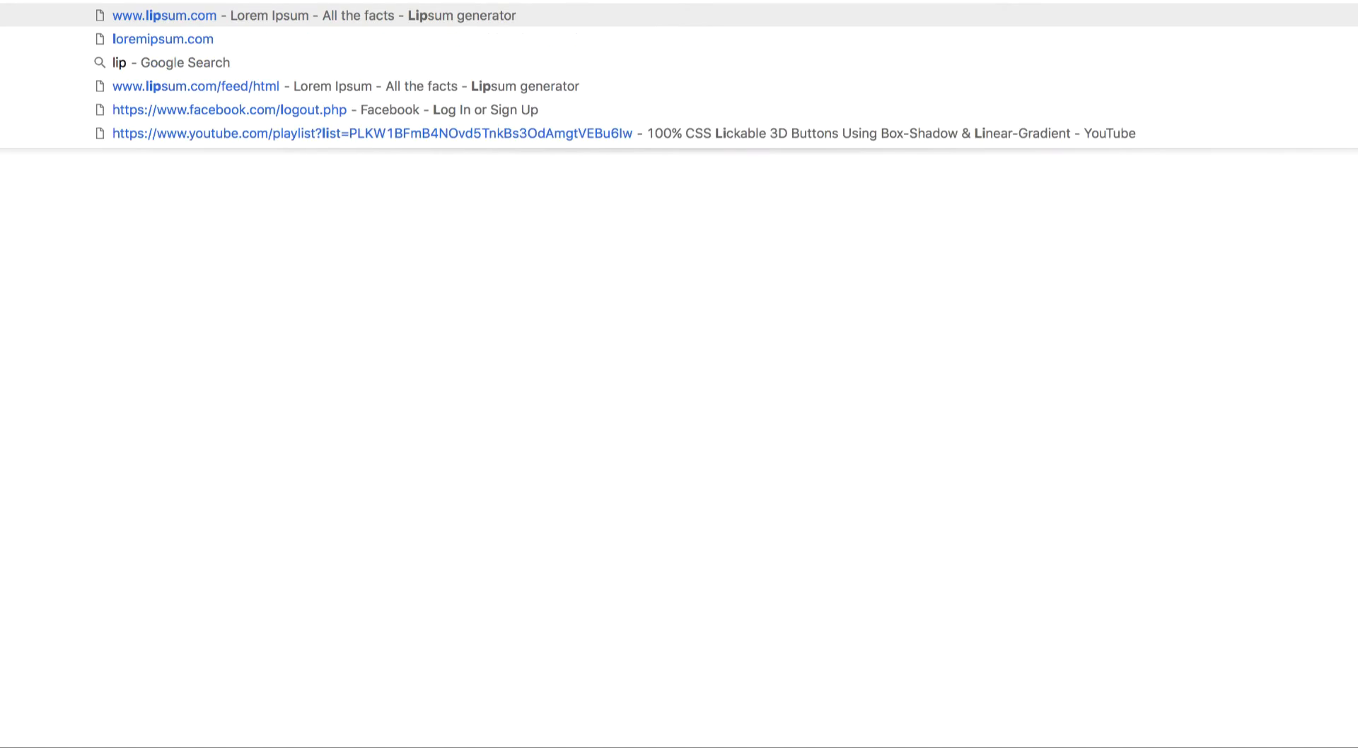
- Open the Lorem Ipsum website in a new browser tab and generate five paragraphs of placeholder text
type("sum")
key("Return")
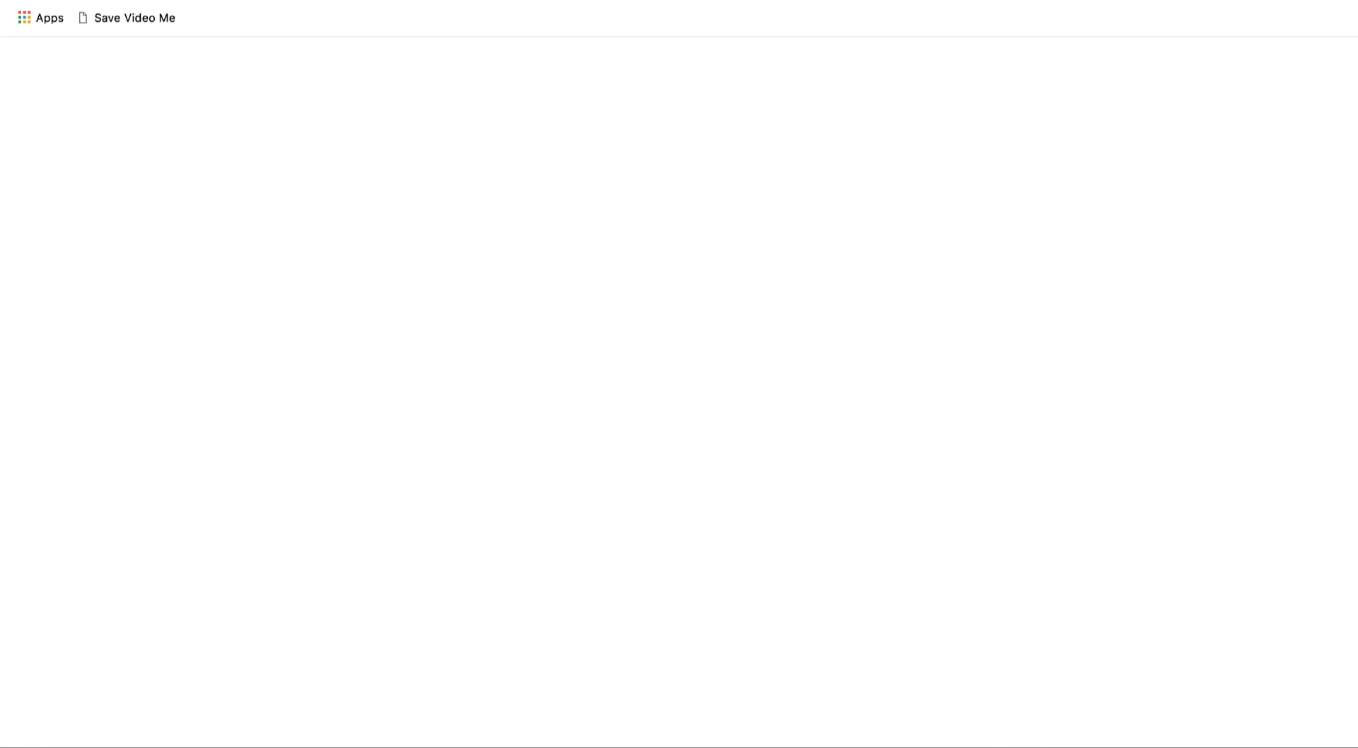
scroll(767, 256, "down", 10)
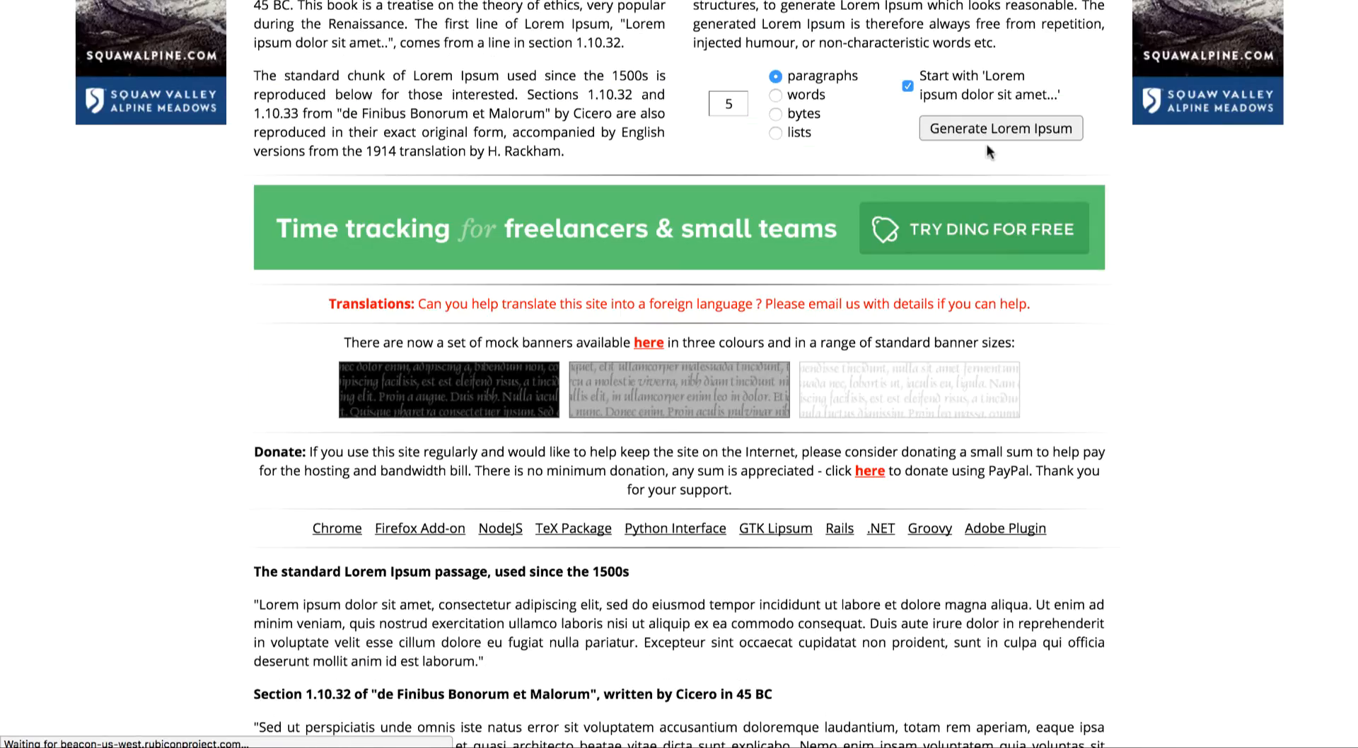
left_click(989, 128)
- Copy the first two generated paragraphs and paste them in place of the text block's default text
triple_click(431, 271)
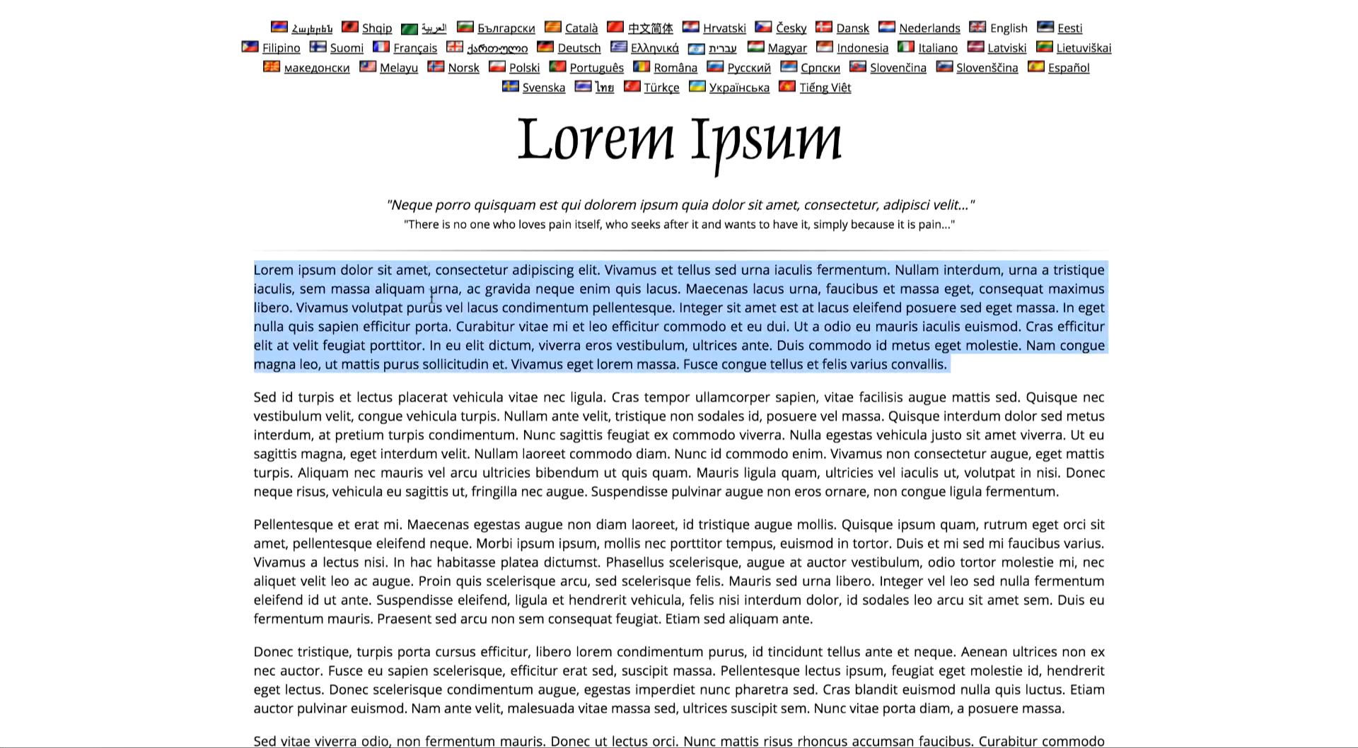
triple_click(533, 367)
left_click_drag(533, 367, 535, 495)
key("ctrl+c")
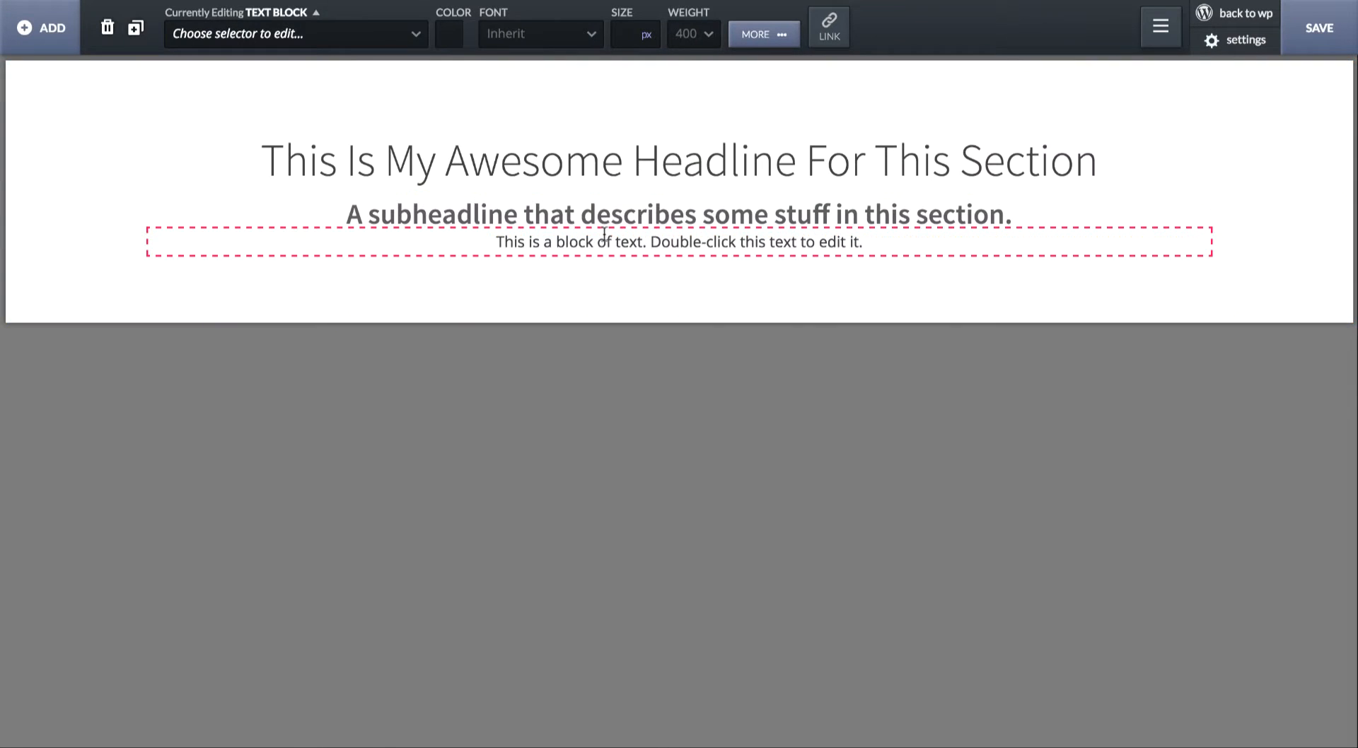
double_click(604, 241)
key("ctrl+v")
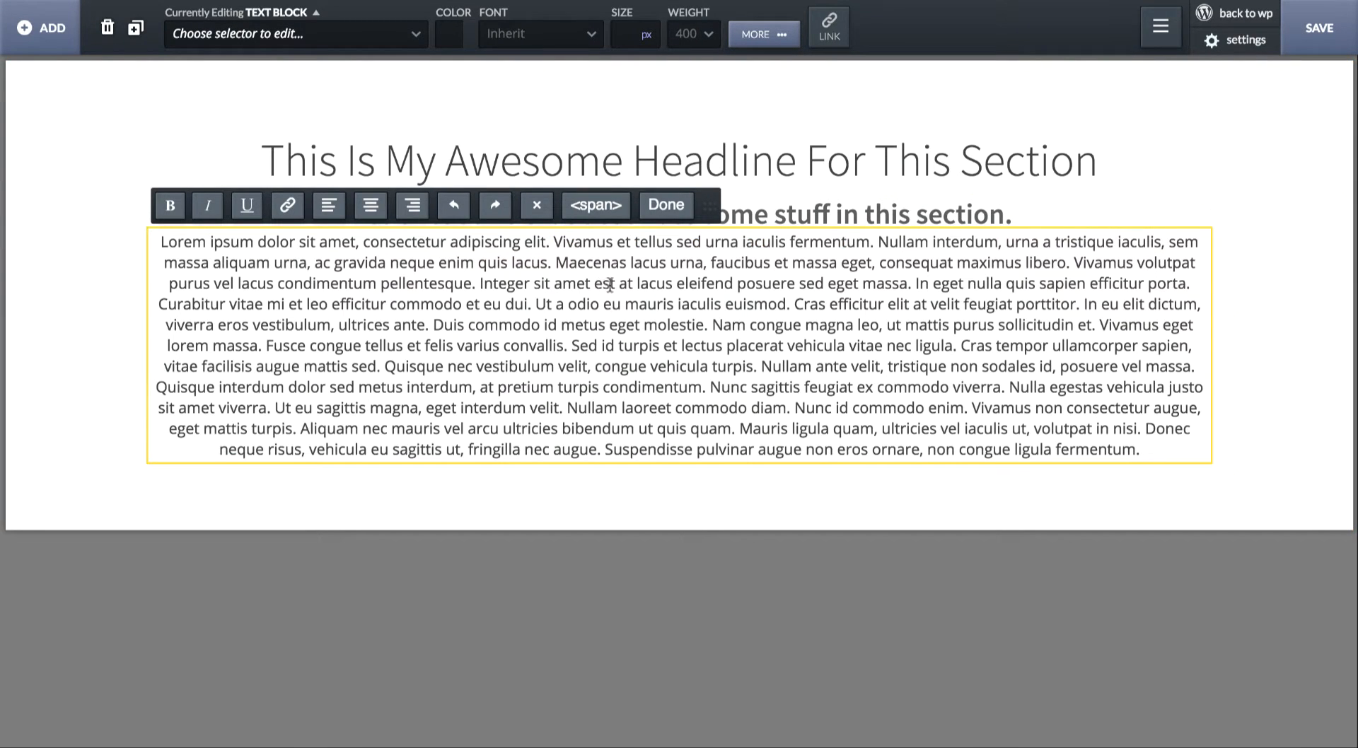
- Split the pasted text after "Integer sit amet est." so a second paragraph starts with "At lacus", separated by one blank line
type(".")
key("Return")
key("Return")
key("shift+Right")
type("A")
key("Up")
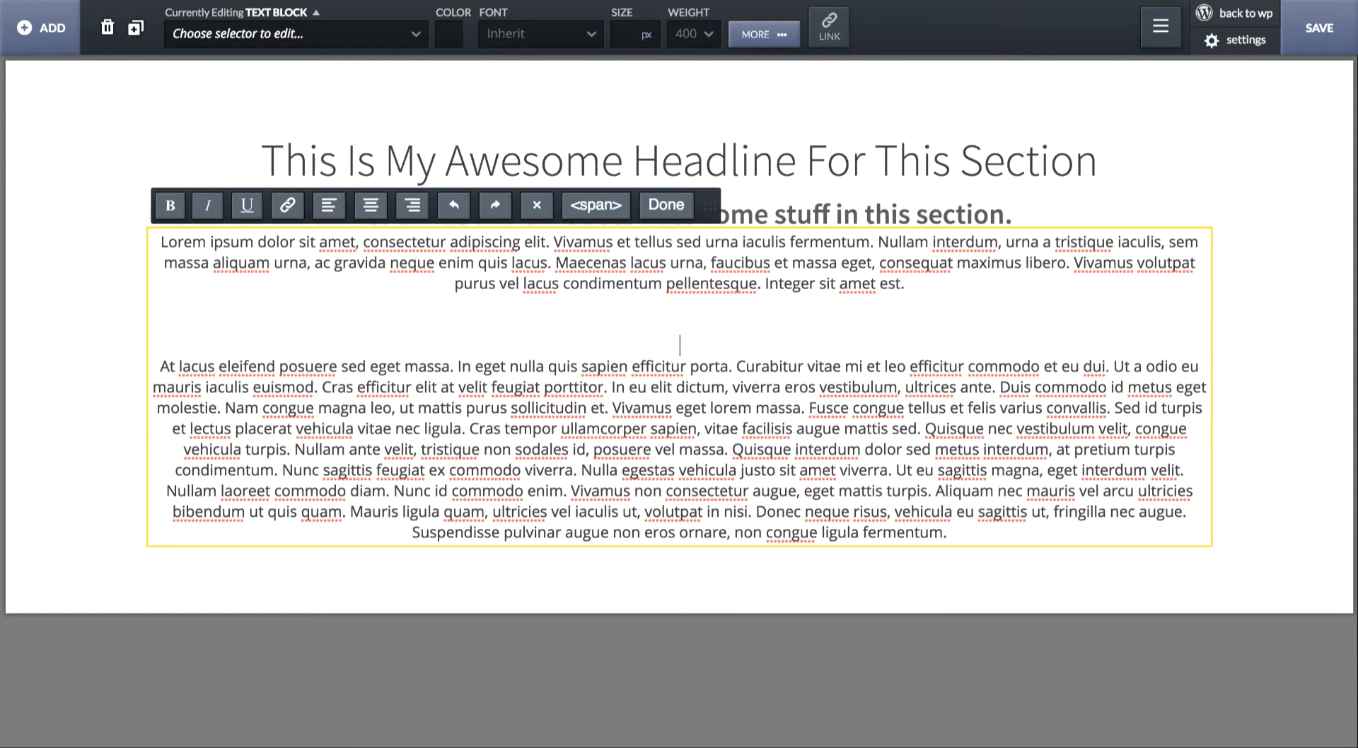
key("BackSpace")
key("BackSpace")
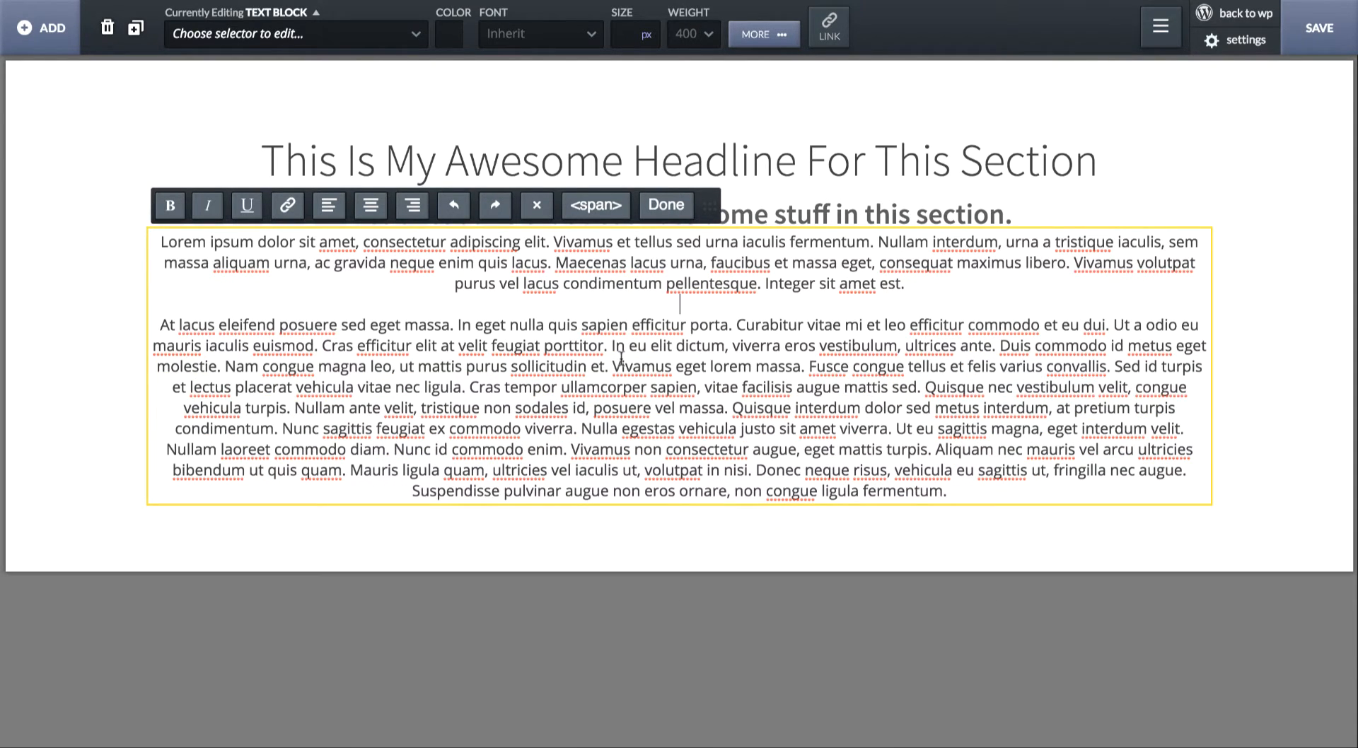
- Delete the text block's text from "Vivamus eget lorem massa" to the end and finish editing
left_click_drag(615, 362, 1131, 534)
key("BackSpace")
left_click(1012, 423)
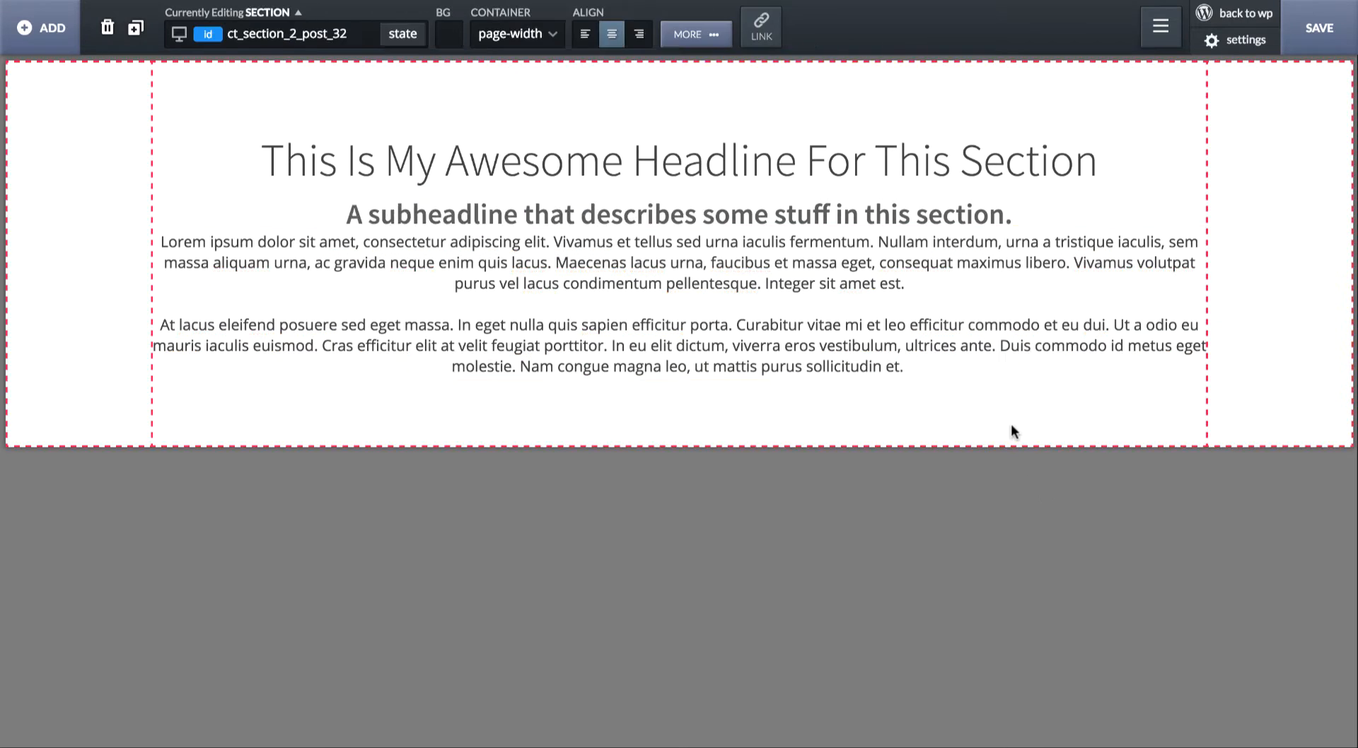
- Set the text block's top margin to 50 px
left_click(756, 276)
left_click(777, 35)
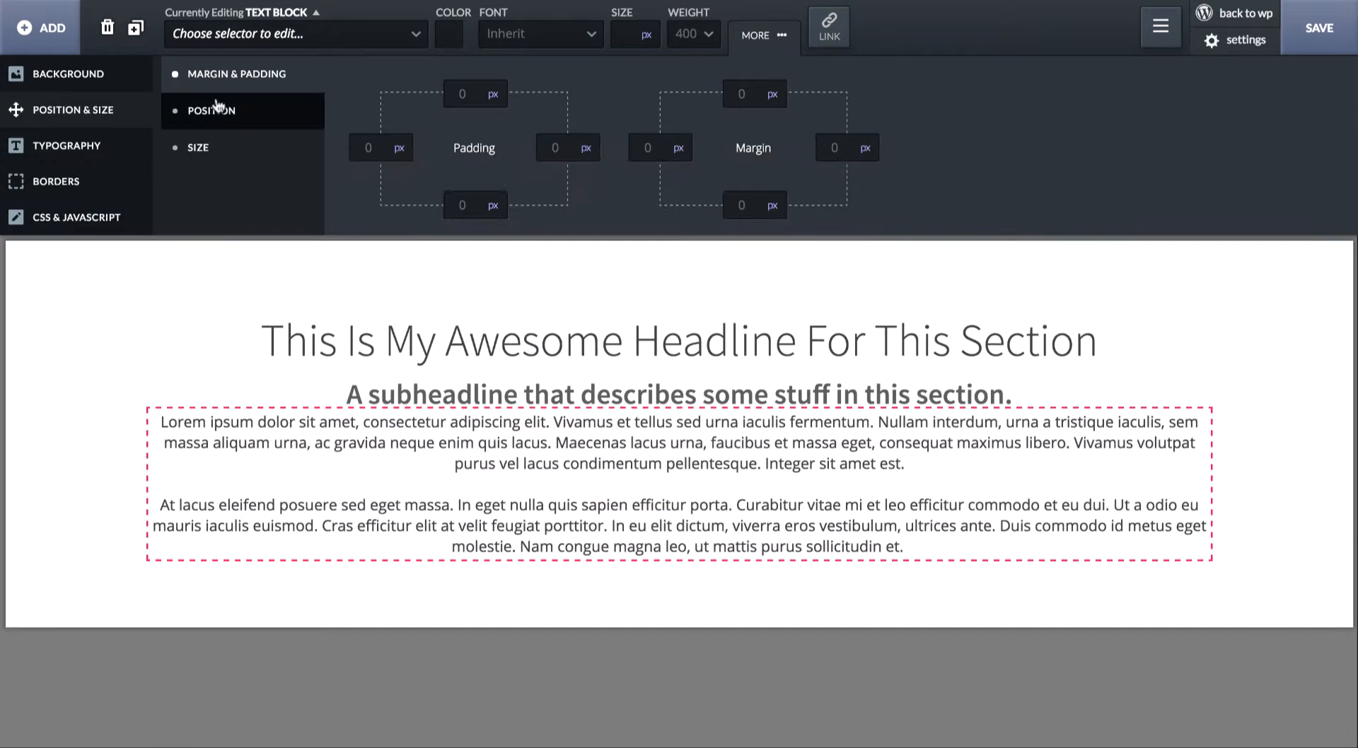
left_click(742, 93)
type("50")
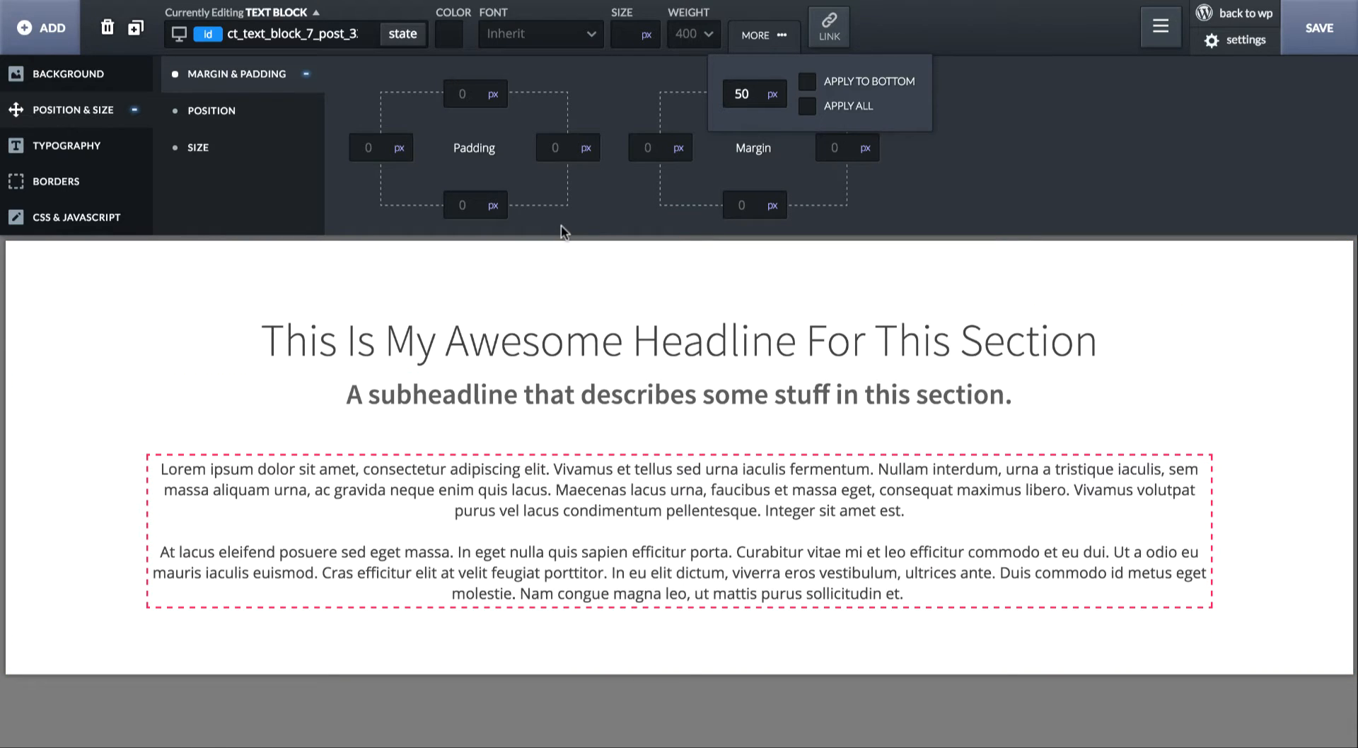
- Left-align the text block's text and set its font size to 18 px with weight 300
left_click(117, 146)
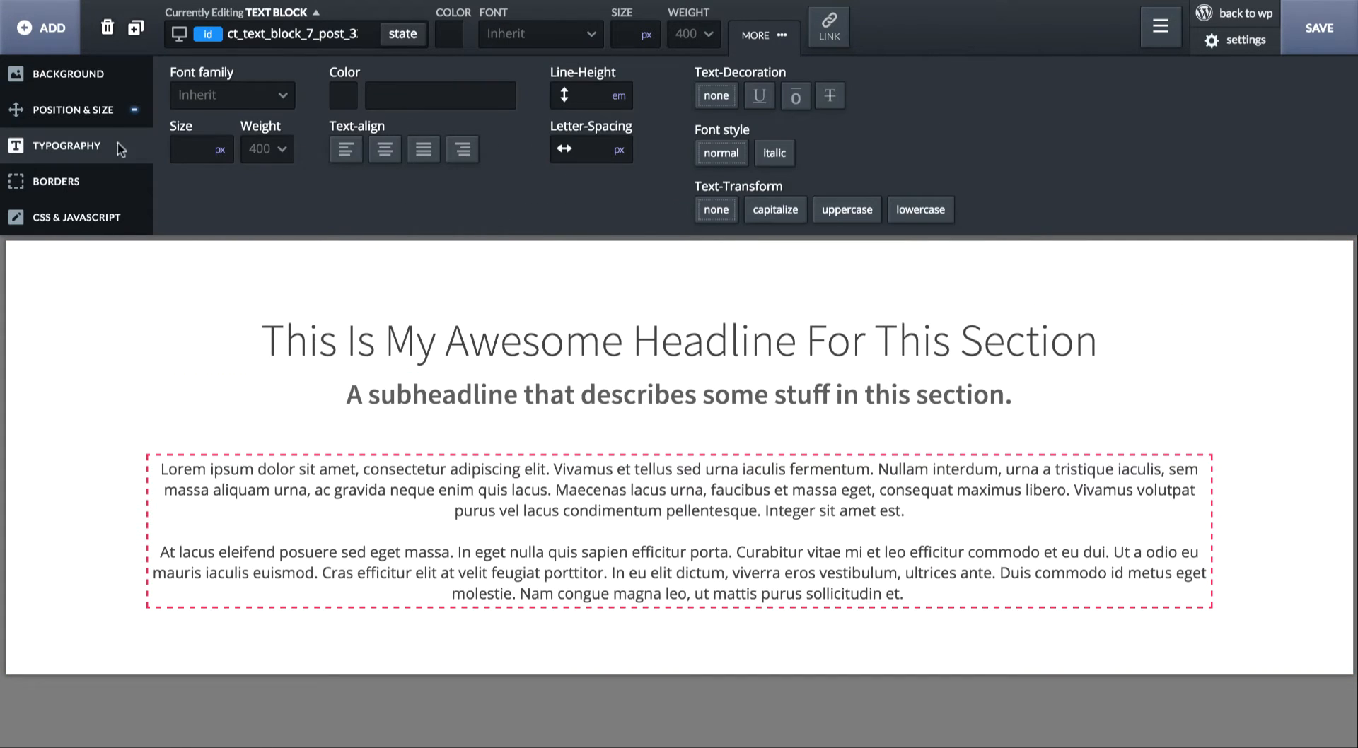
left_click(349, 156)
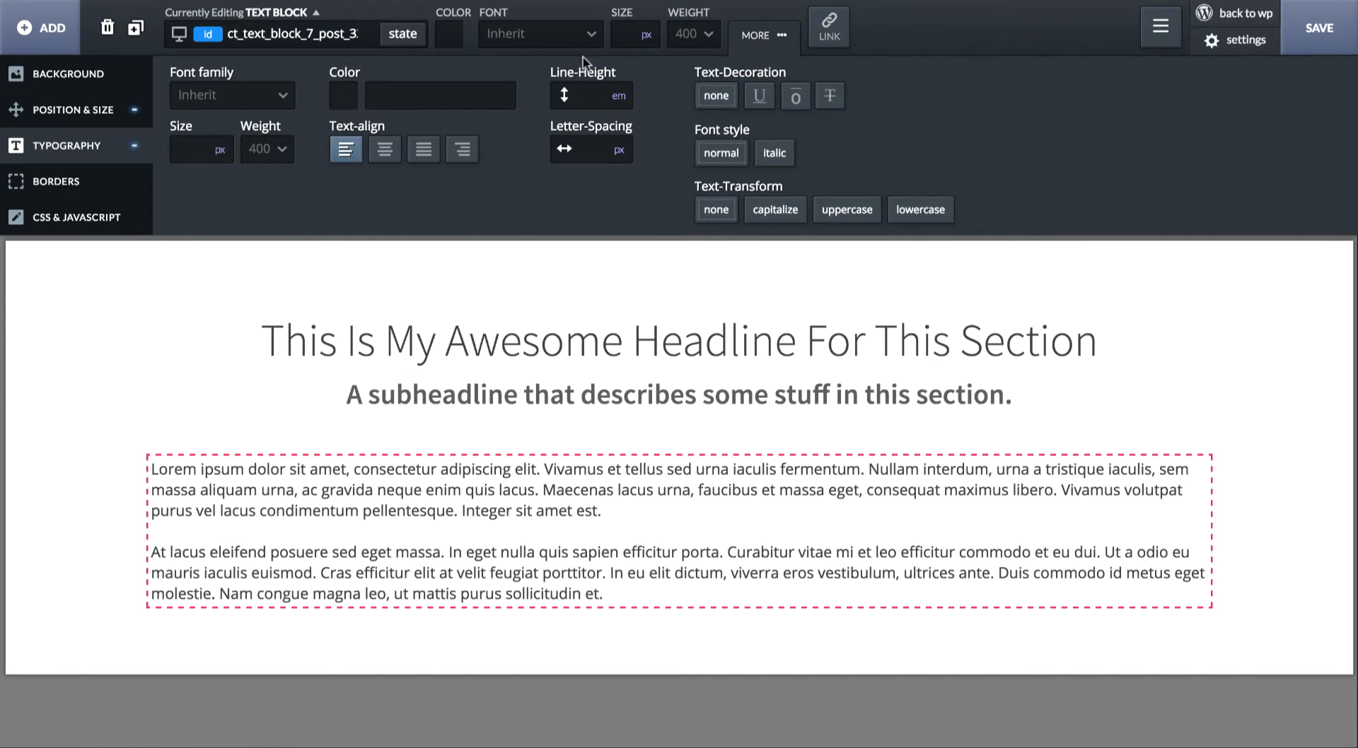
left_click(628, 31)
type("18")
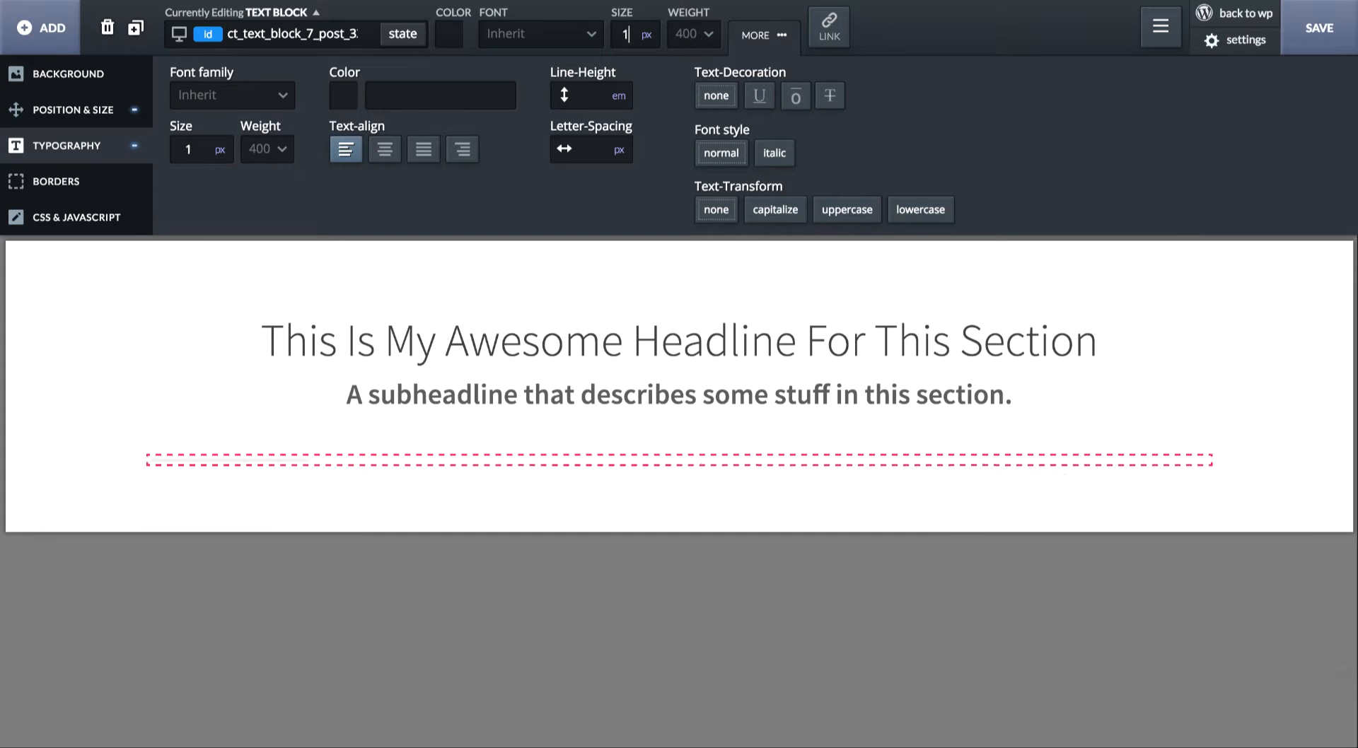
left_click(700, 33)
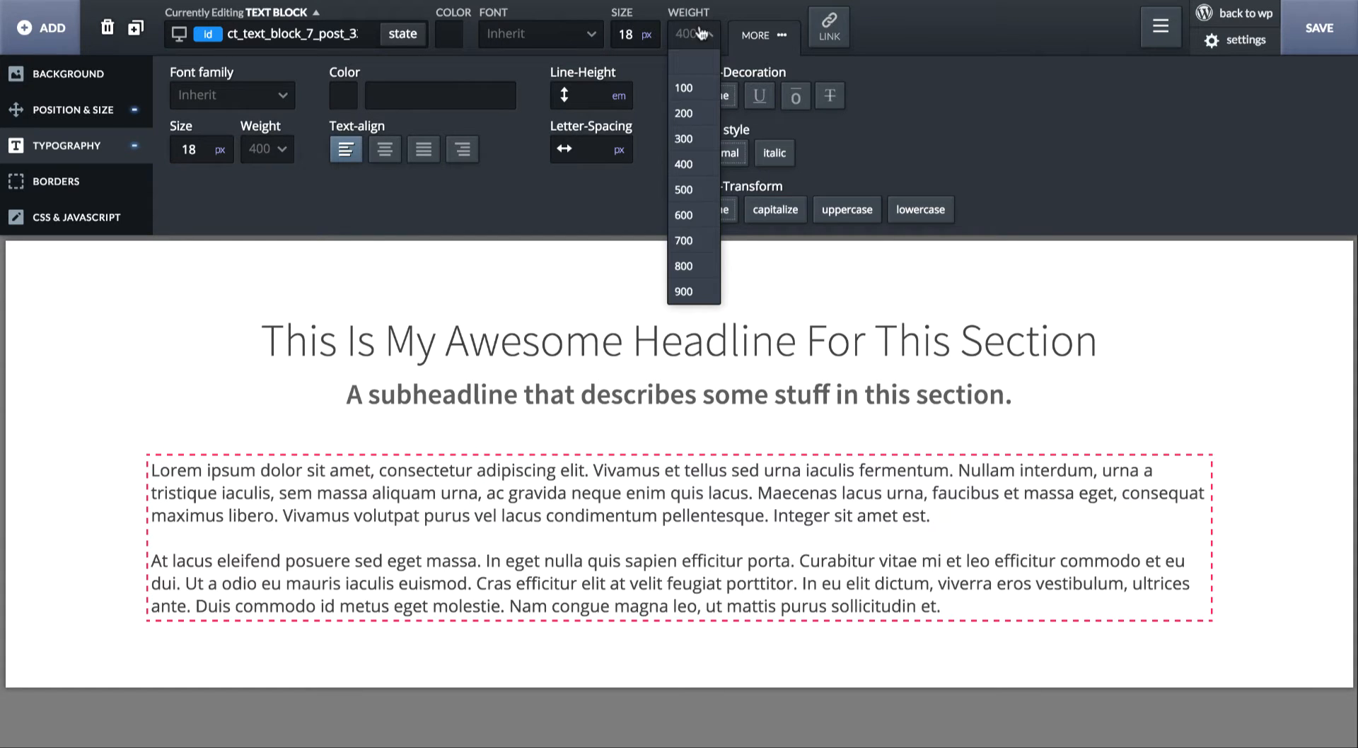
left_click(687, 138)
left_click(657, 293)
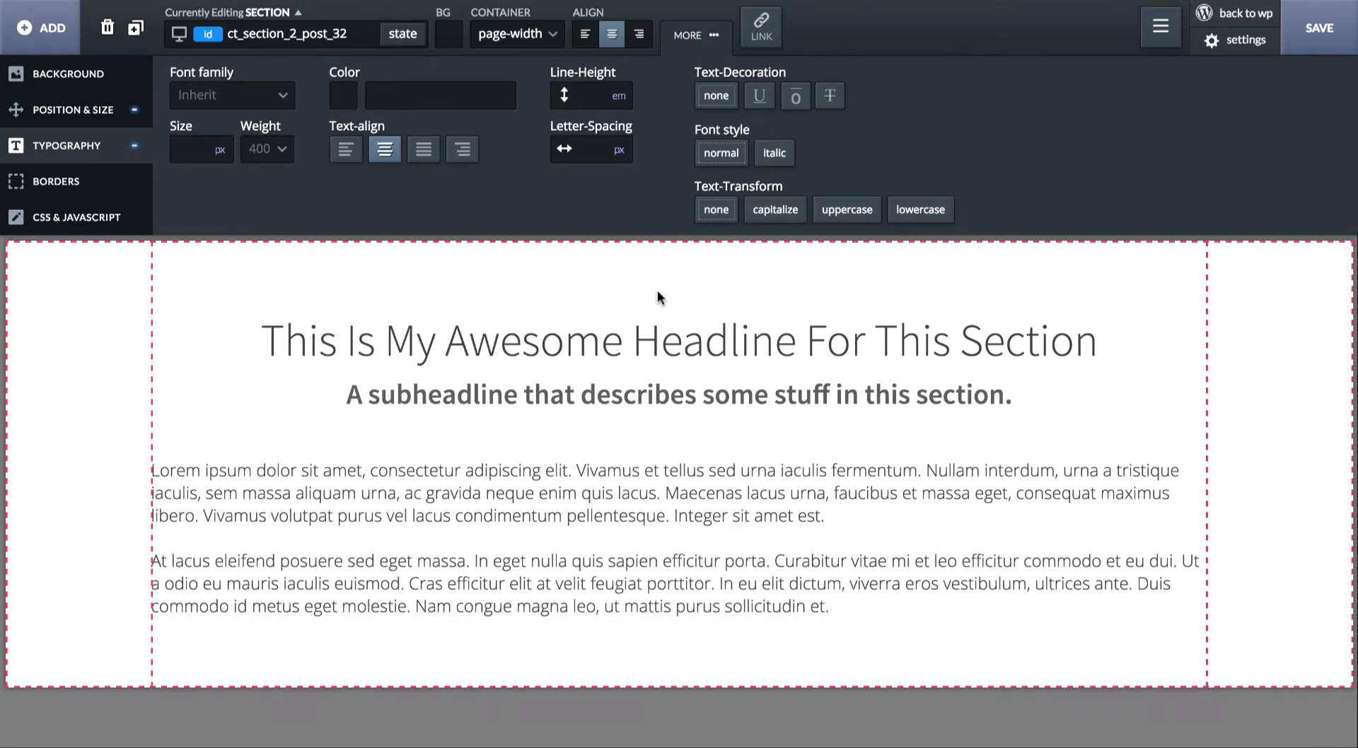
left_click(776, 356)
left_click(762, 382)
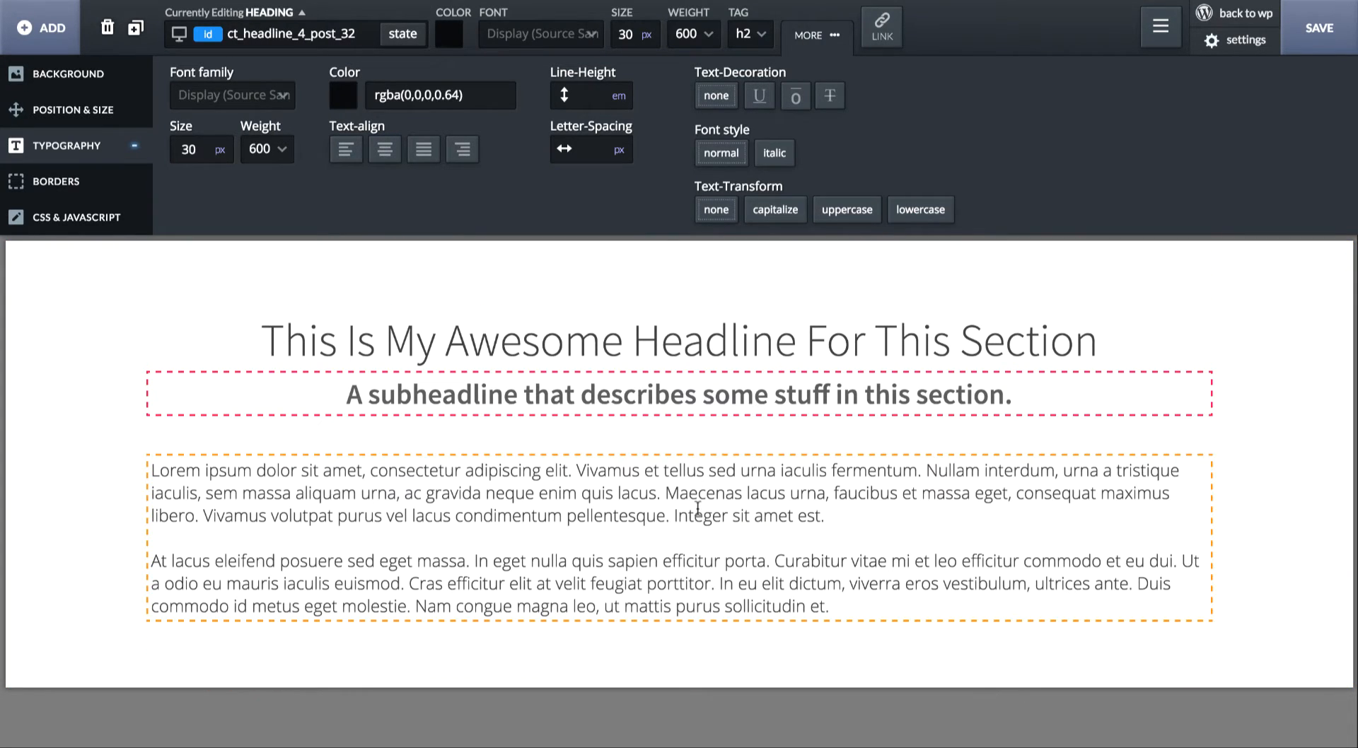
left_click(741, 329)
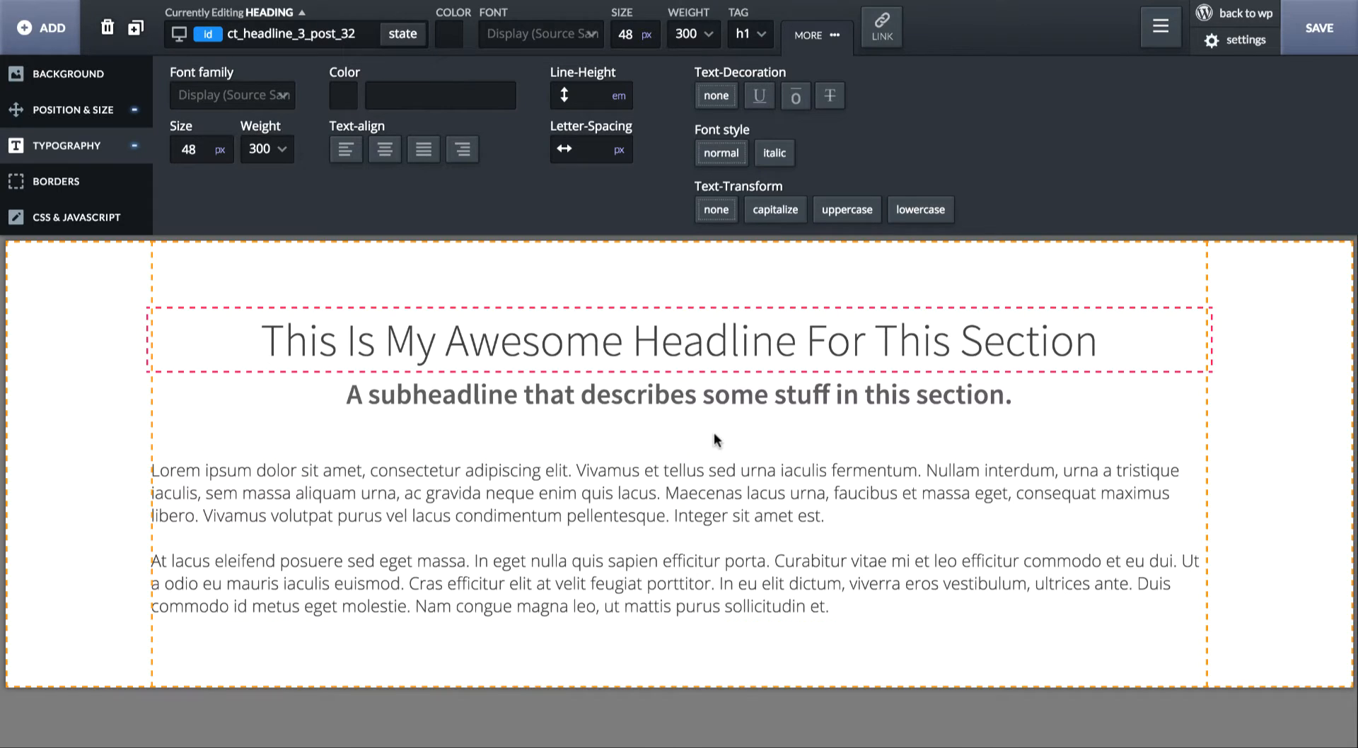
- Try left and right alignment on the section's content and restore center alignment
left_click(714, 431)
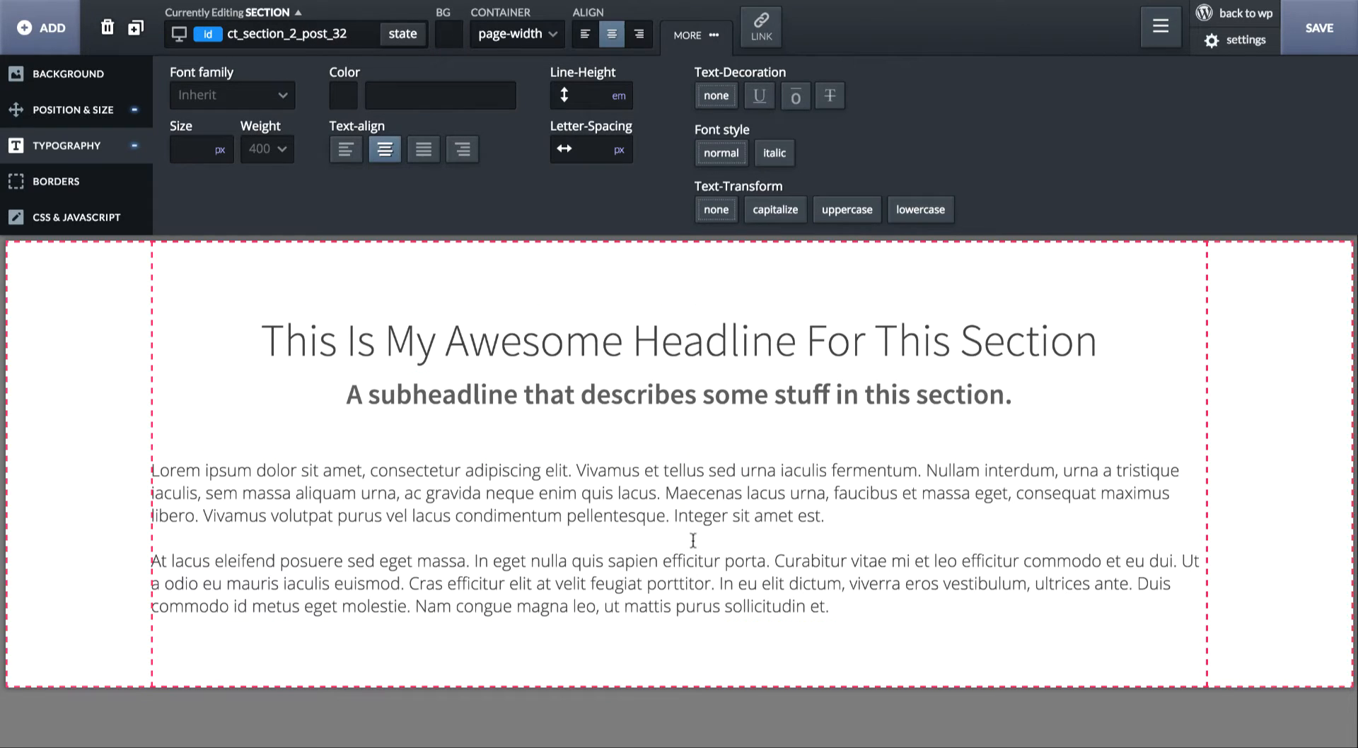
left_click(583, 39)
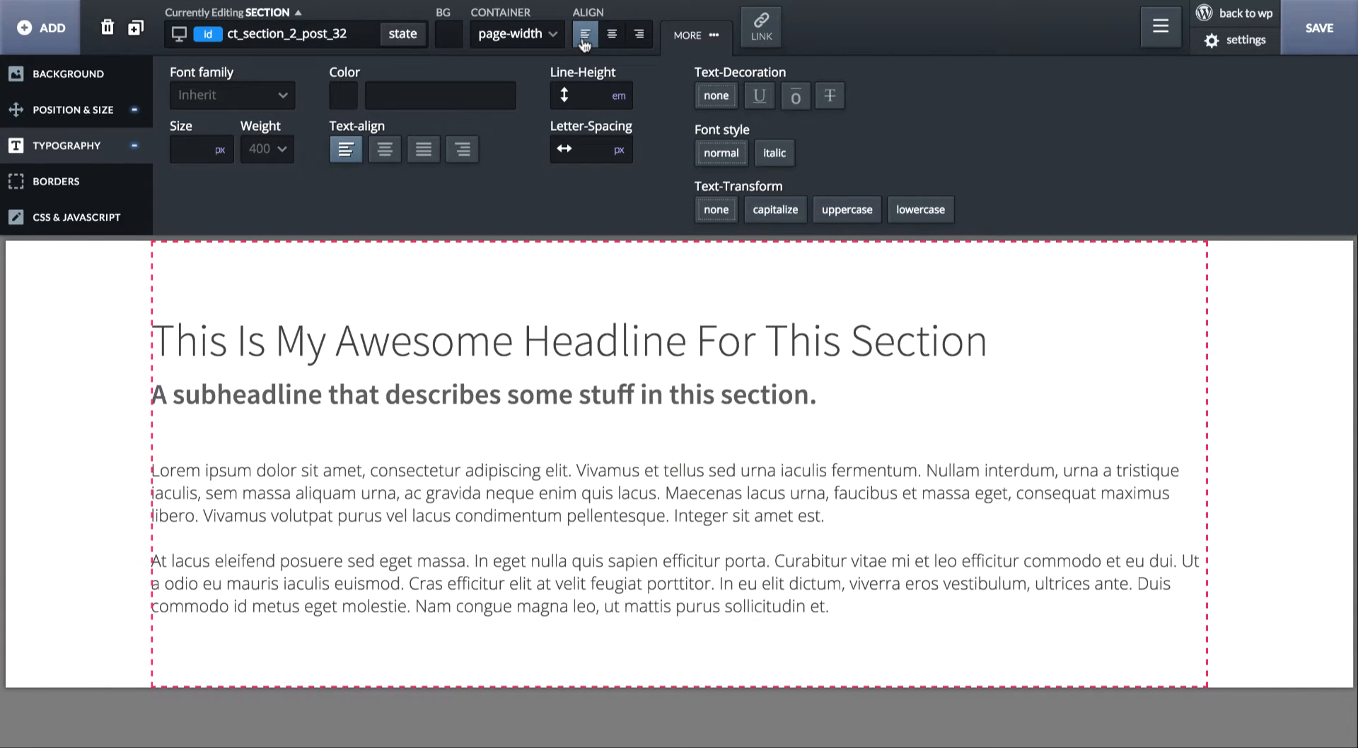
left_click(613, 35)
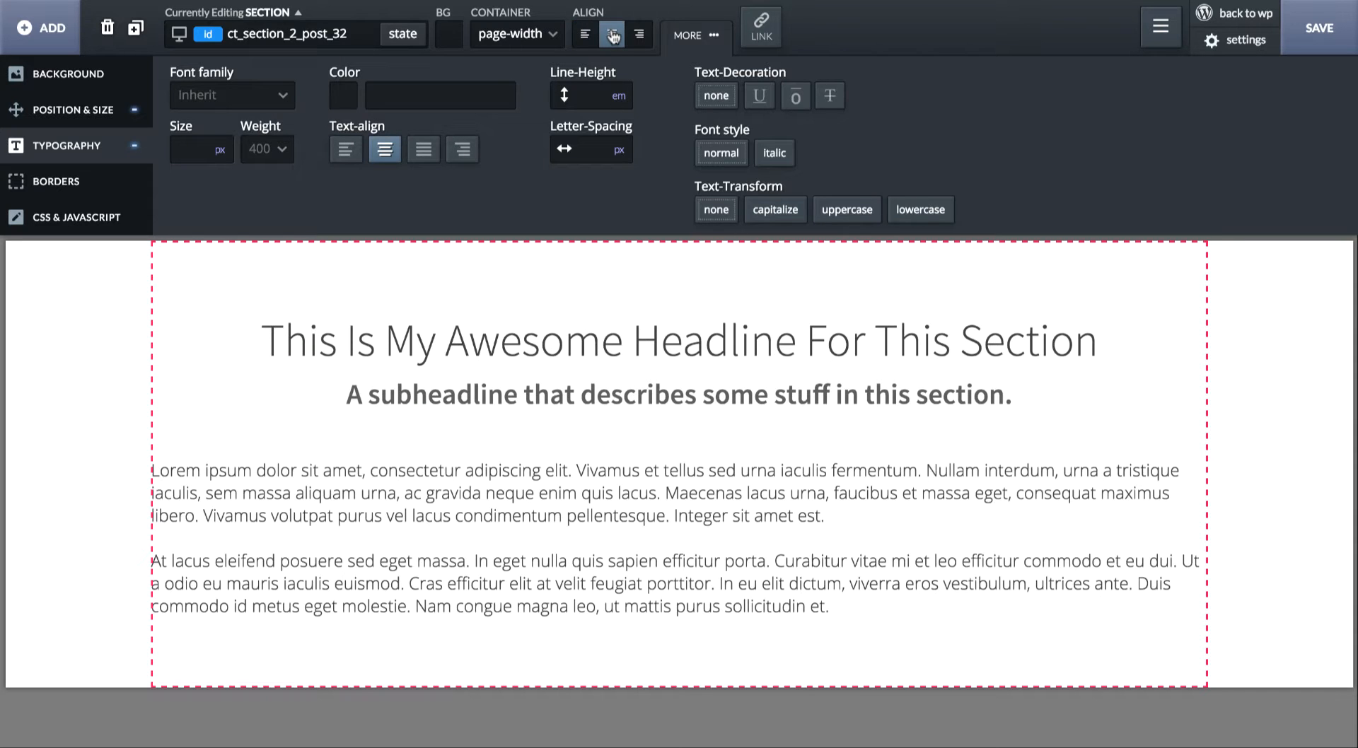
left_click(641, 35)
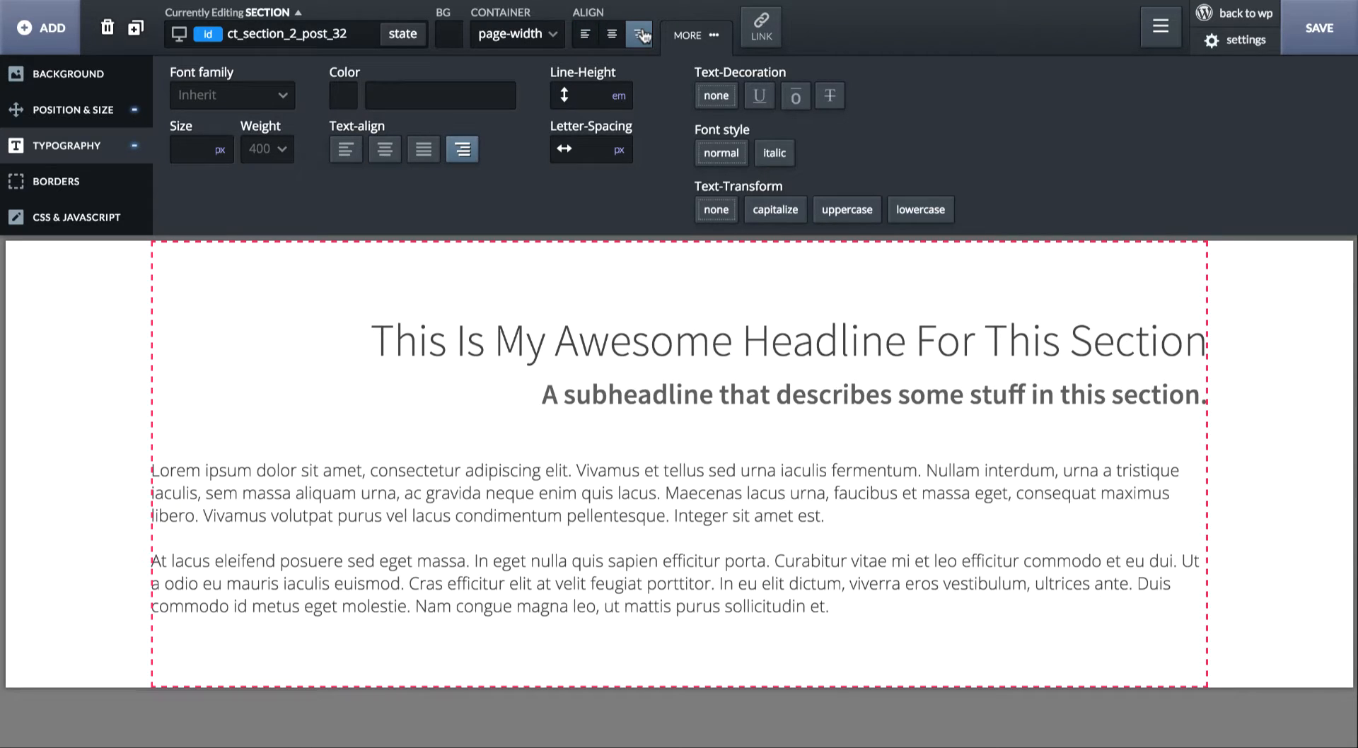
left_click(612, 35)
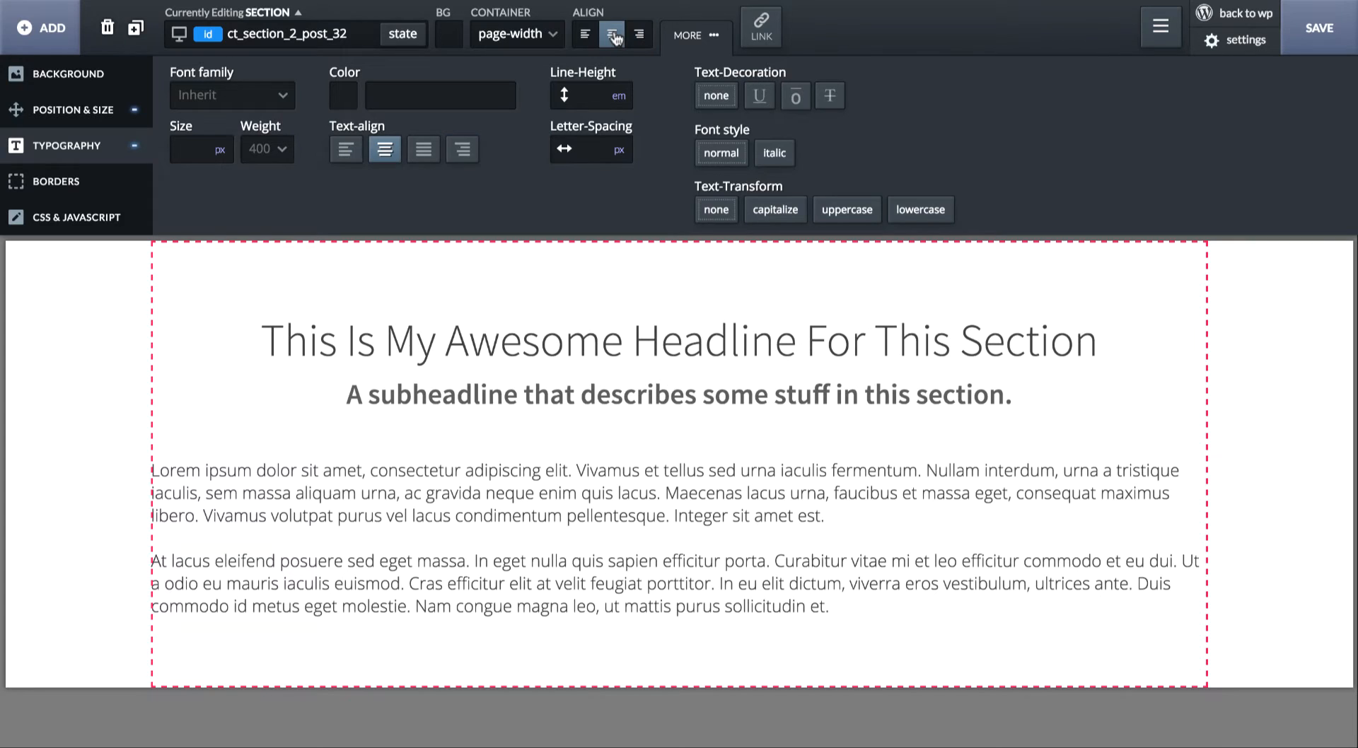
- Set the text block's maximum width to 900 px
left_click(843, 586)
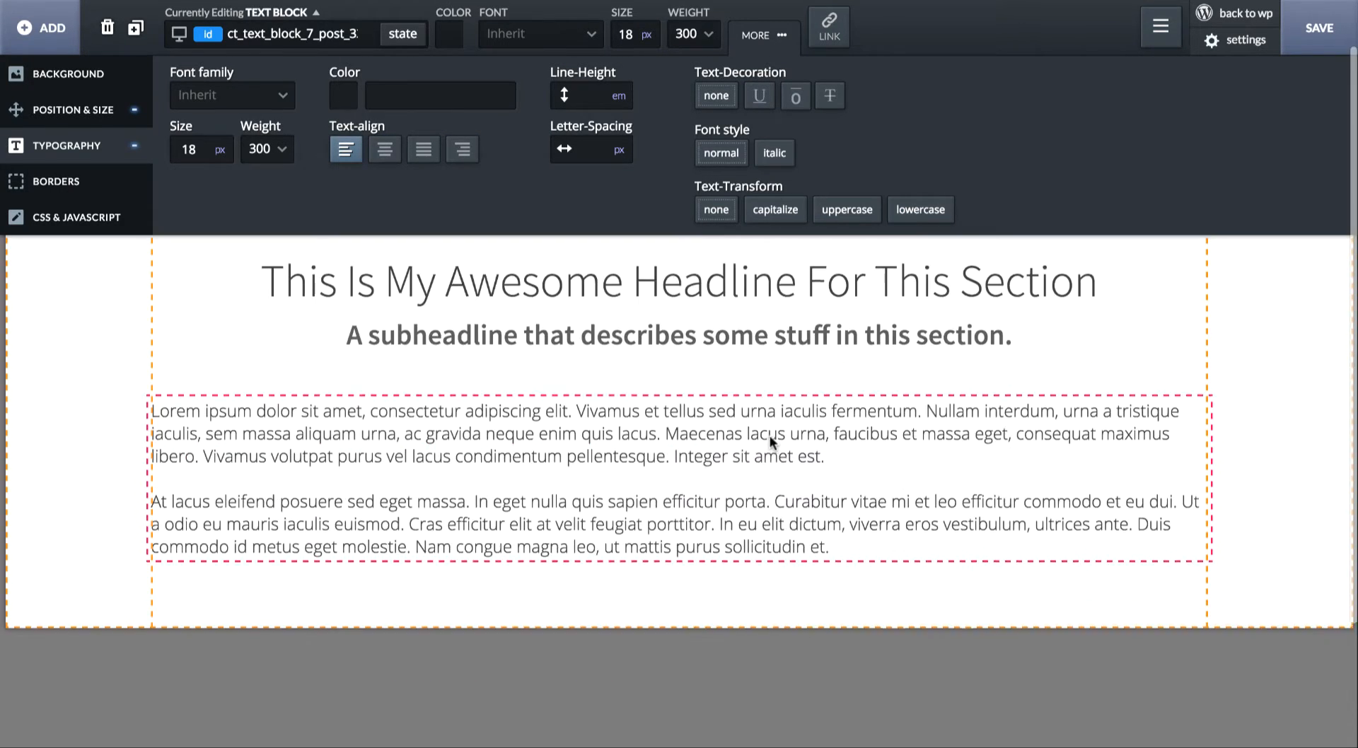
left_click(126, 123)
left_click(236, 147)
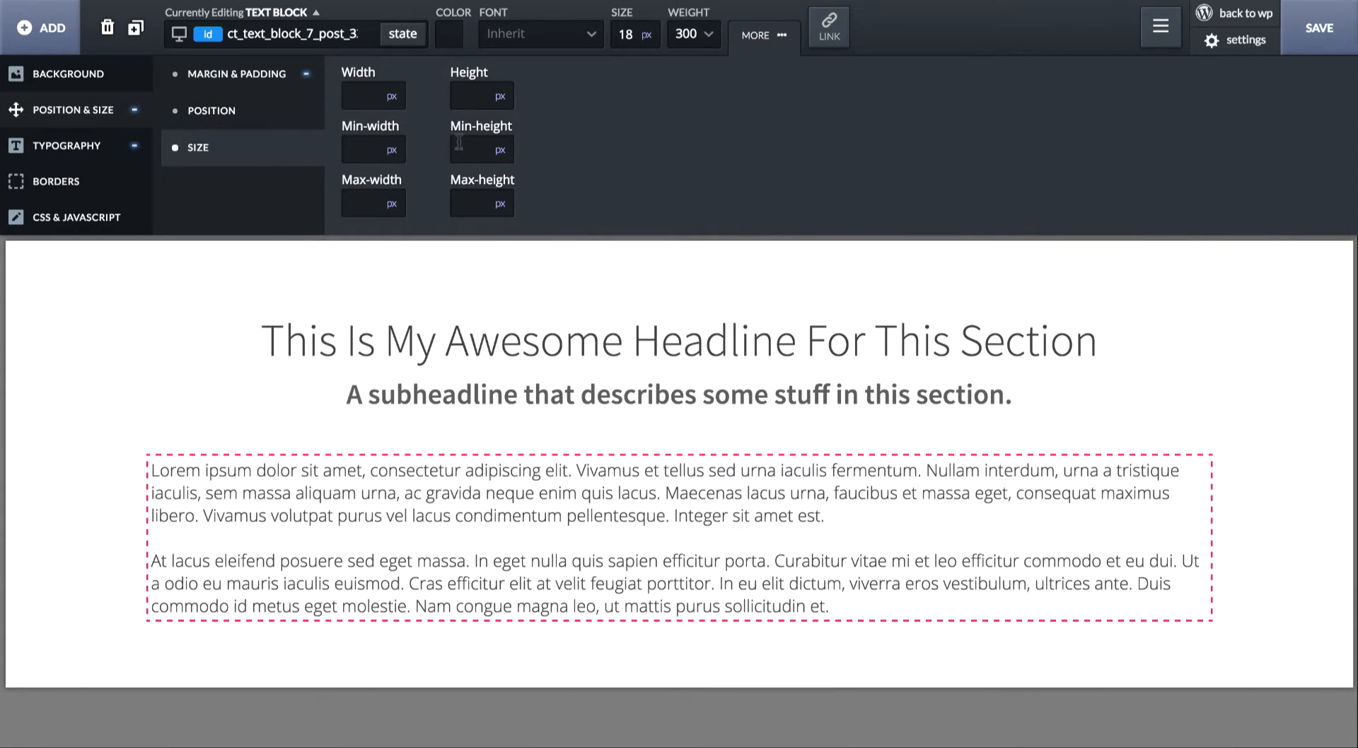
left_click(364, 203)
type("900")
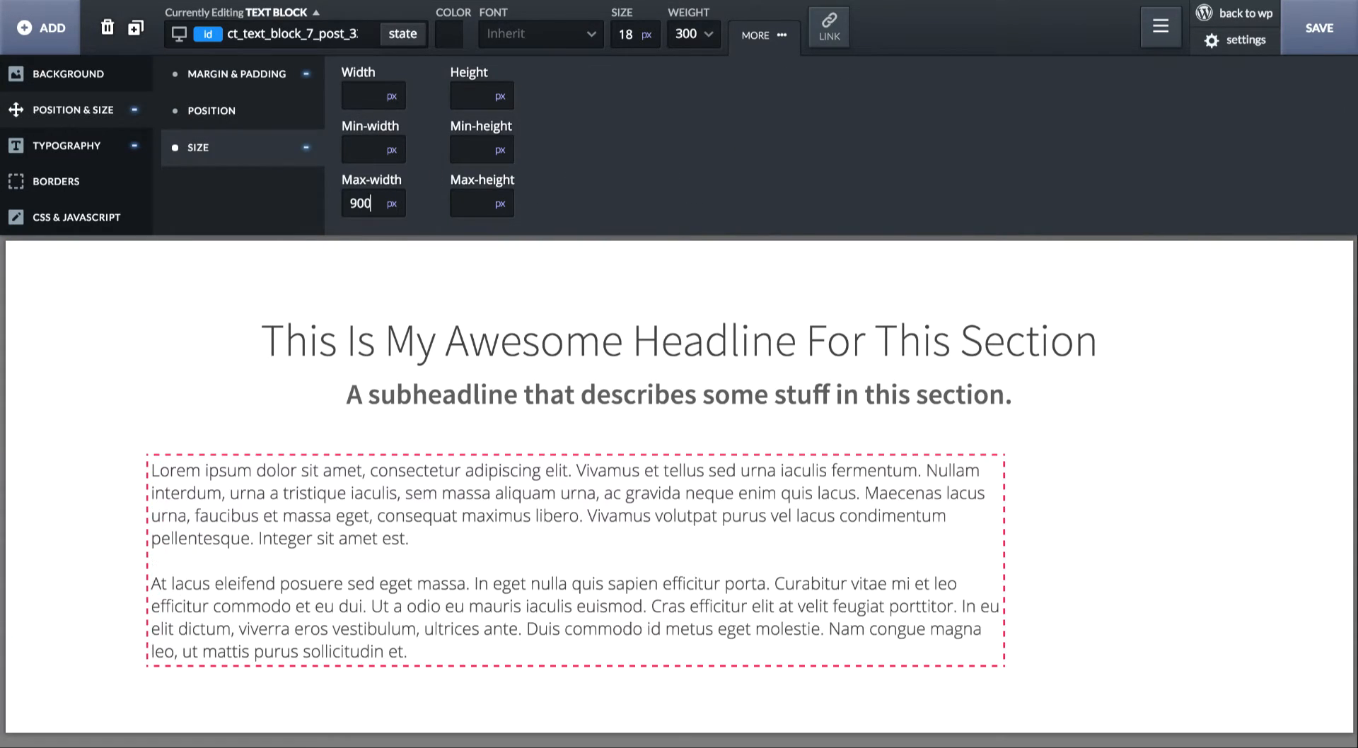
- Center the text block in the section by setting its left and right margins to auto
left_click(241, 75)
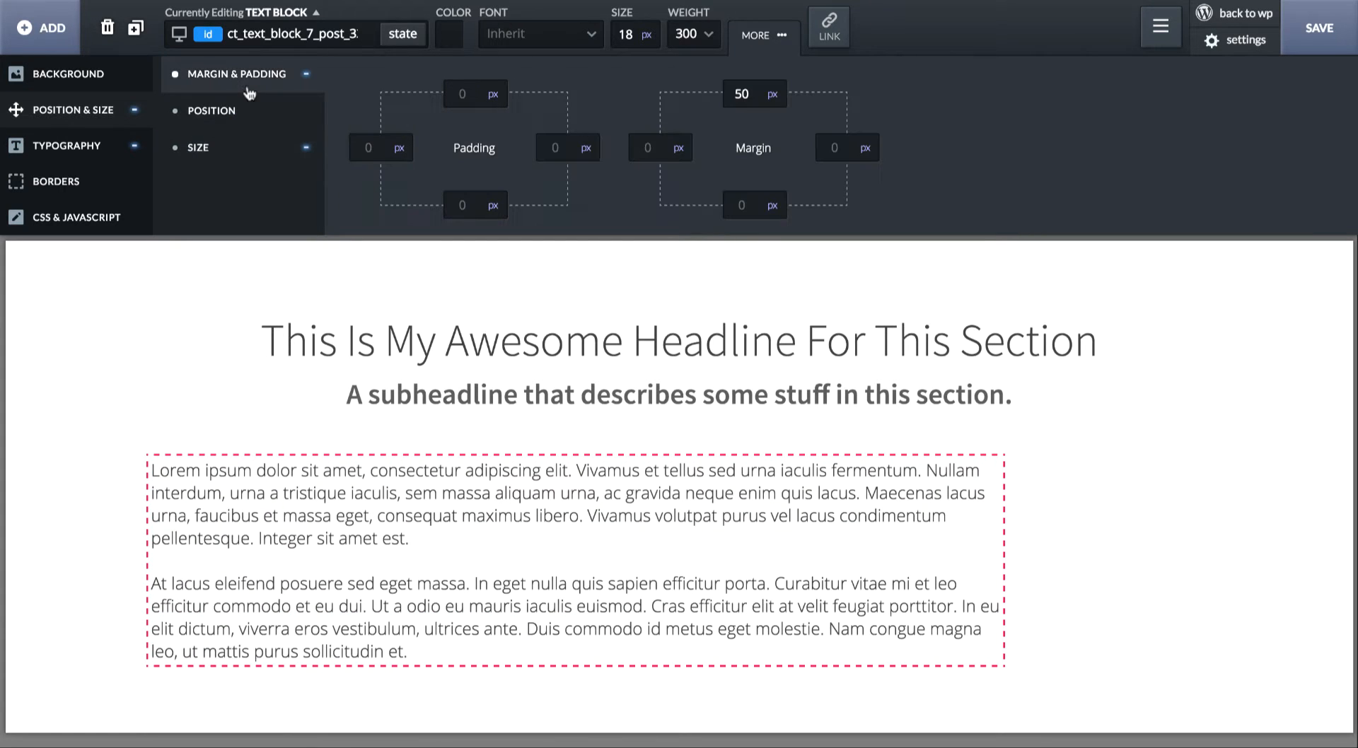
left_click(678, 149)
left_click(700, 215)
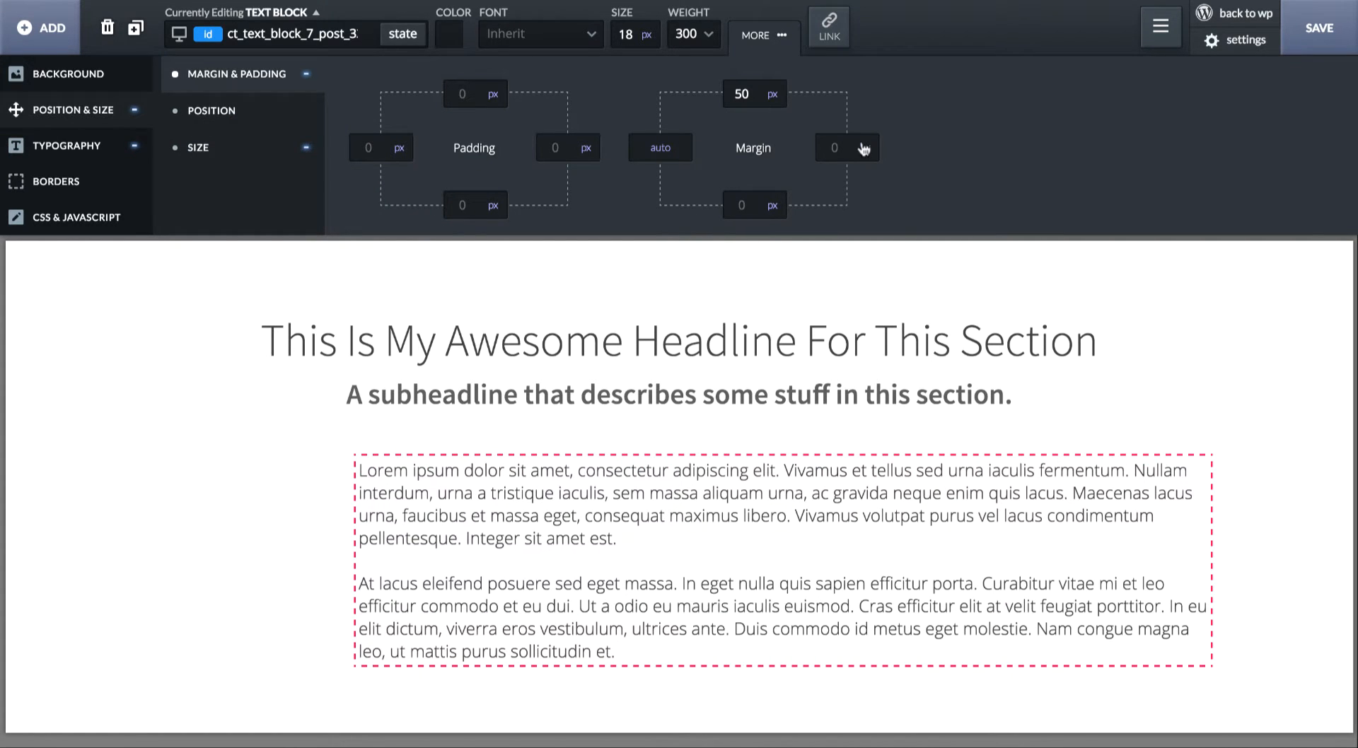
left_click(865, 147)
left_click(869, 214)
left_click(878, 301)
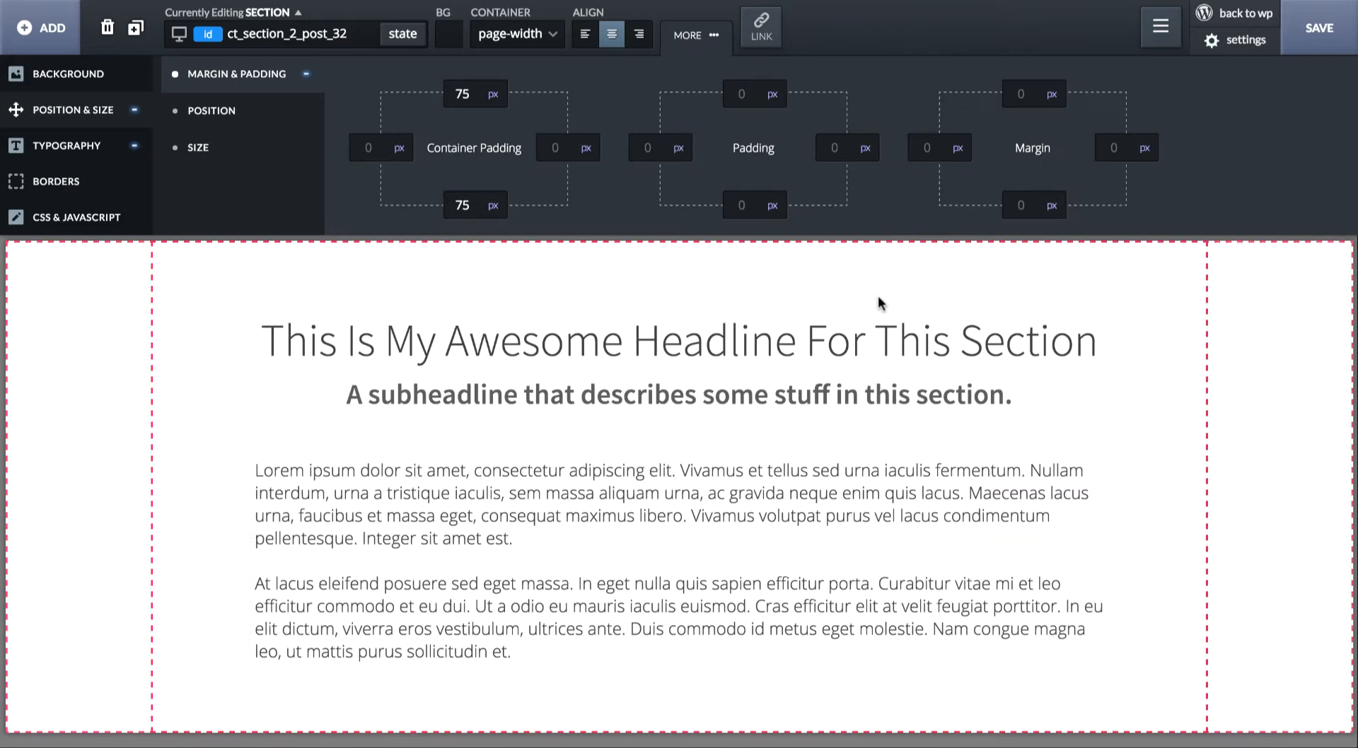
- Add an image element to the section and upload screenshots-min.png as its source
left_click(721, 39)
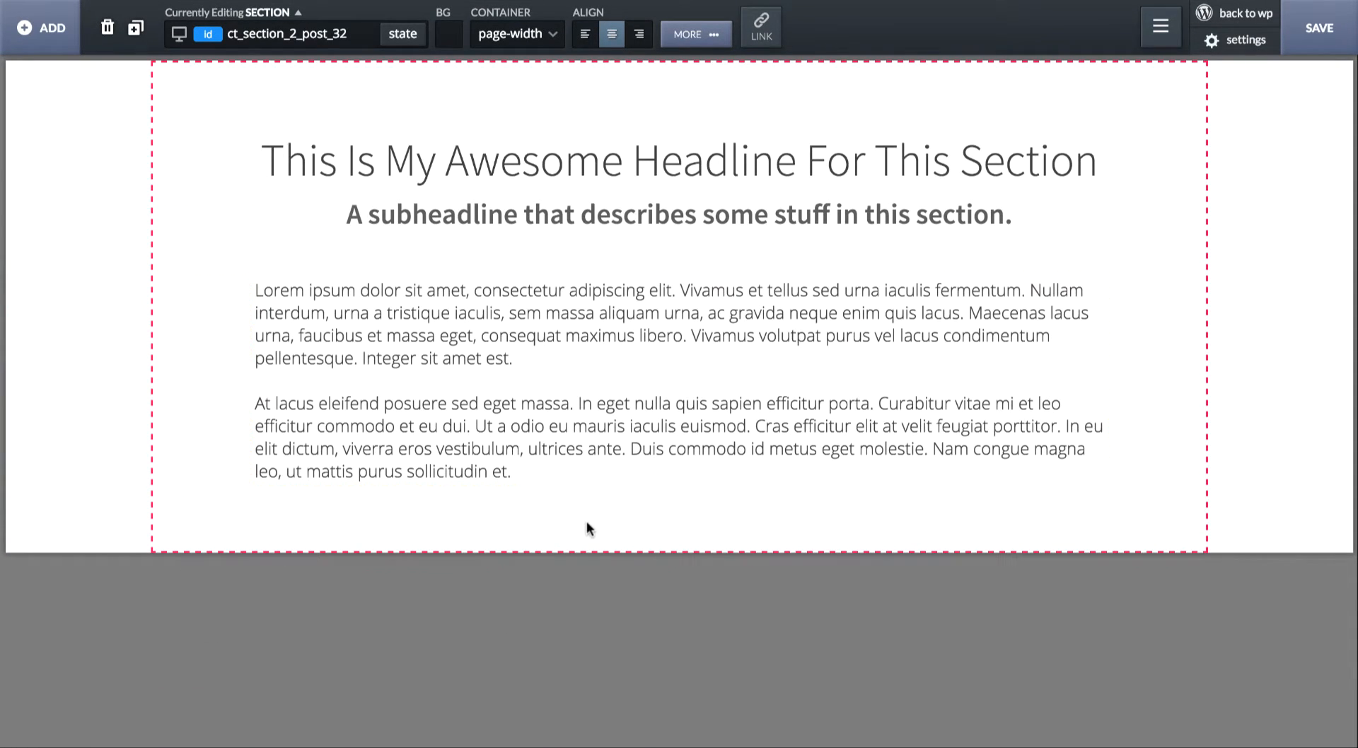
left_click(38, 29)
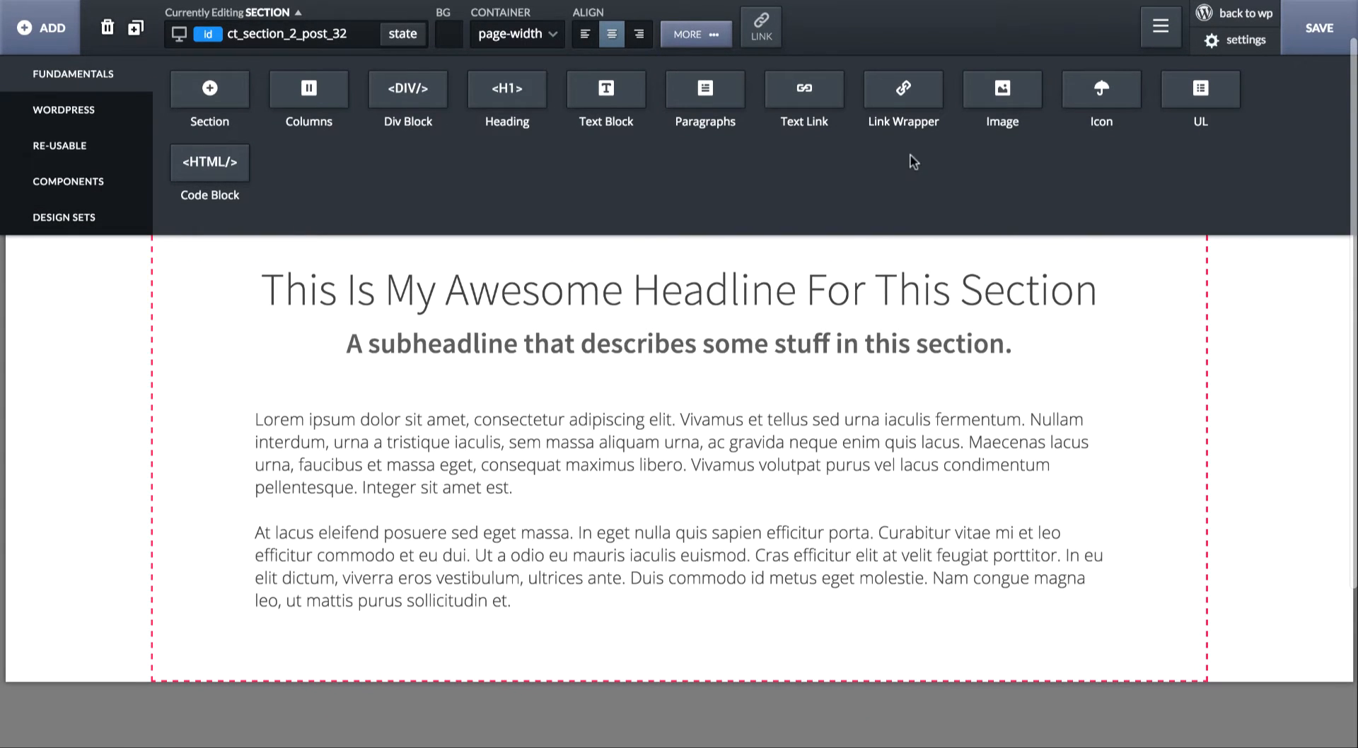
left_click(986, 91)
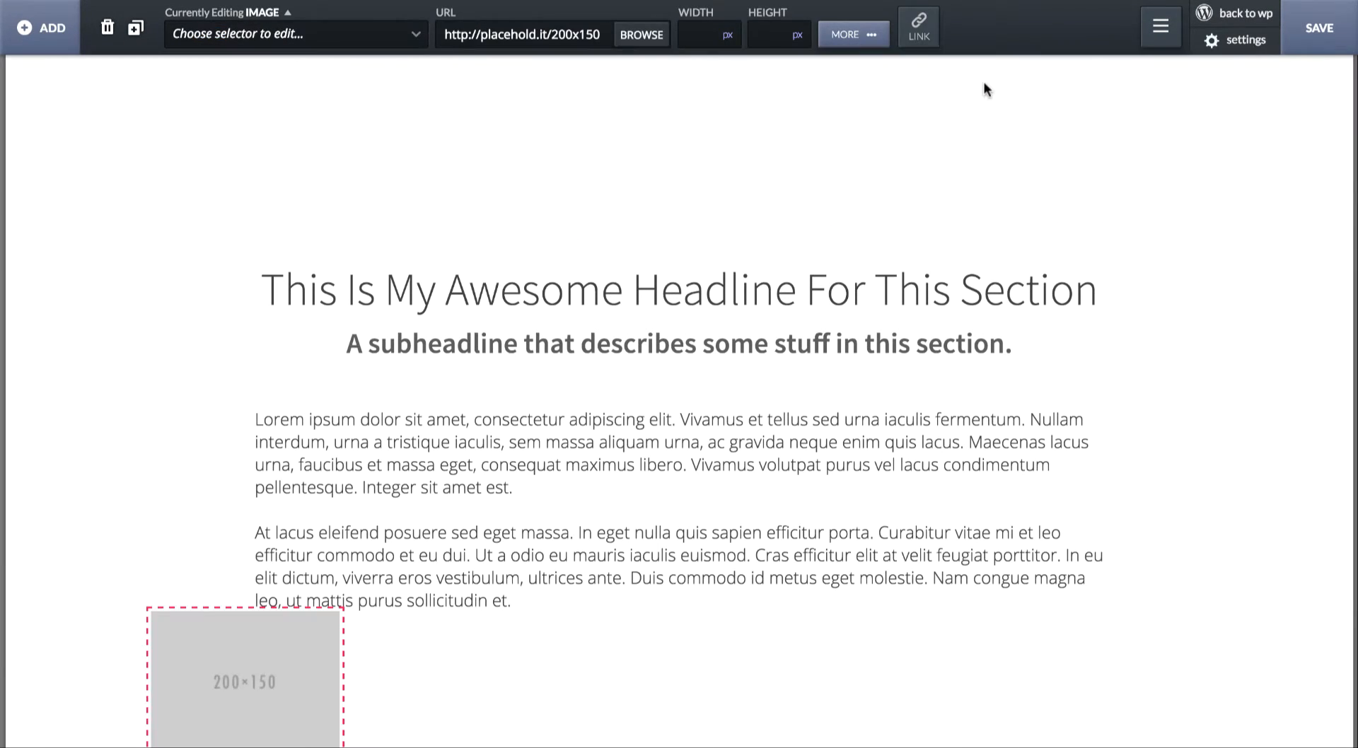
left_click(642, 35)
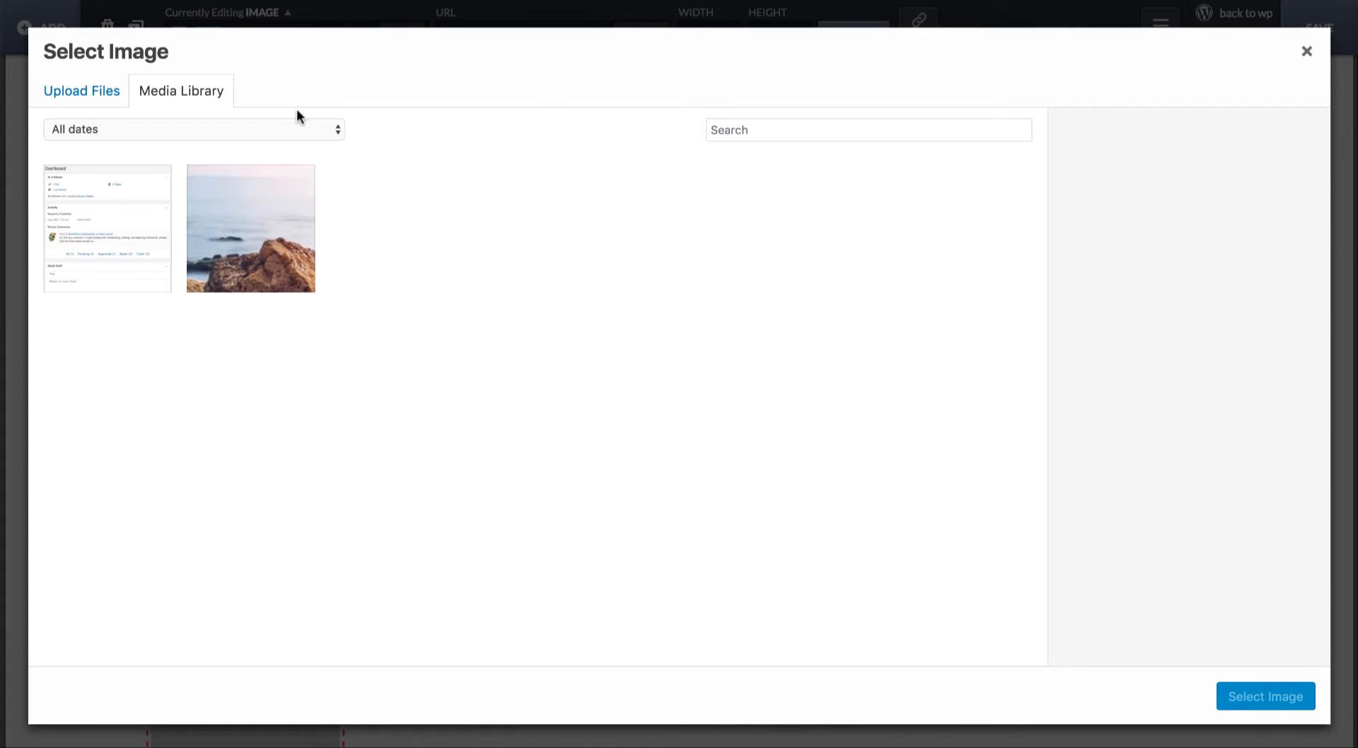
left_click(88, 92)
left_click(667, 372)
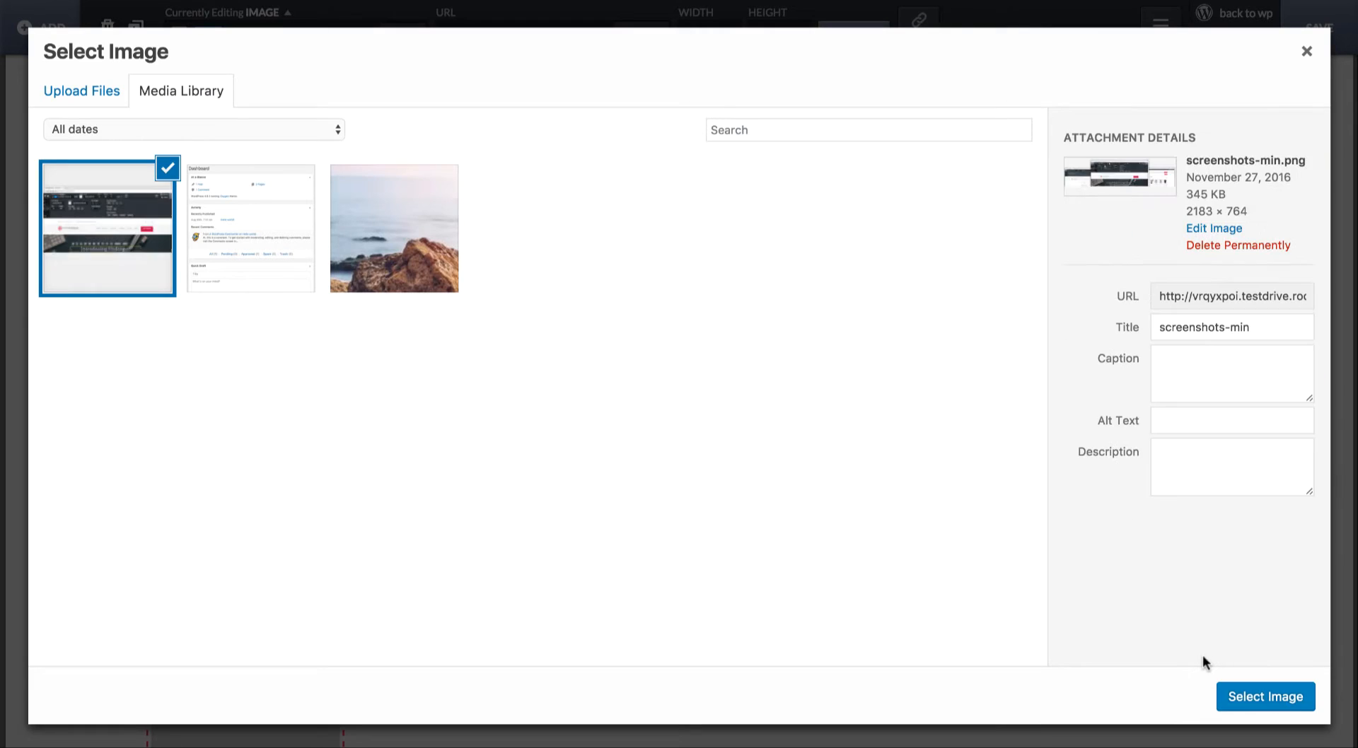
left_click(1246, 695)
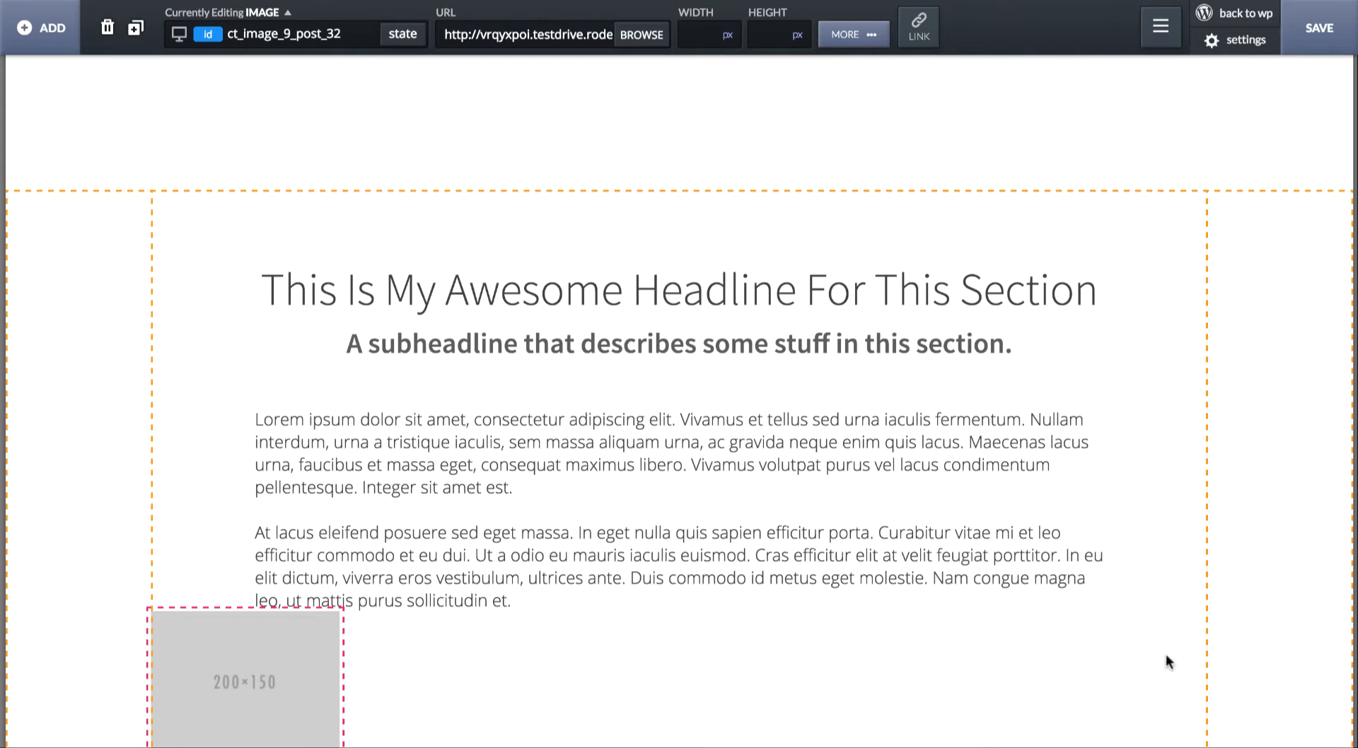
- Set the screenshot image's width to 100%
scroll(1168, 661, "down", 6)
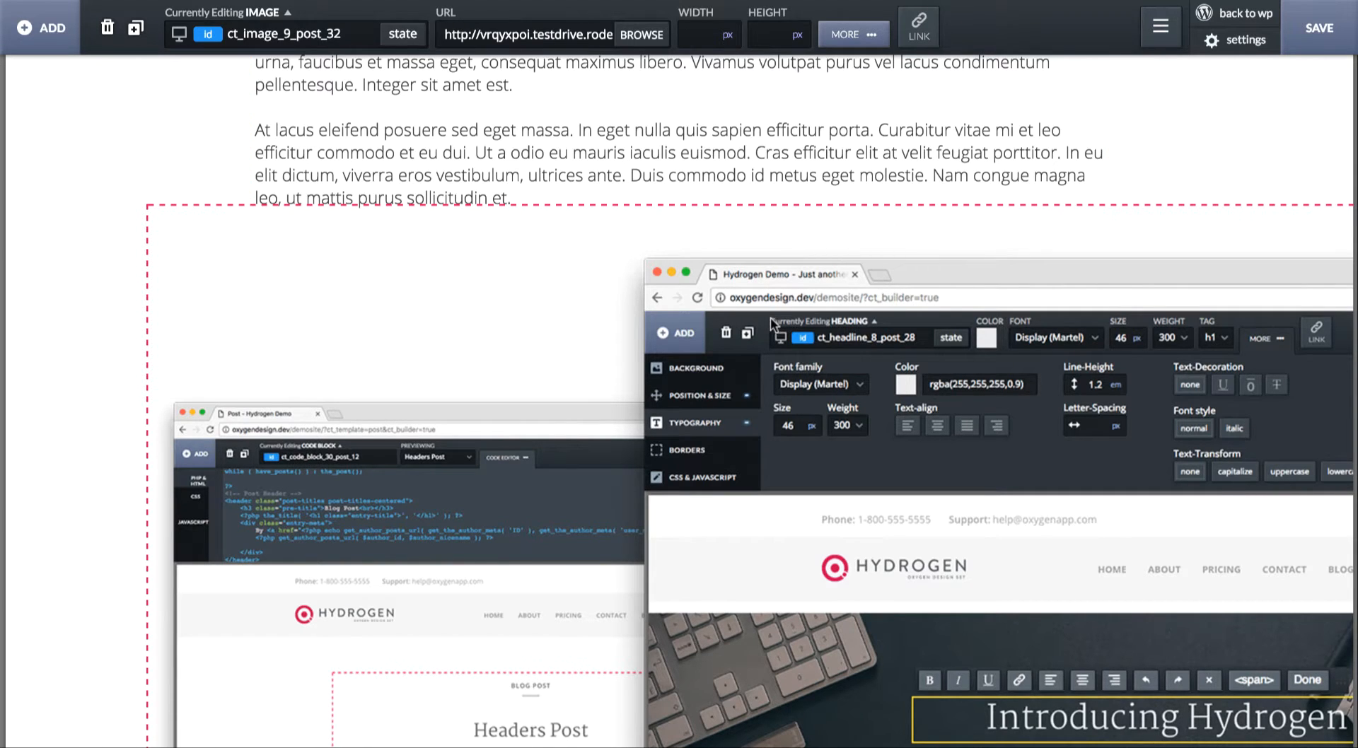
left_click(736, 51)
type("100")
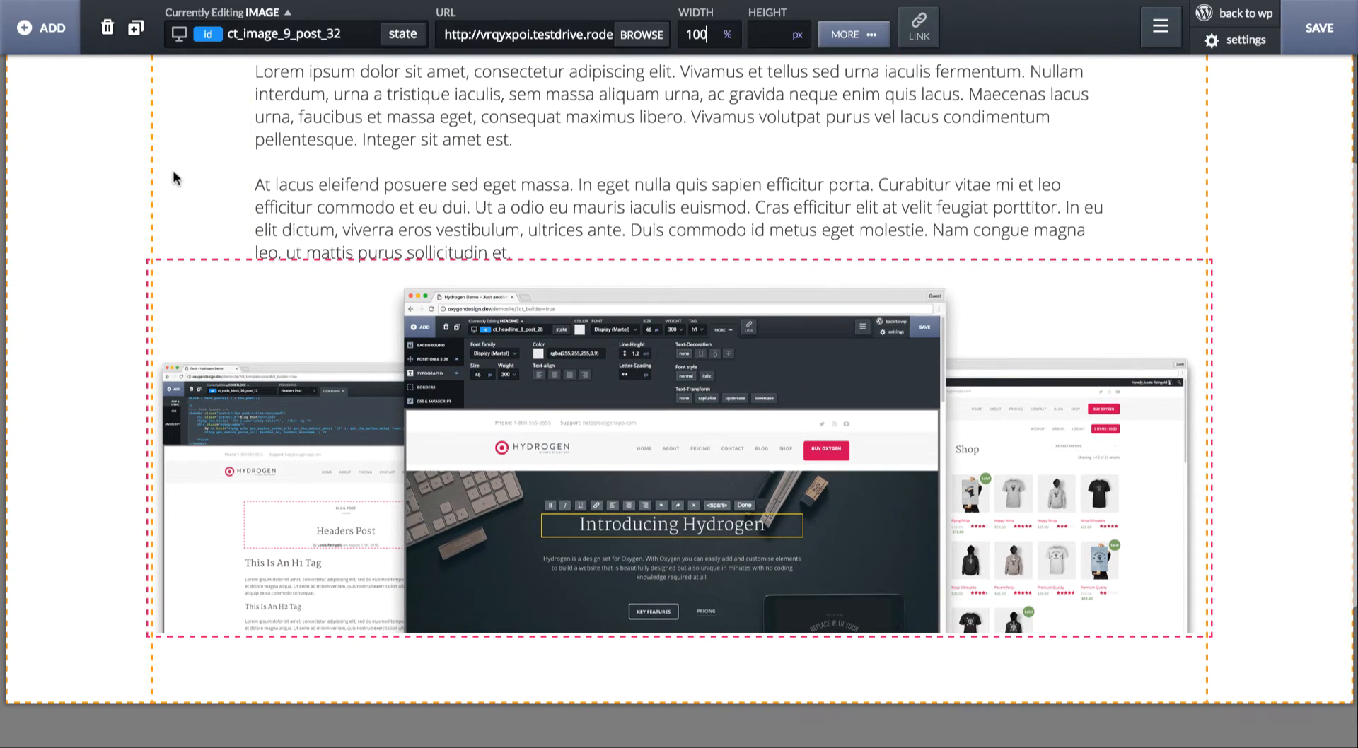
- Set the section's bottom container padding to 0 so the image sits flush with the section's lower edge
left_click(134, 189)
left_click(678, 35)
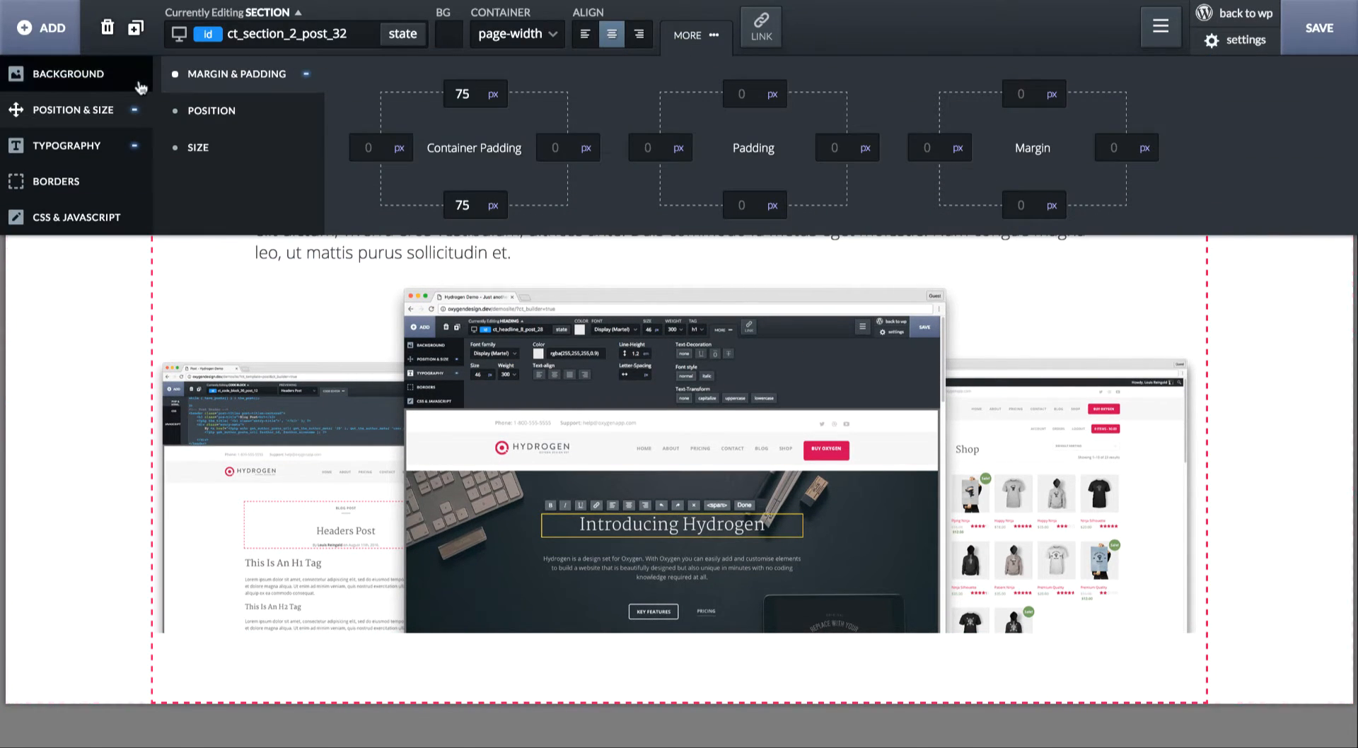
double_click(454, 207)
type("0")
- Set the image's top margin to 75 px
left_click(643, 508)
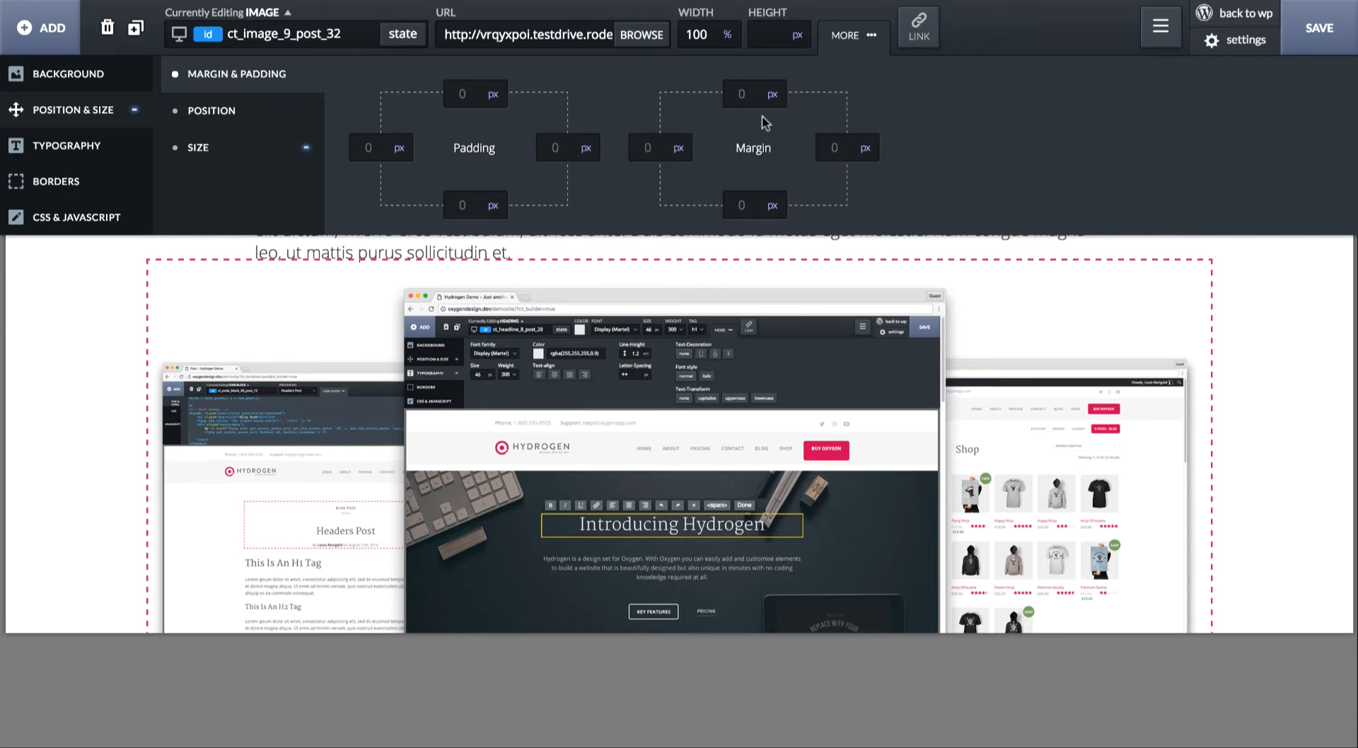
double_click(755, 95)
type("50")
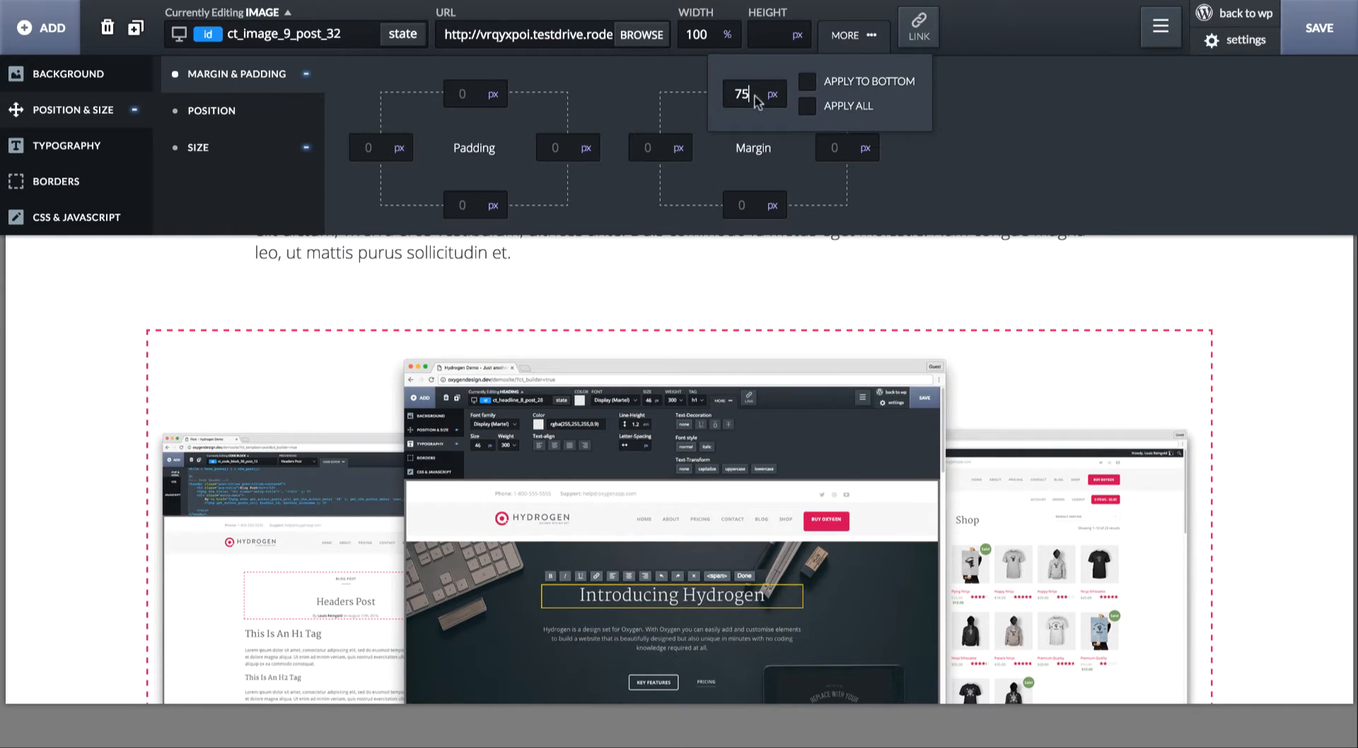
left_click(753, 261)
left_click(777, 44)
- Delete the text block and the screenshot image, keeping only the headline and subheadline in the section
left_click(1288, 291)
scroll(1288, 291, "up", 3)
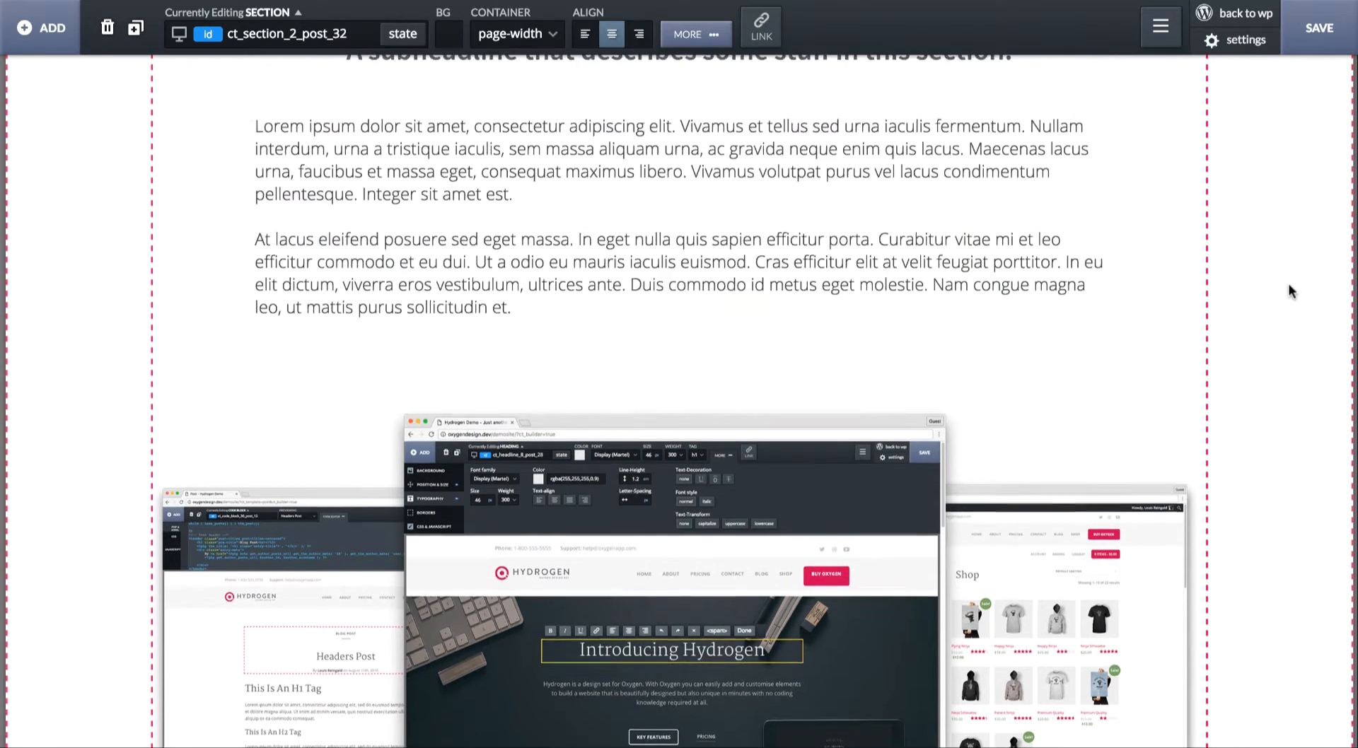
scroll(931, 479, "down", 5)
scroll(931, 478, "up", 5)
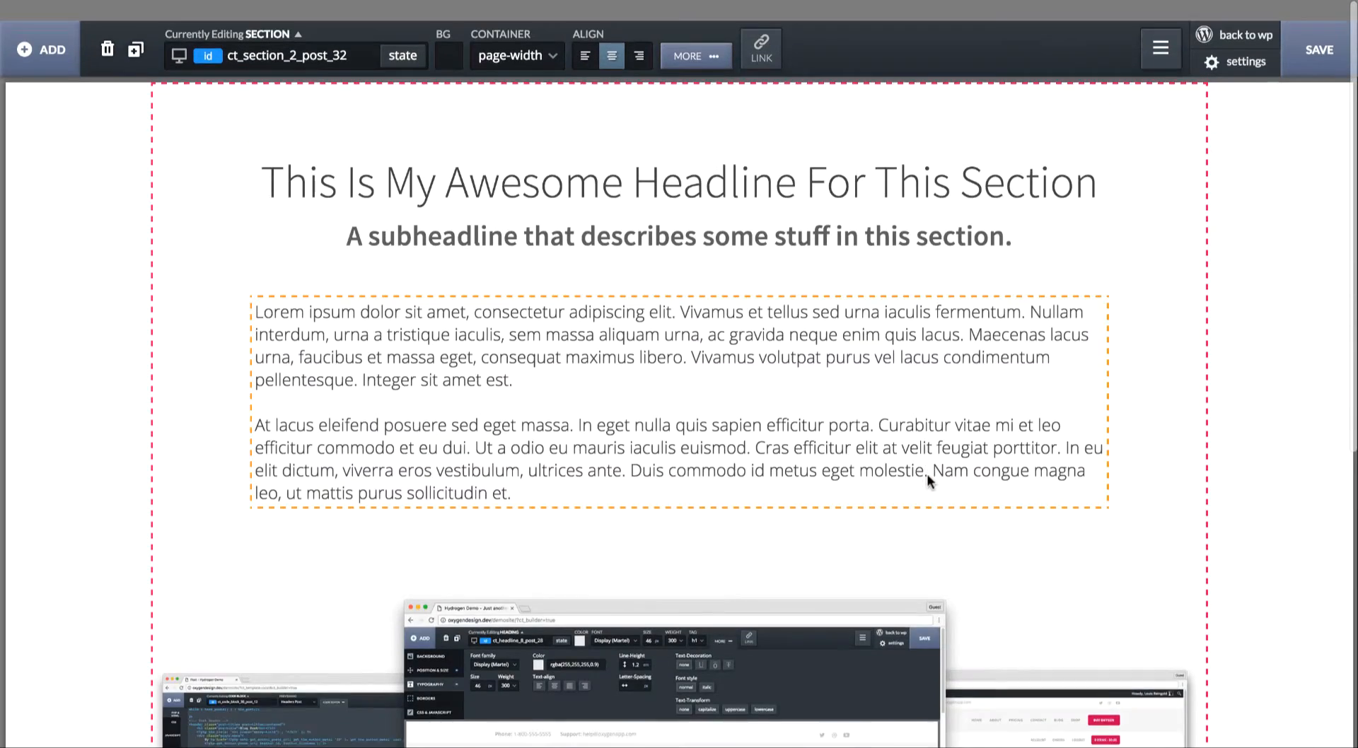
left_click(725, 389)
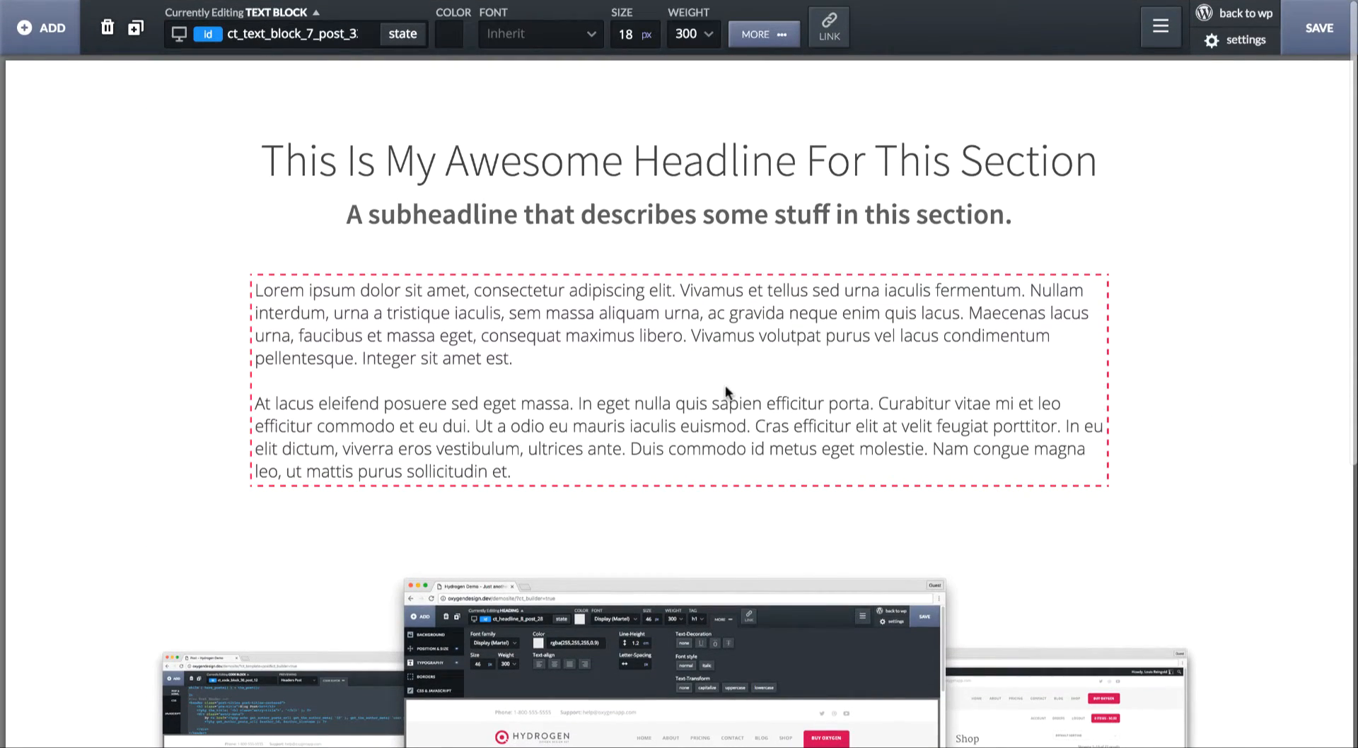
left_click(107, 28)
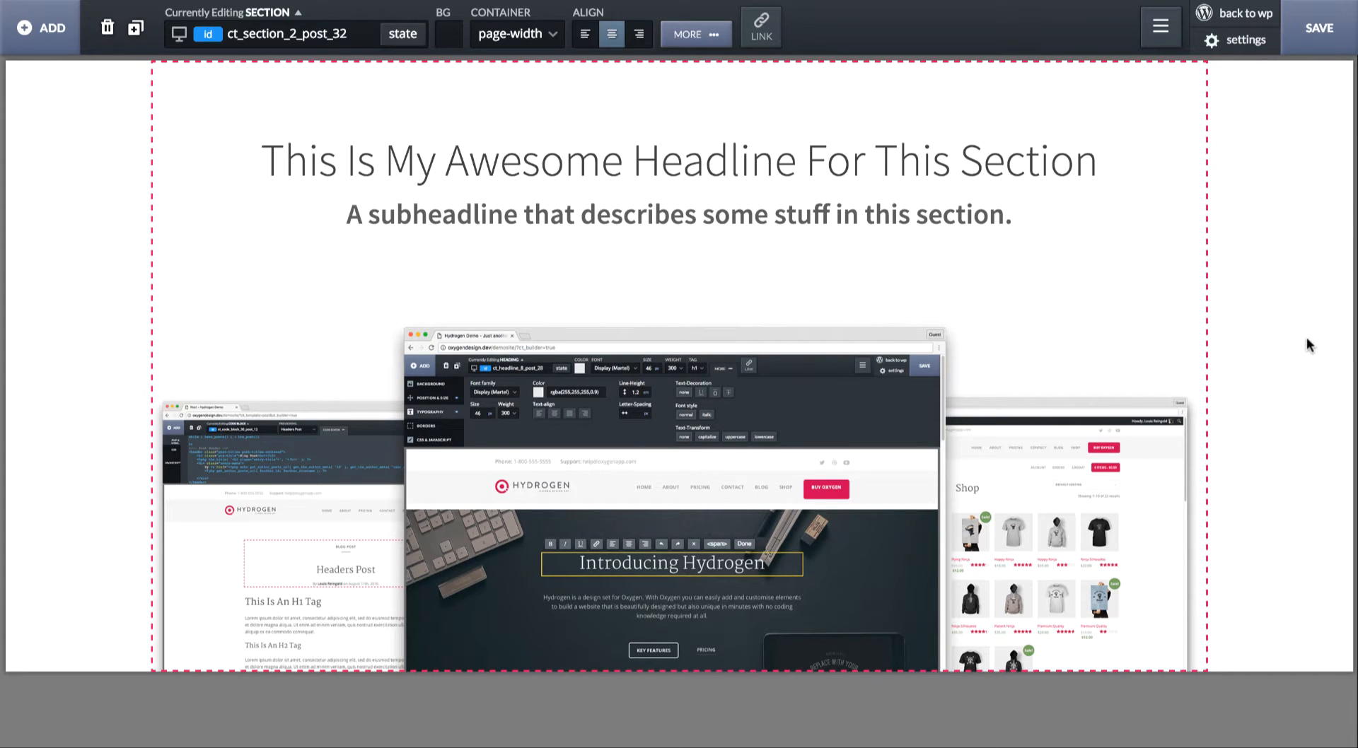
left_click(823, 416)
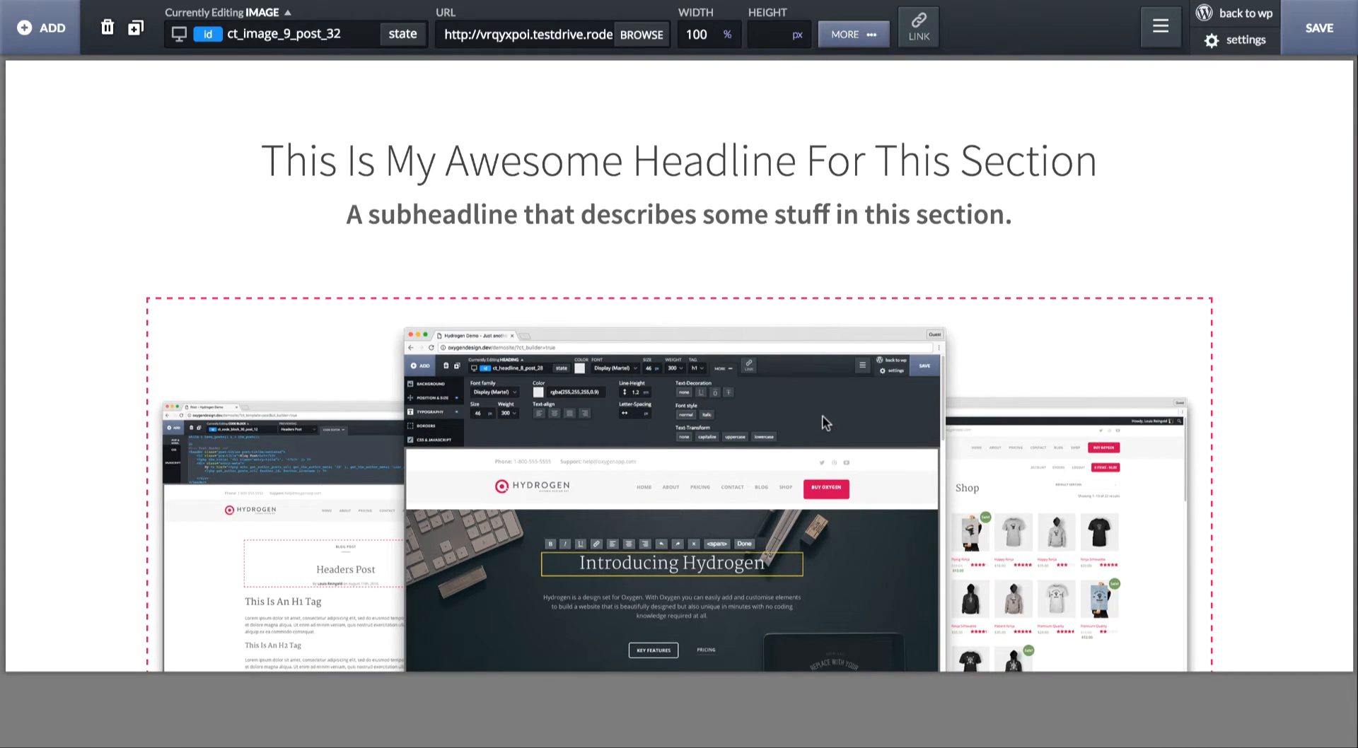
left_click(107, 28)
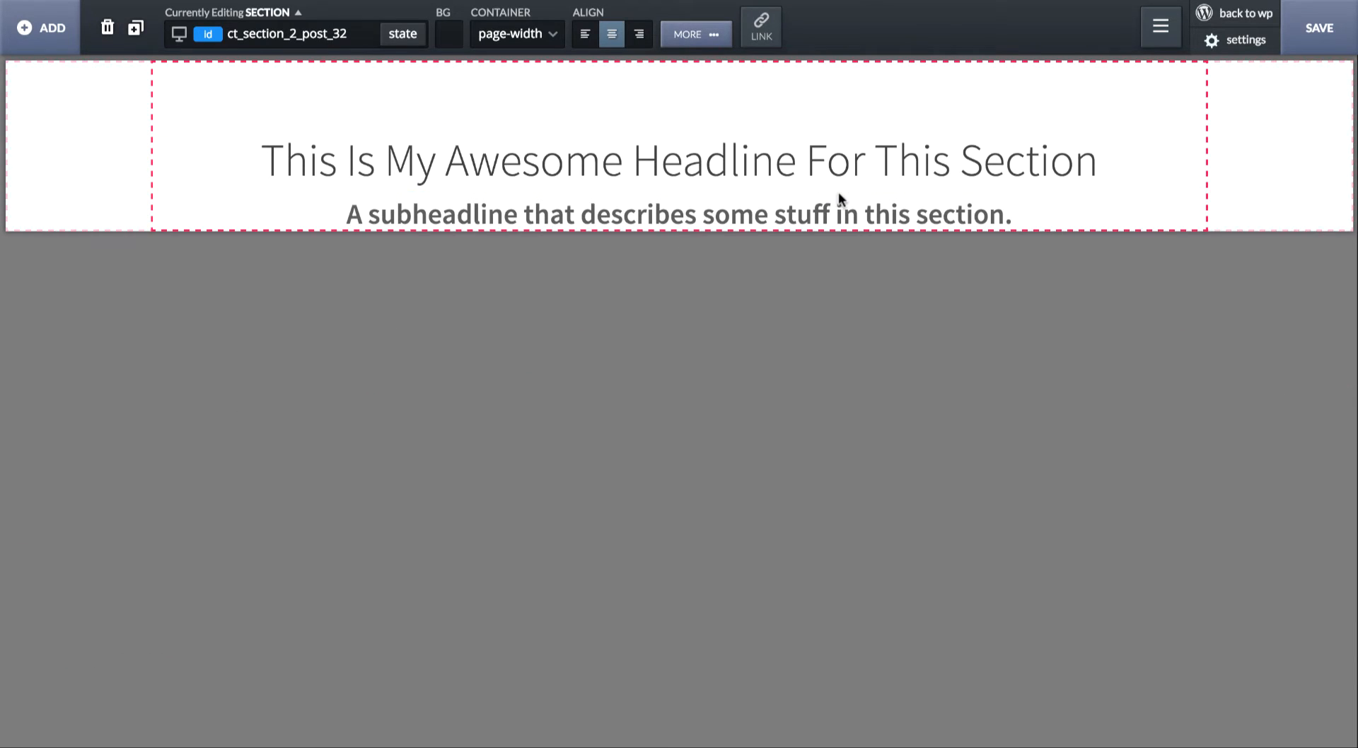
- Set the section's bottom container padding to 75 px
left_click(699, 40)
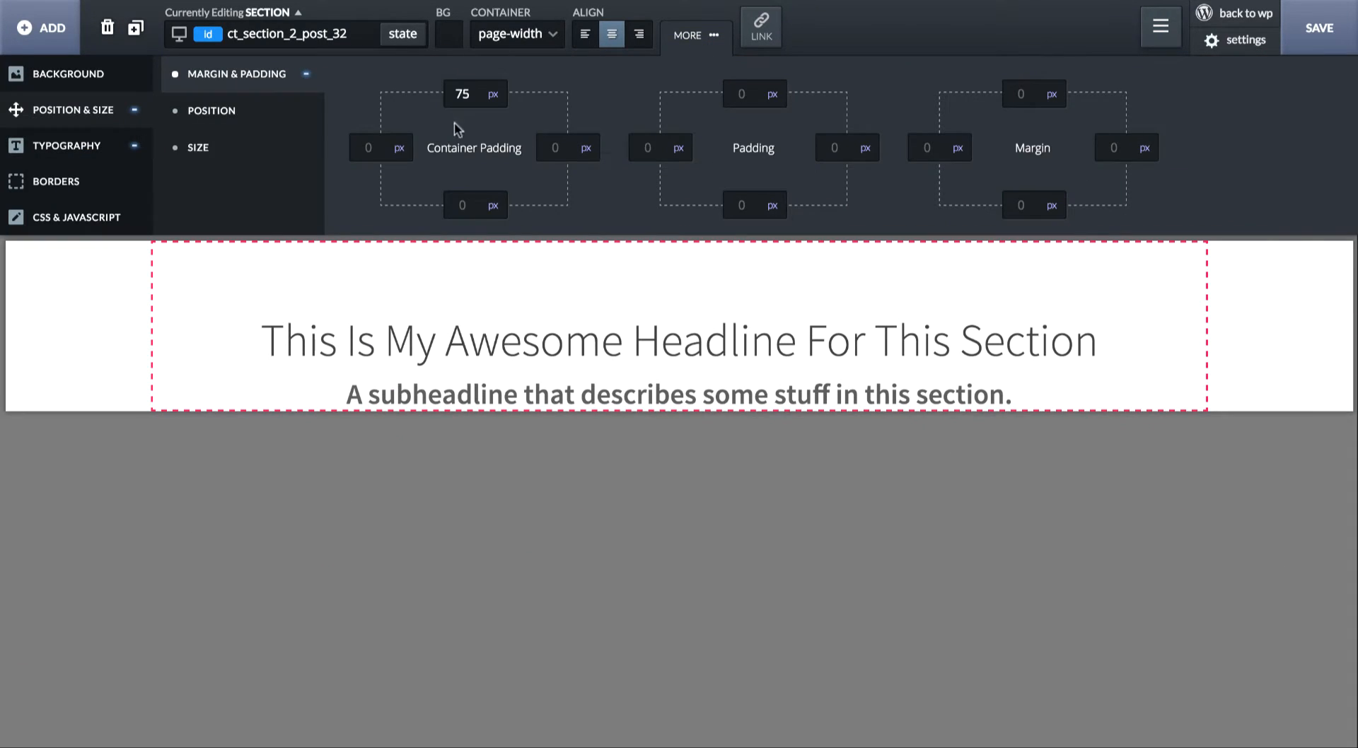
left_click(464, 203)
type("75")
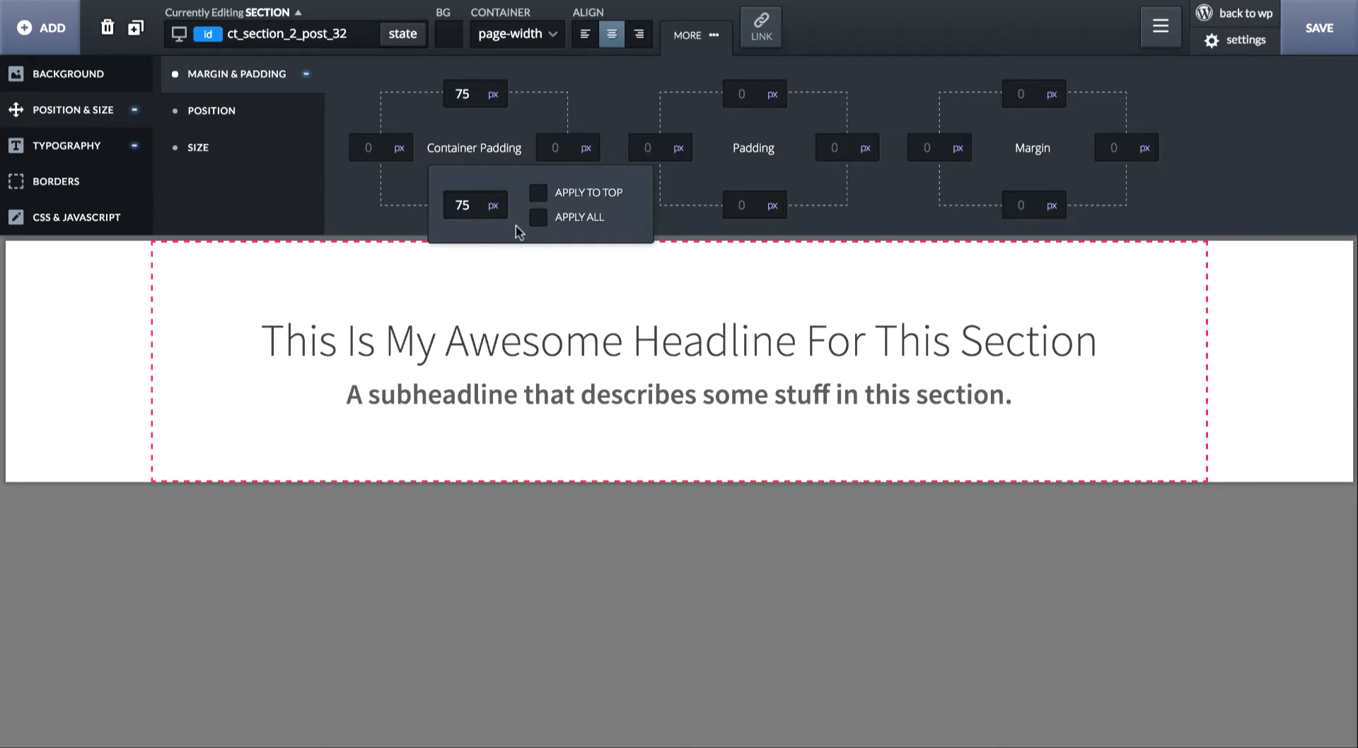
left_click(546, 439)
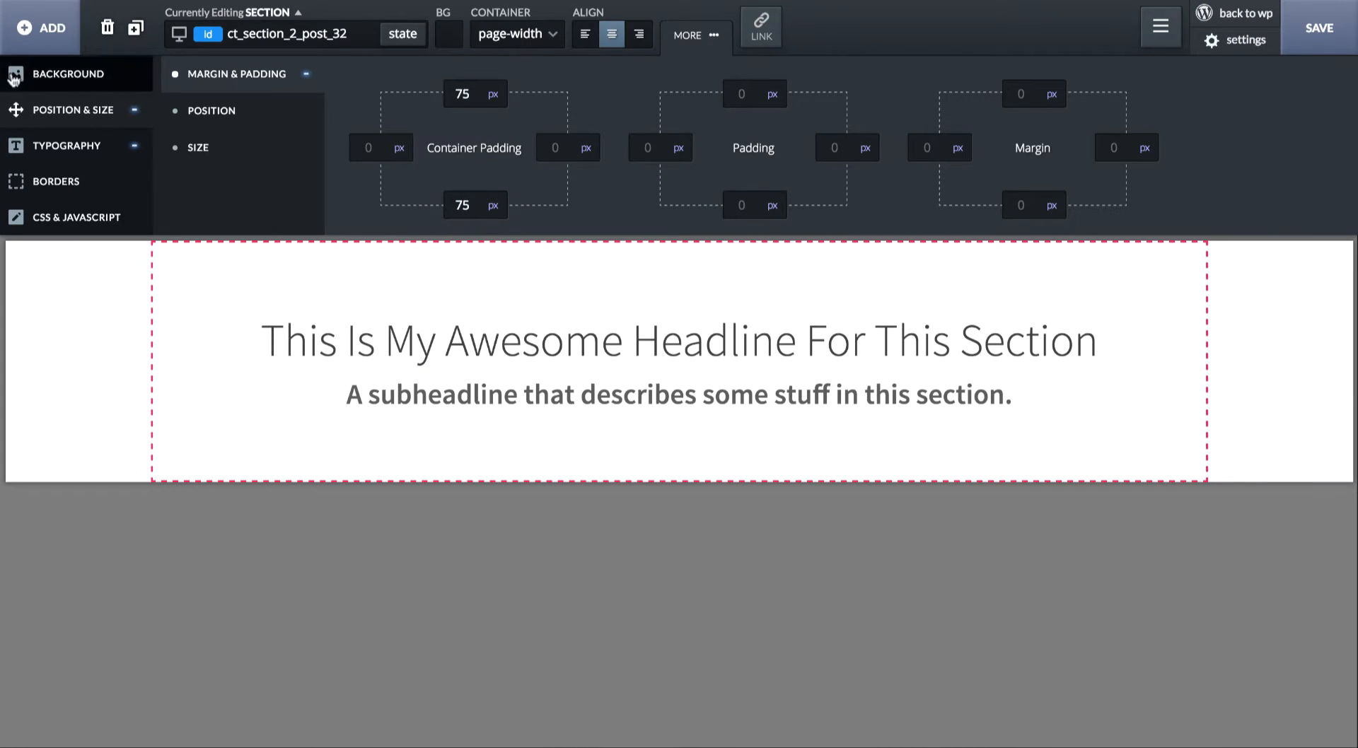
- Add a second section below the headline section and set its height to 200 px
left_click(34, 29)
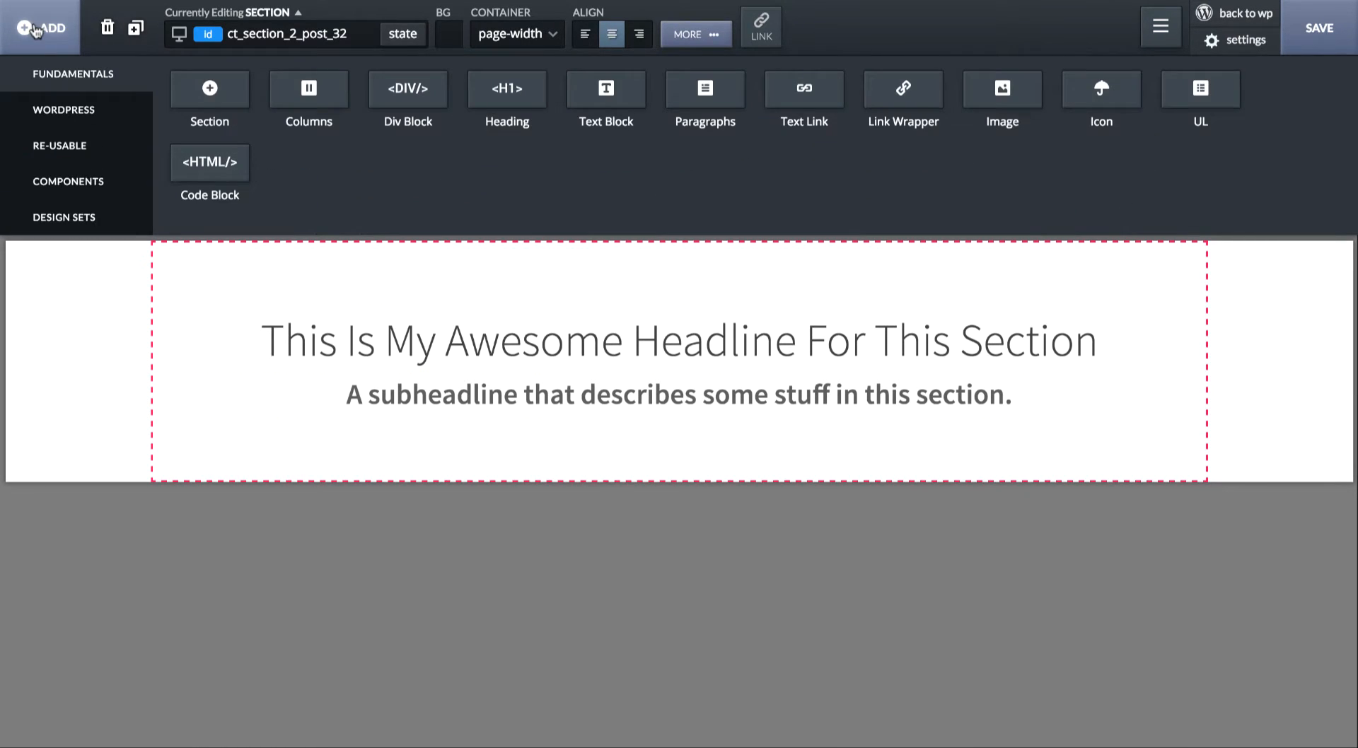
left_click(194, 92)
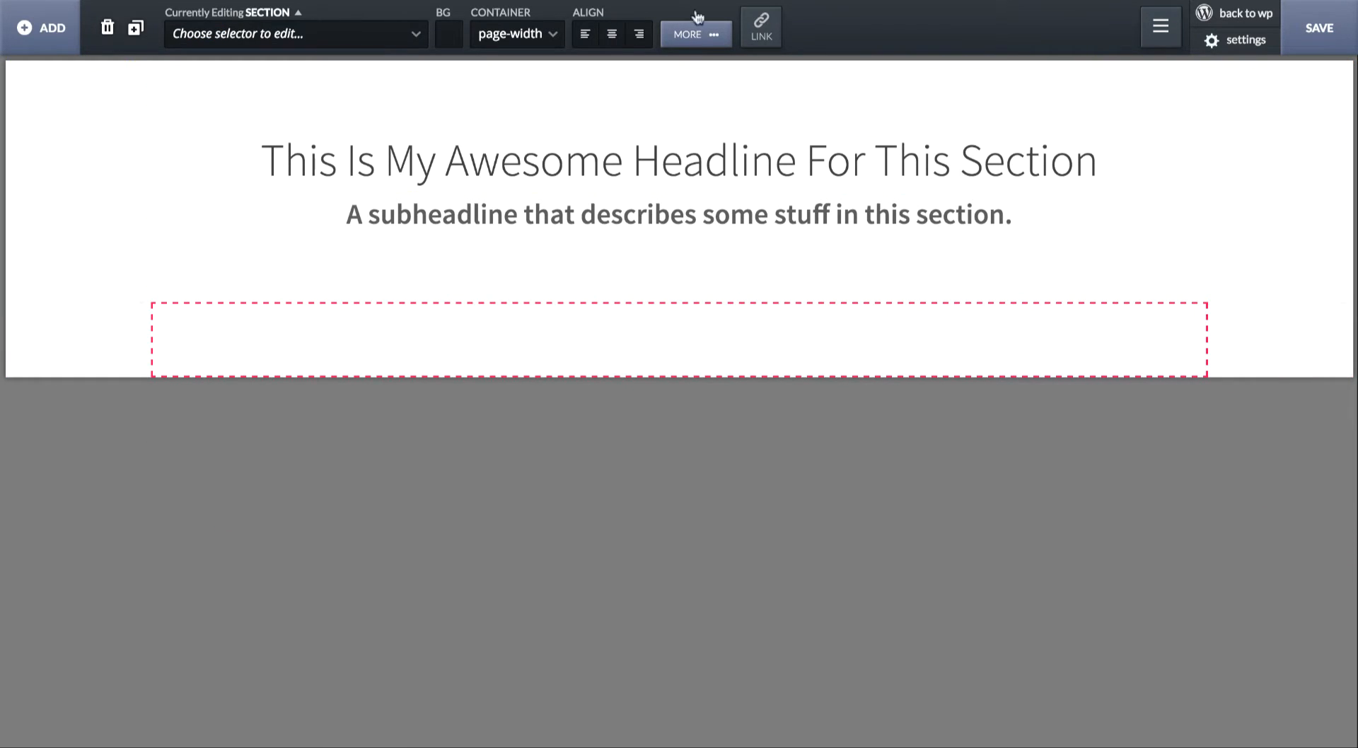
left_click(697, 35)
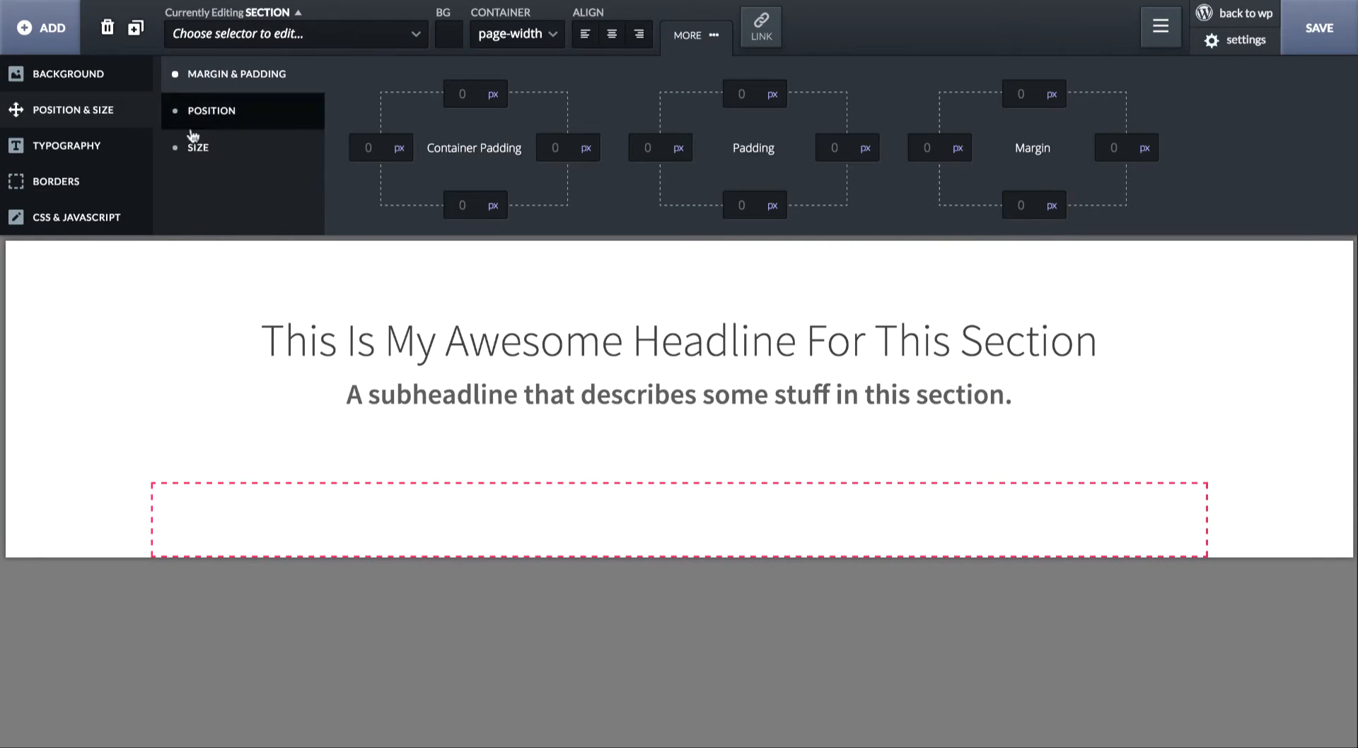
left_click(243, 115)
left_click(307, 146)
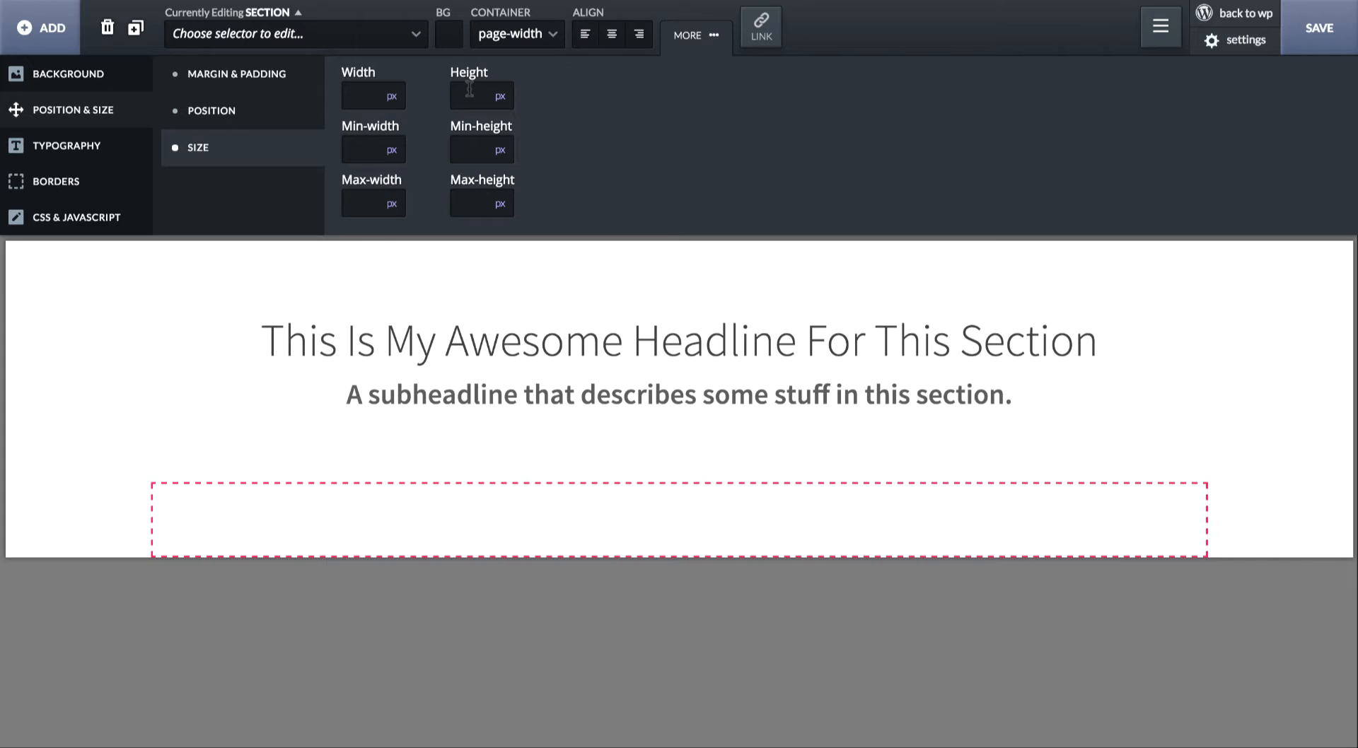
type("200")
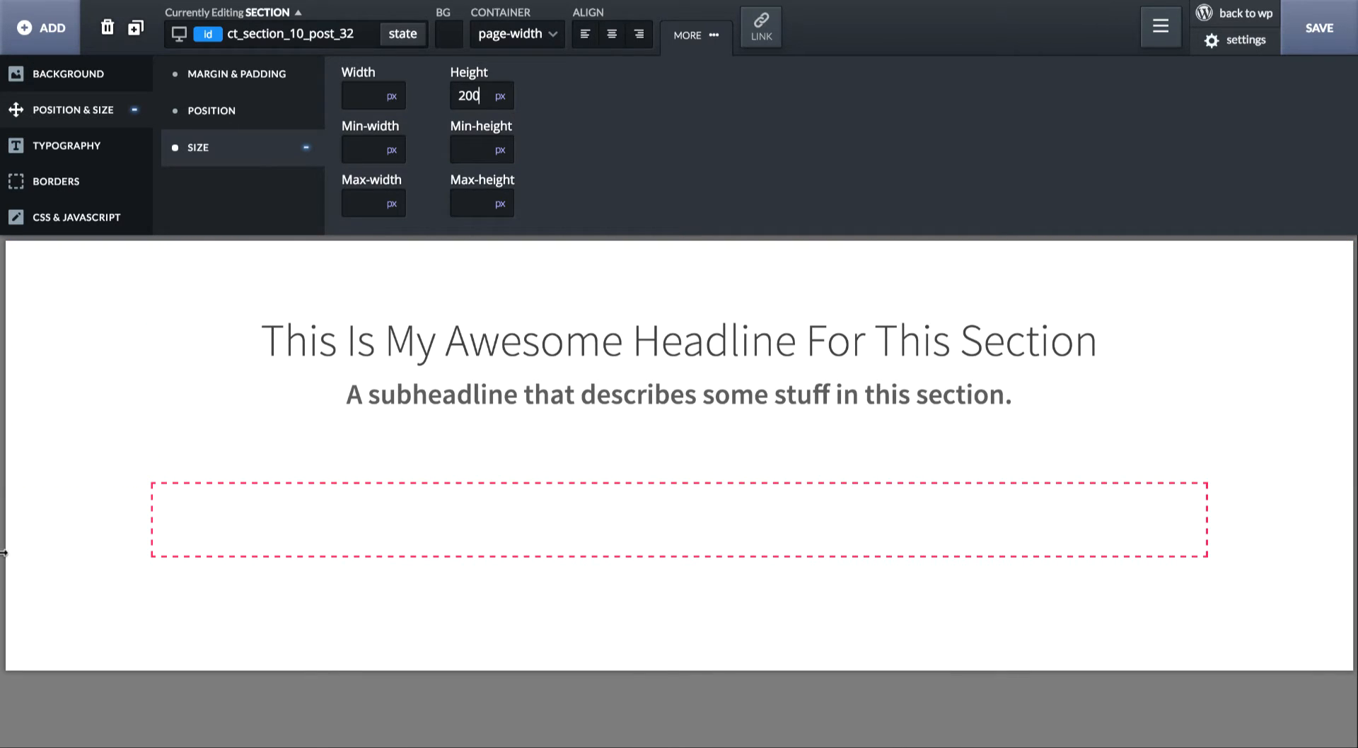
- Give the headline section a solid blue background, rgba(43,167,255,1.0)
left_click(40, 424)
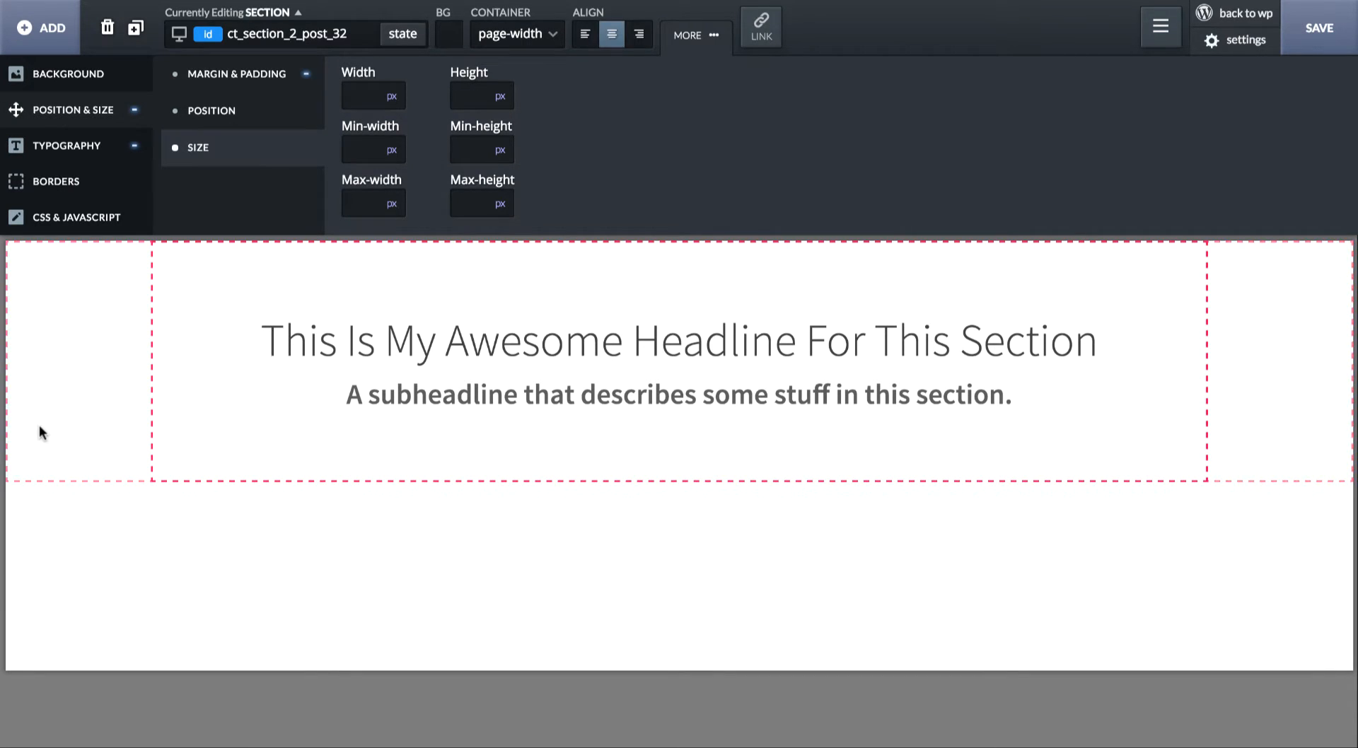
left_click(88, 76)
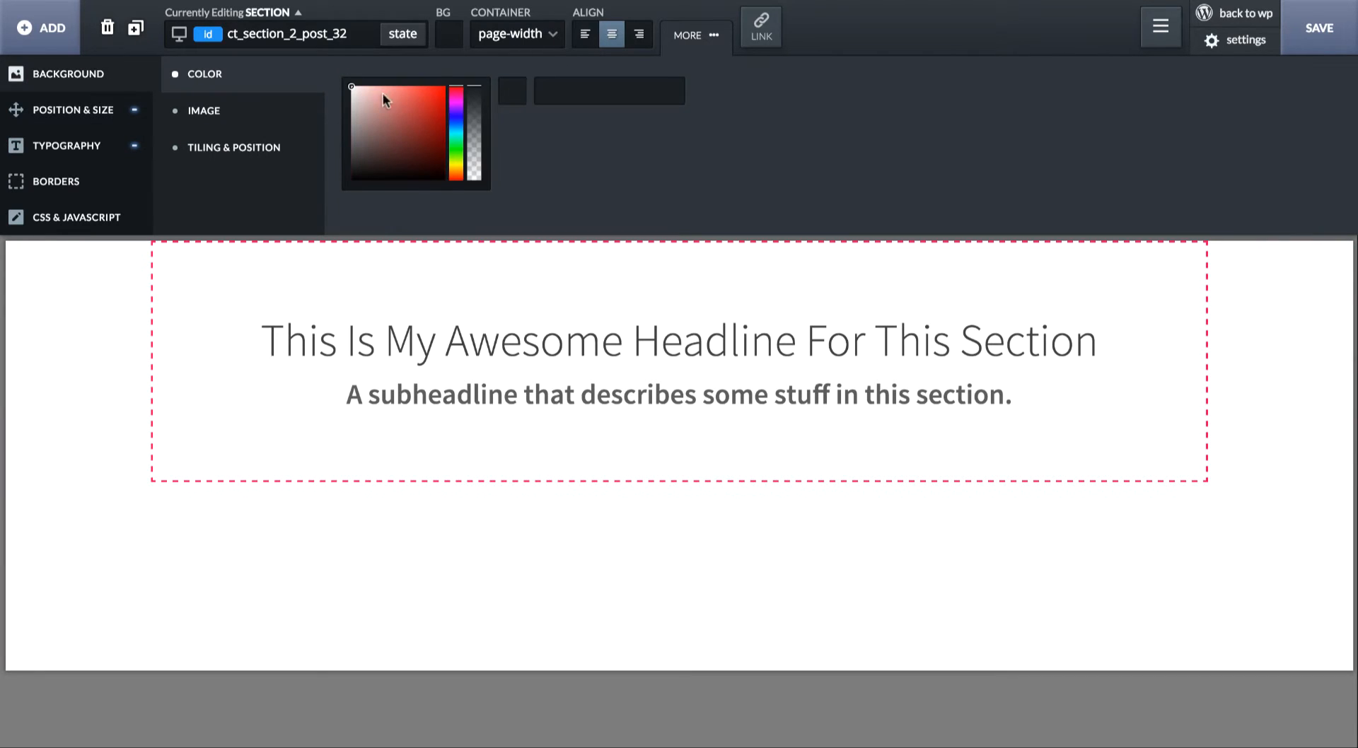
left_click(458, 125)
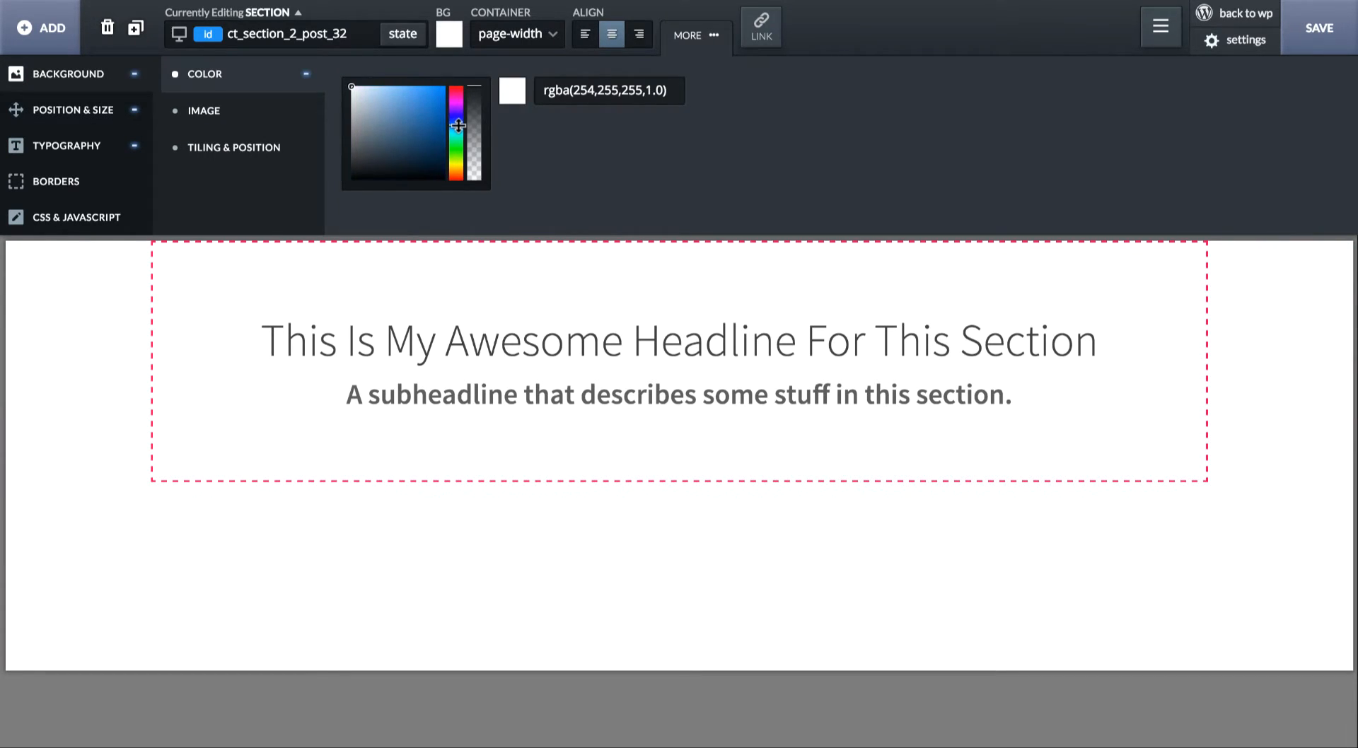
left_click_drag(423, 98, 429, 85)
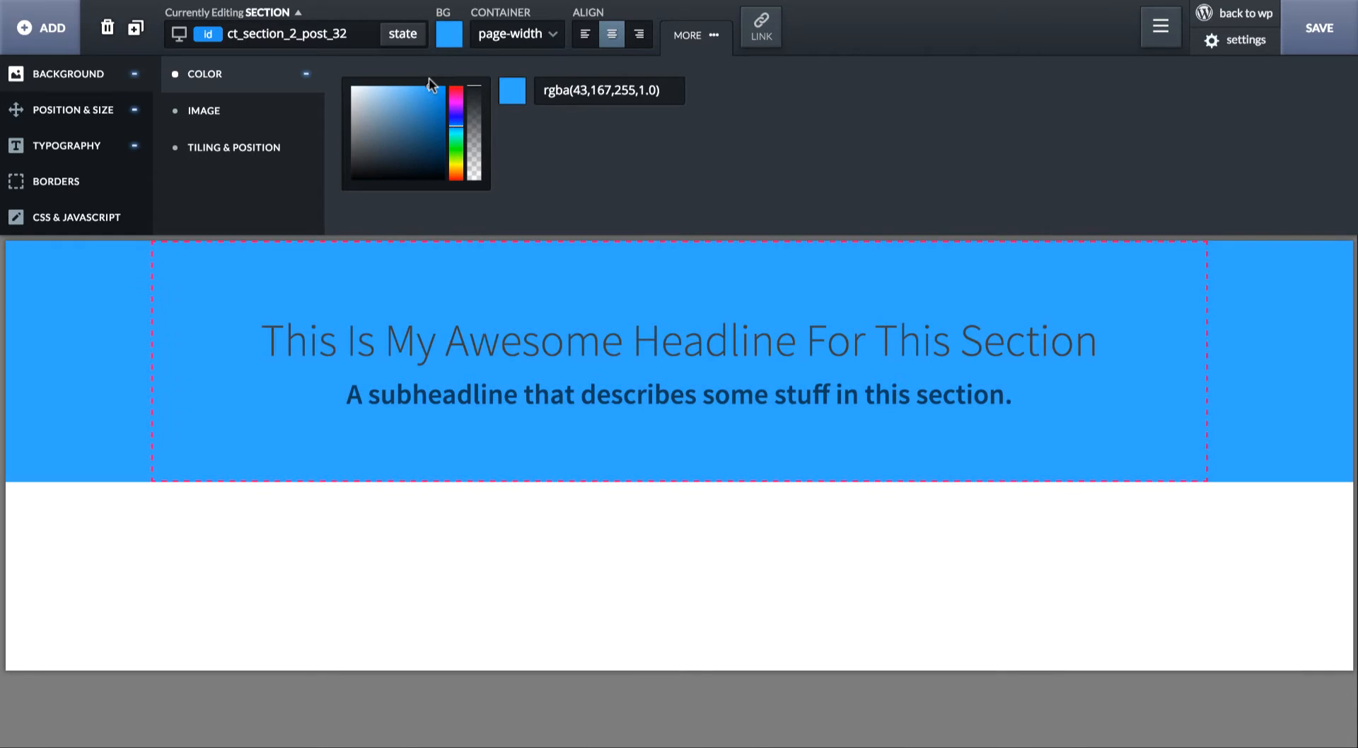
- Change the H1 headline's text color to white, rgba(255,255,255,1.0)
left_click(474, 313)
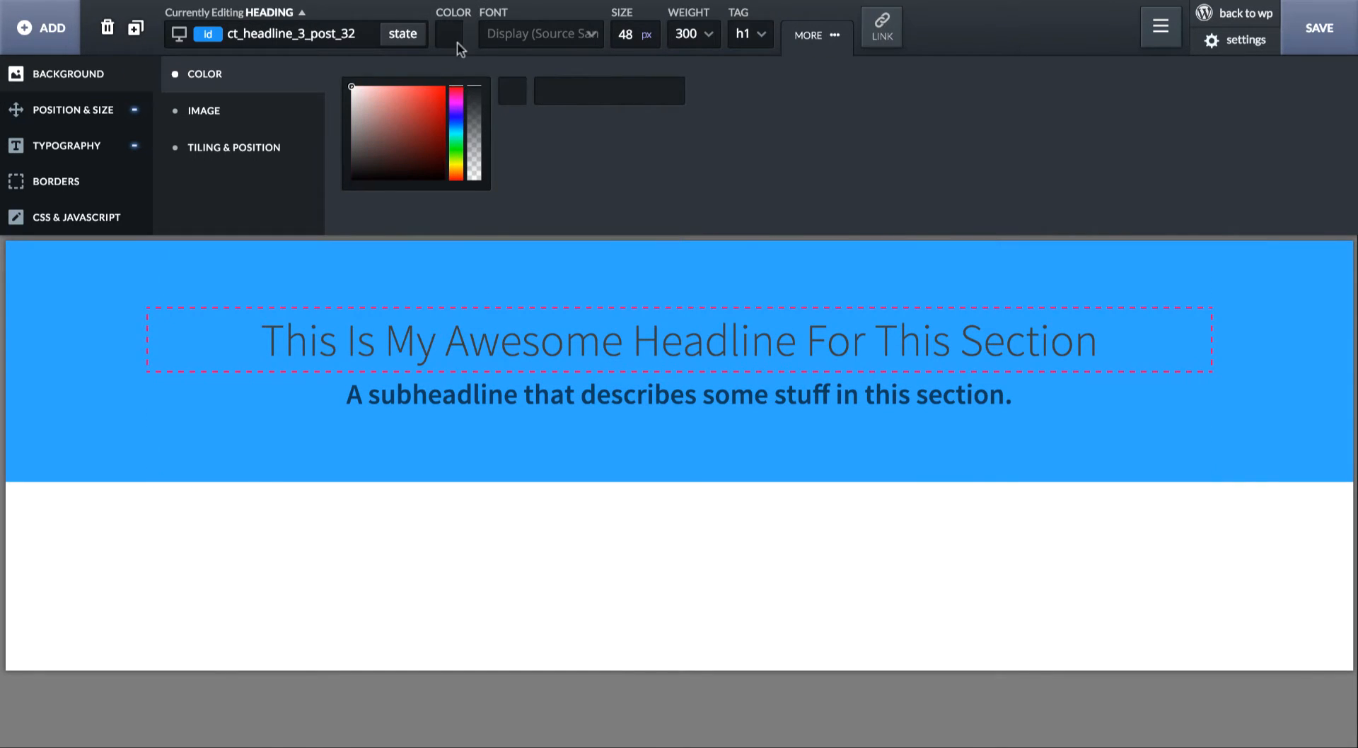
left_click(449, 33)
left_click_drag(467, 124, 446, 91)
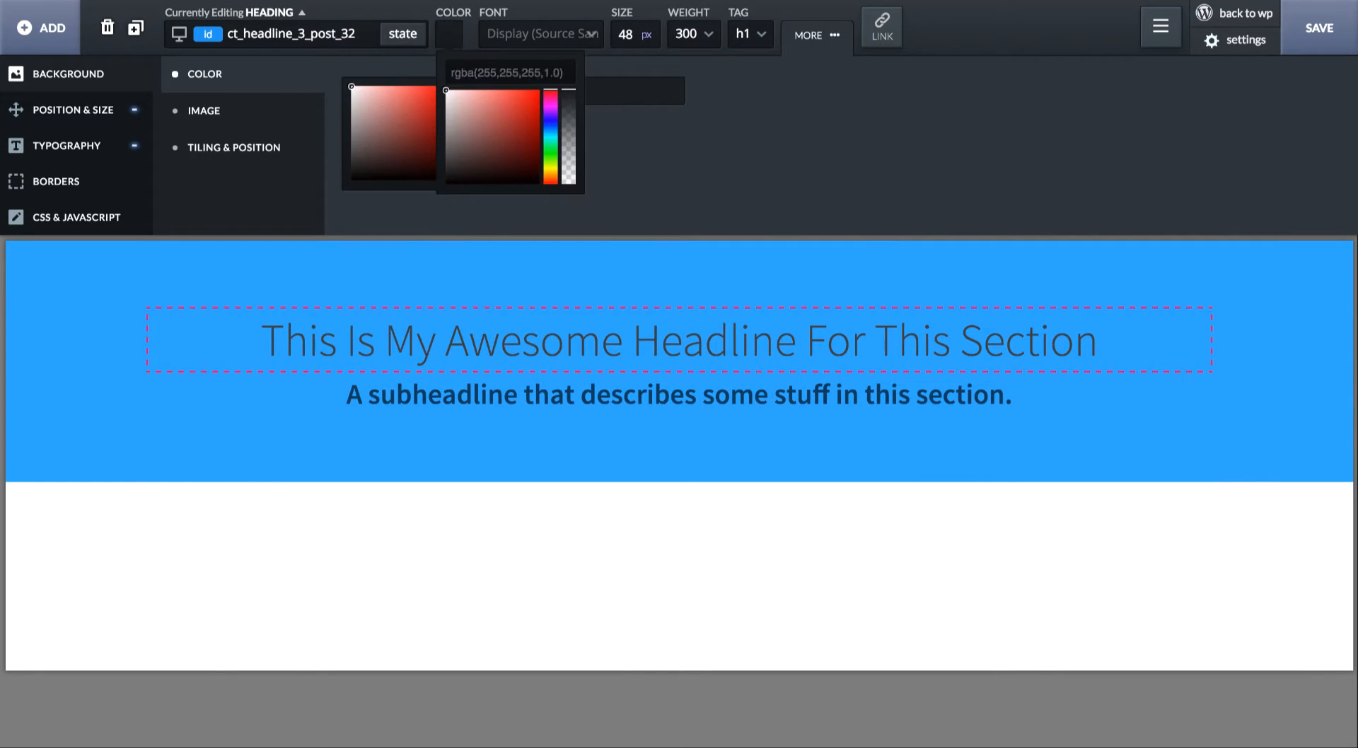
- Change the subheadline's text color to slightly transparent white, raising its opacity above 0.64
left_click(506, 395)
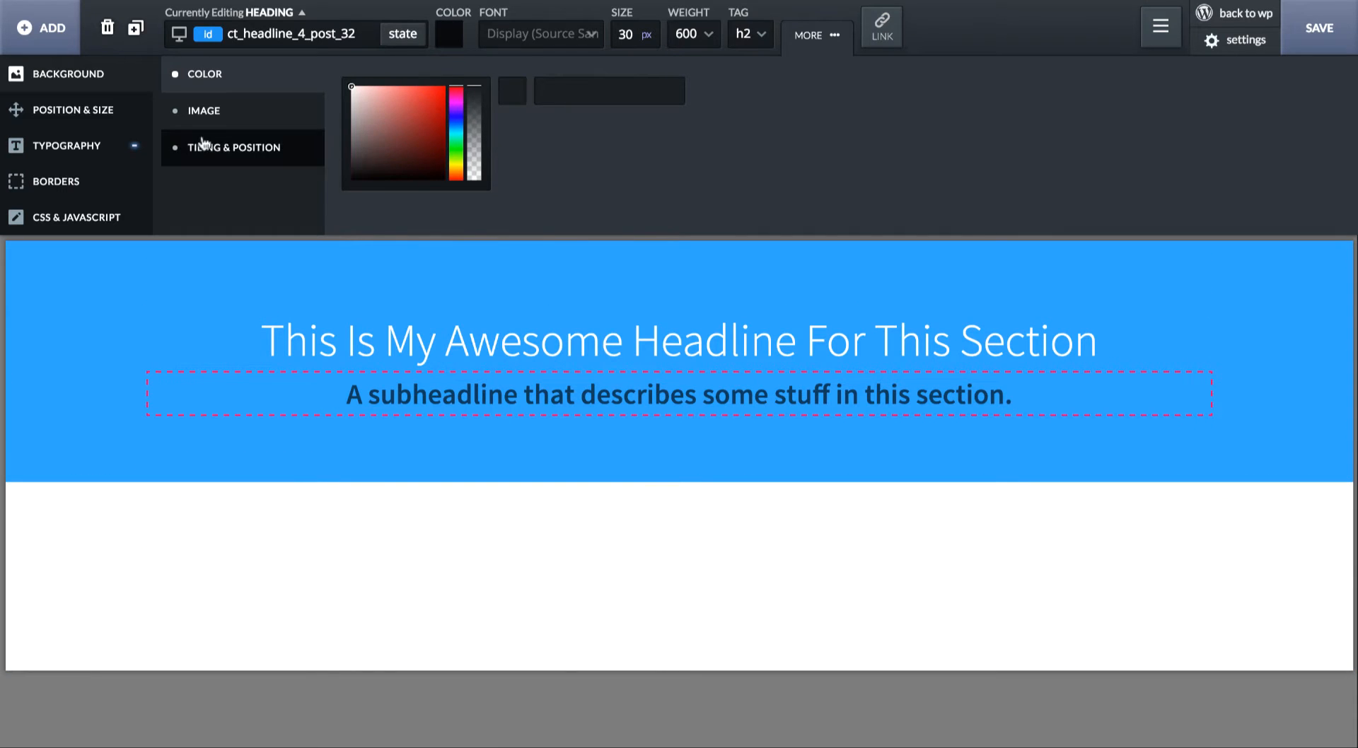
left_click(106, 156)
left_click(341, 94)
left_click_drag(397, 206, 188, 57)
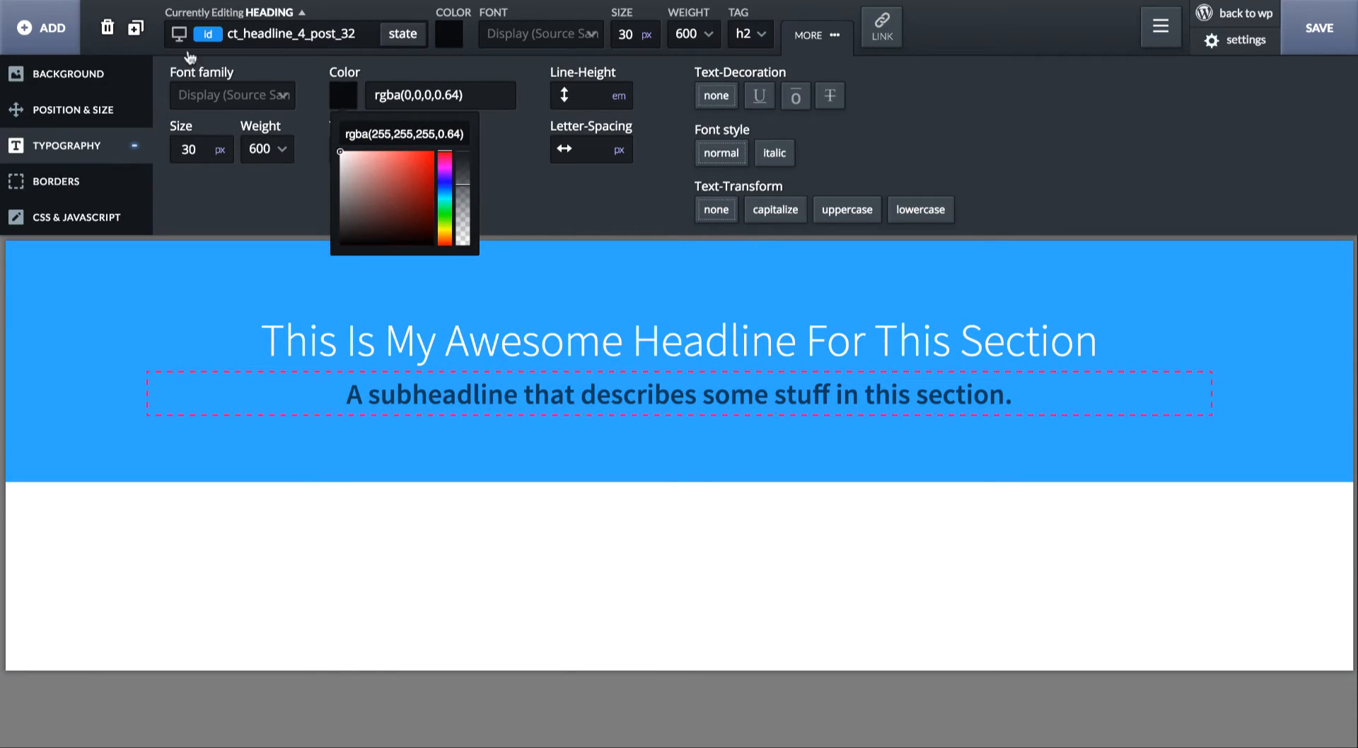
left_click_drag(458, 171, 460, 161)
left_click(692, 470)
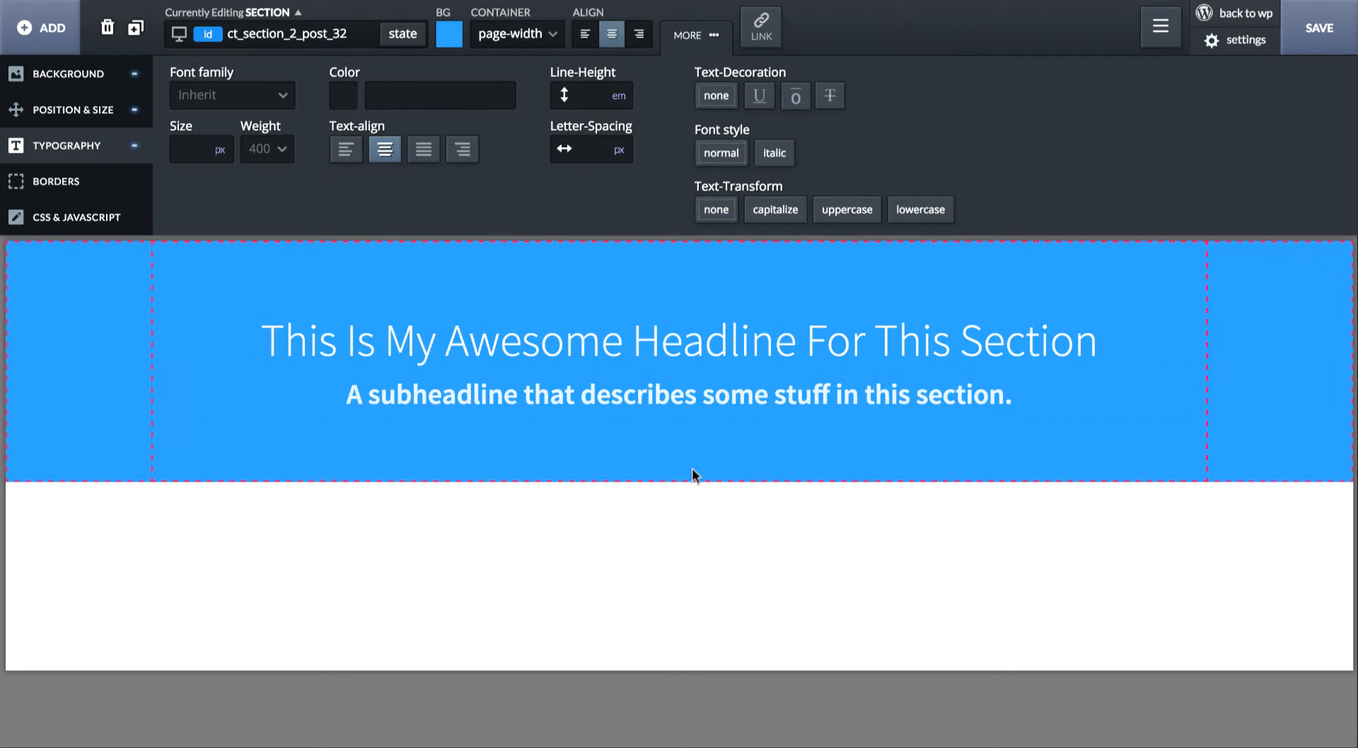
left_click(632, 600)
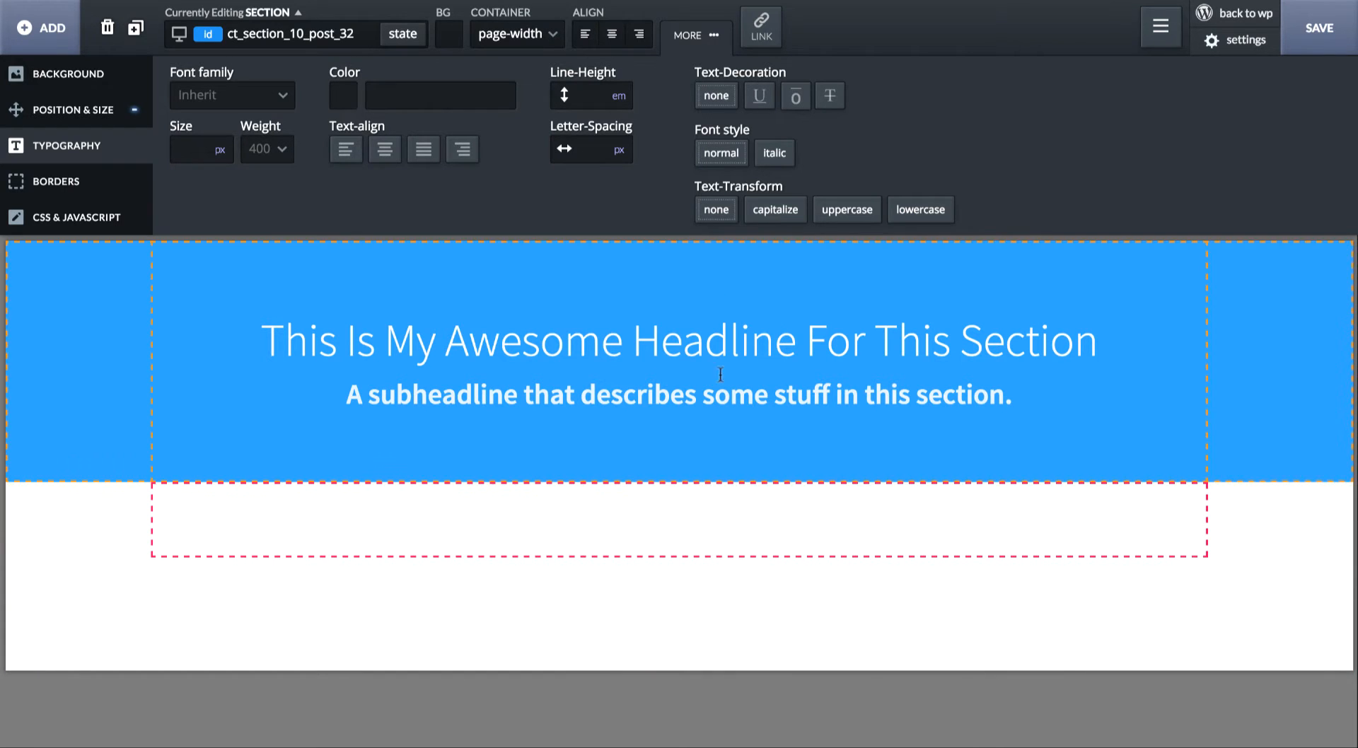
- Set the blue headline section's position property to relative
left_click(682, 266)
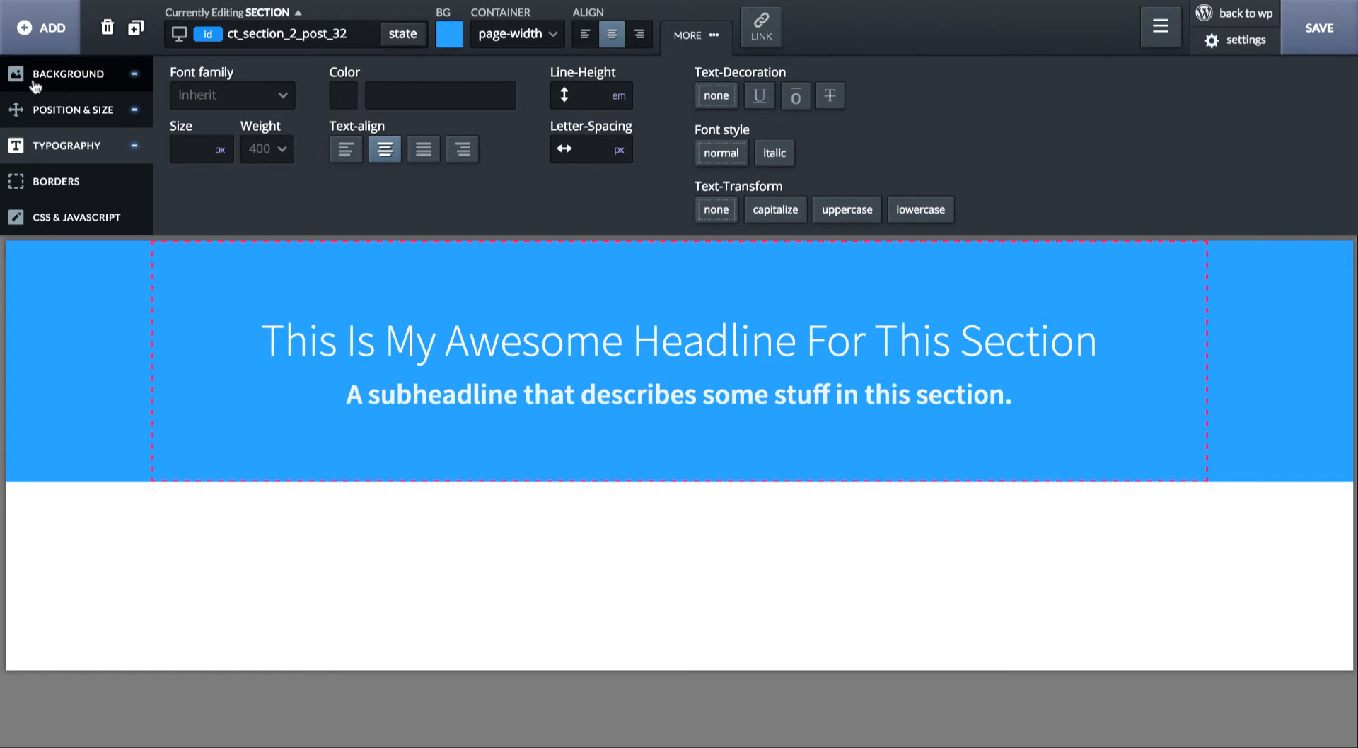
left_click(41, 113)
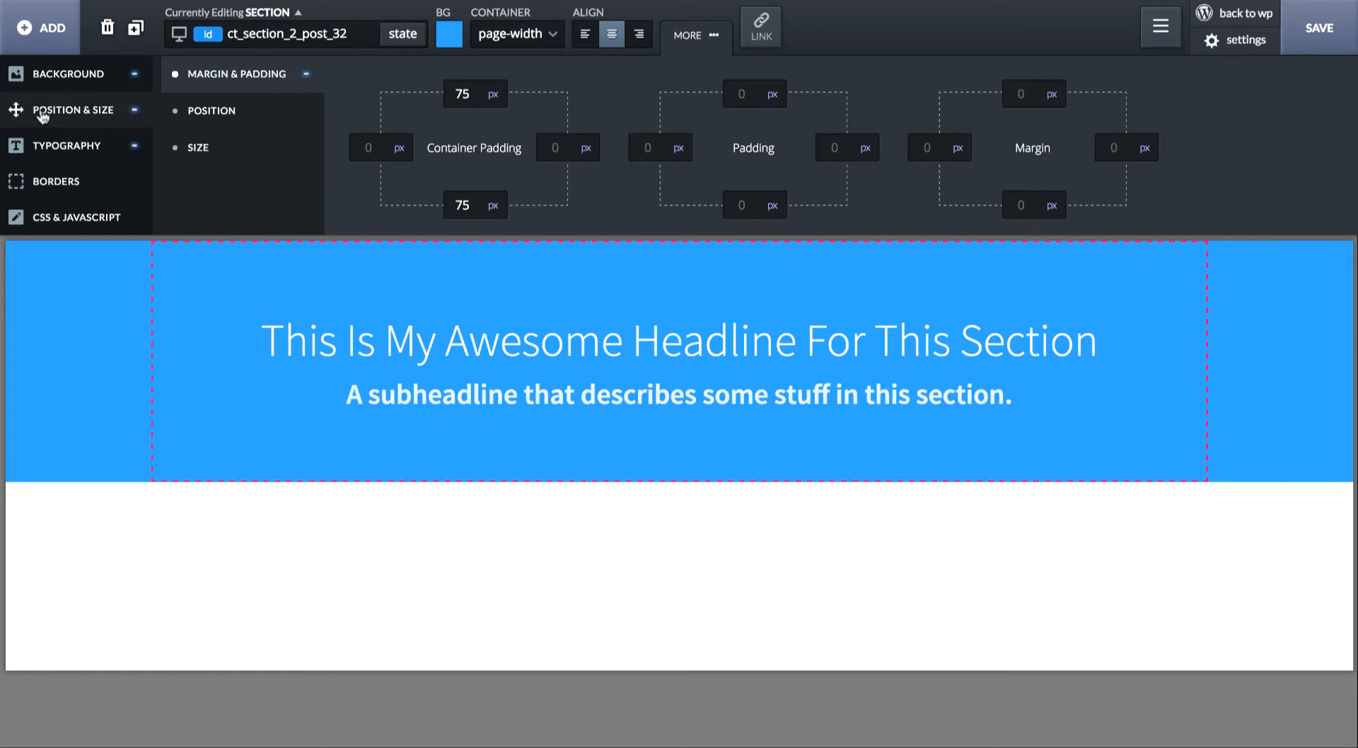
left_click(215, 112)
left_click(987, 97)
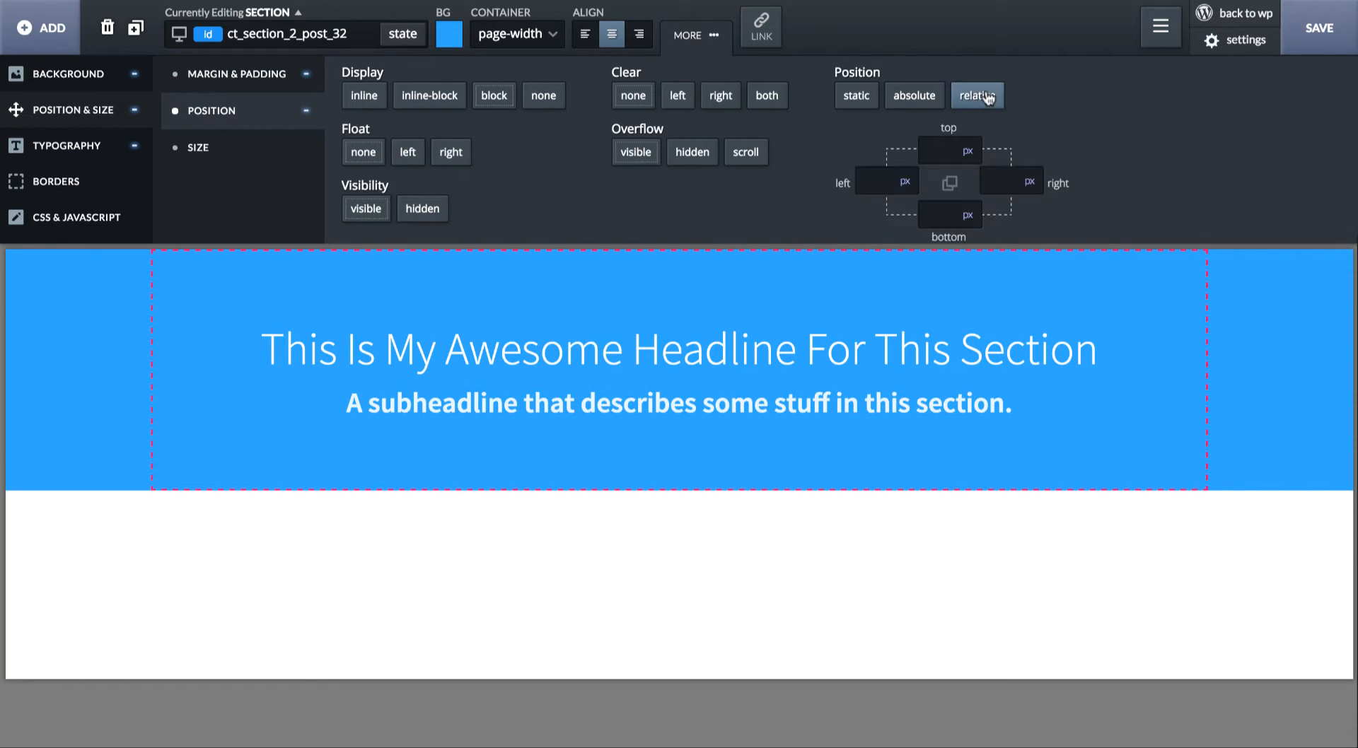
- Add a div block below the subheadline in the blue section and give it a black background, rgba(0,0,0,1.0)
left_click(41, 27)
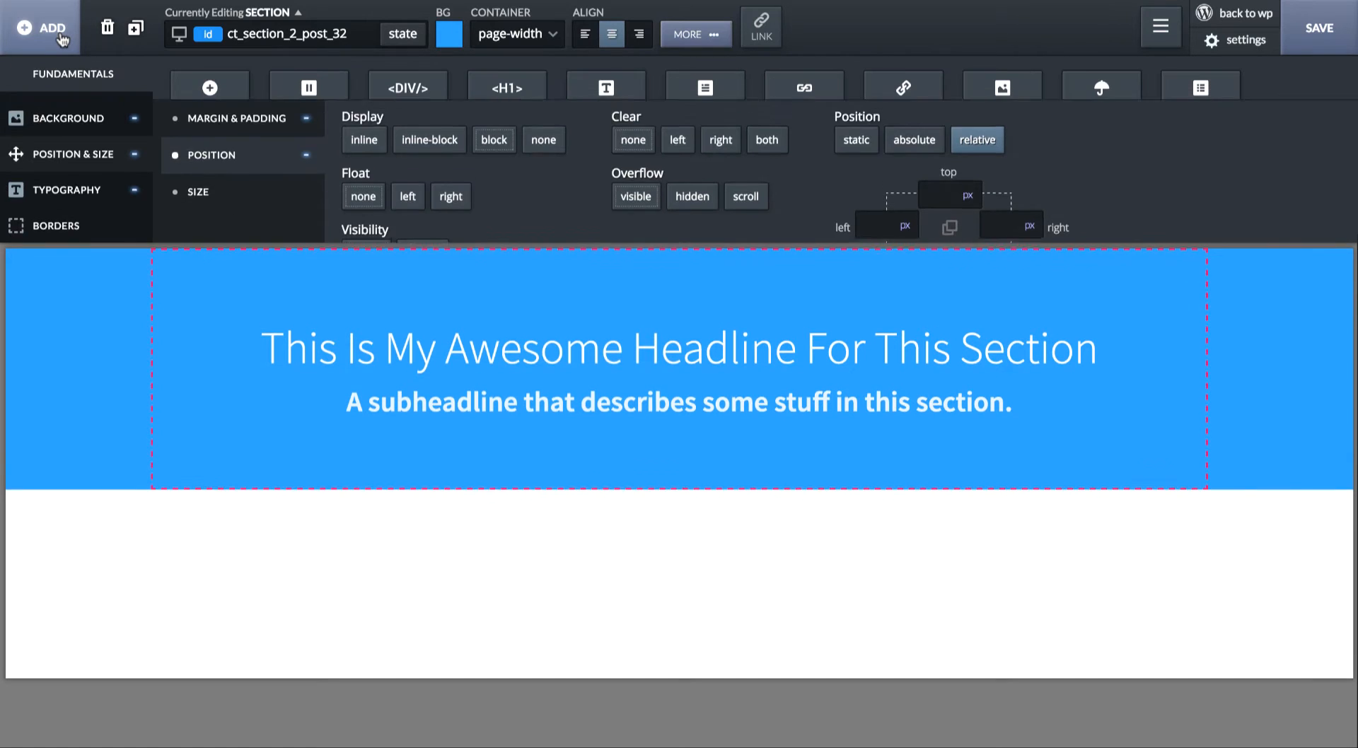
left_click(408, 89)
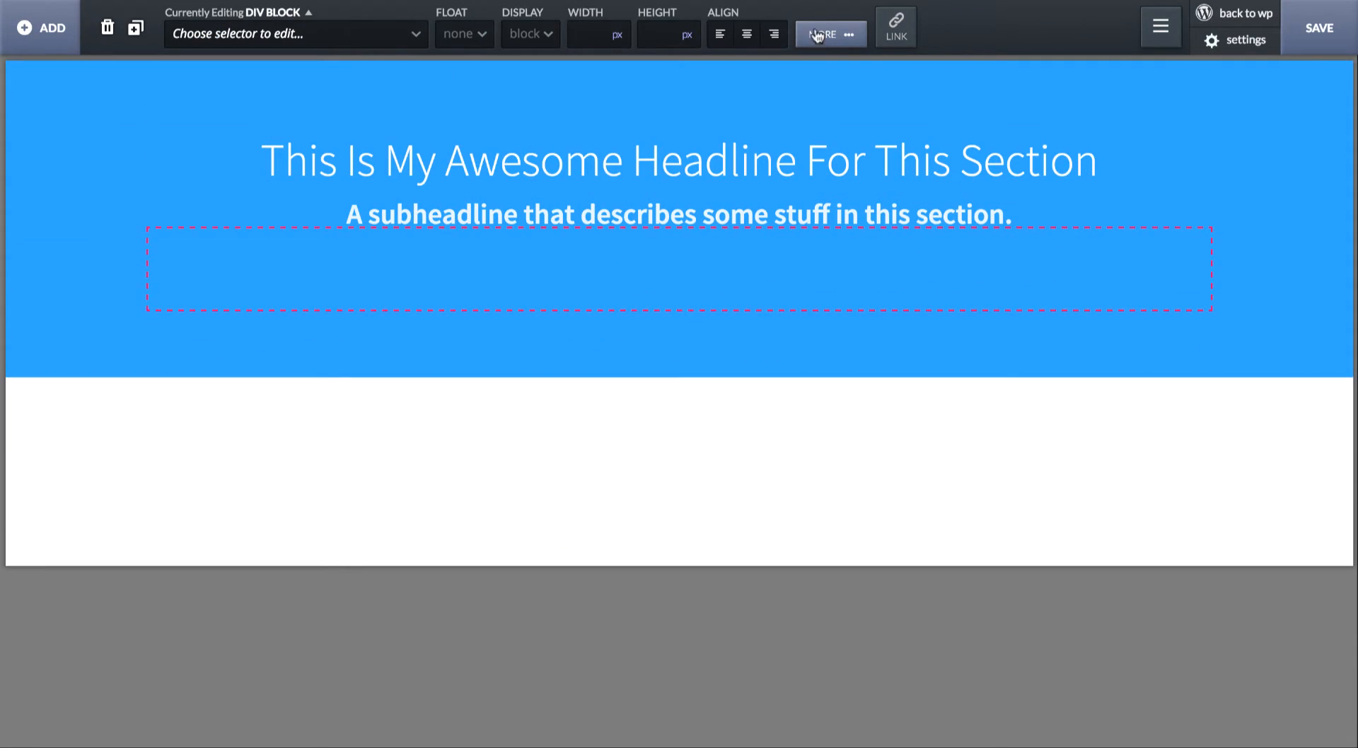
left_click(819, 37)
left_click(95, 80)
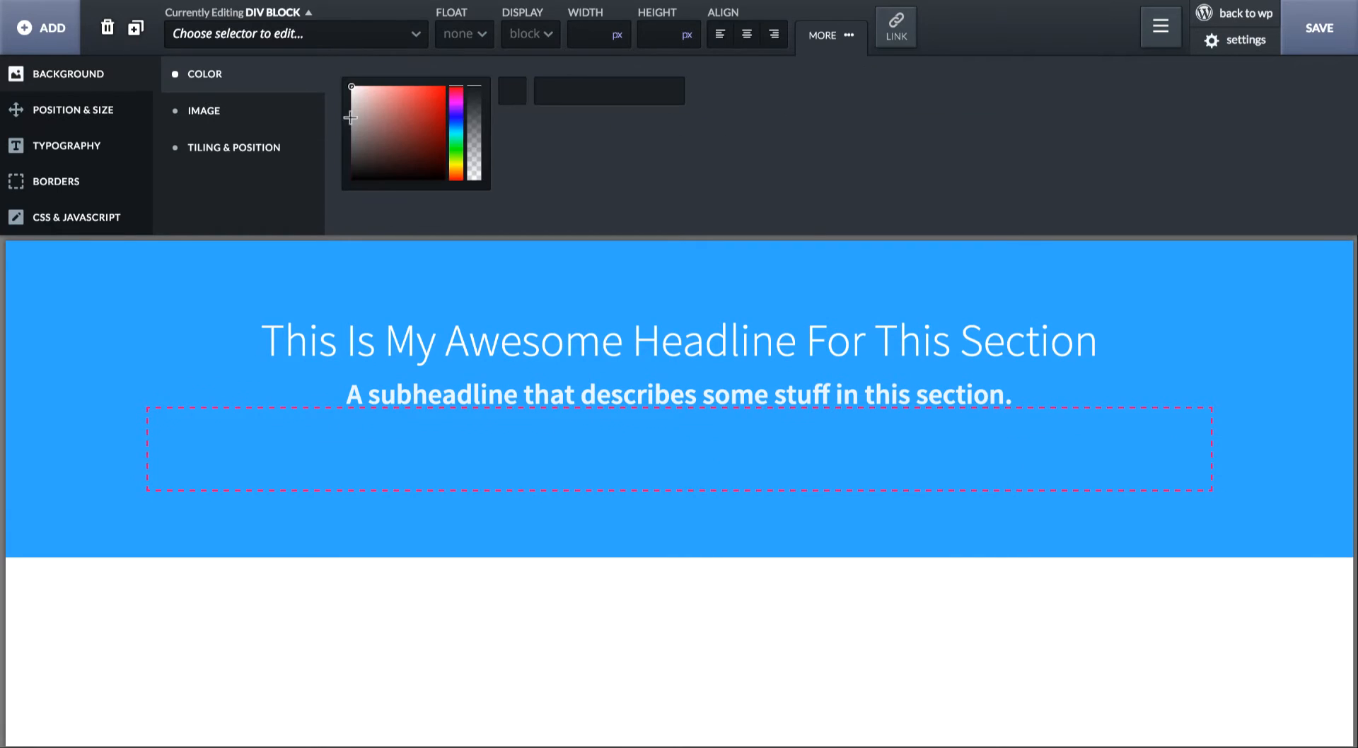
left_click_drag(355, 121, 293, 308)
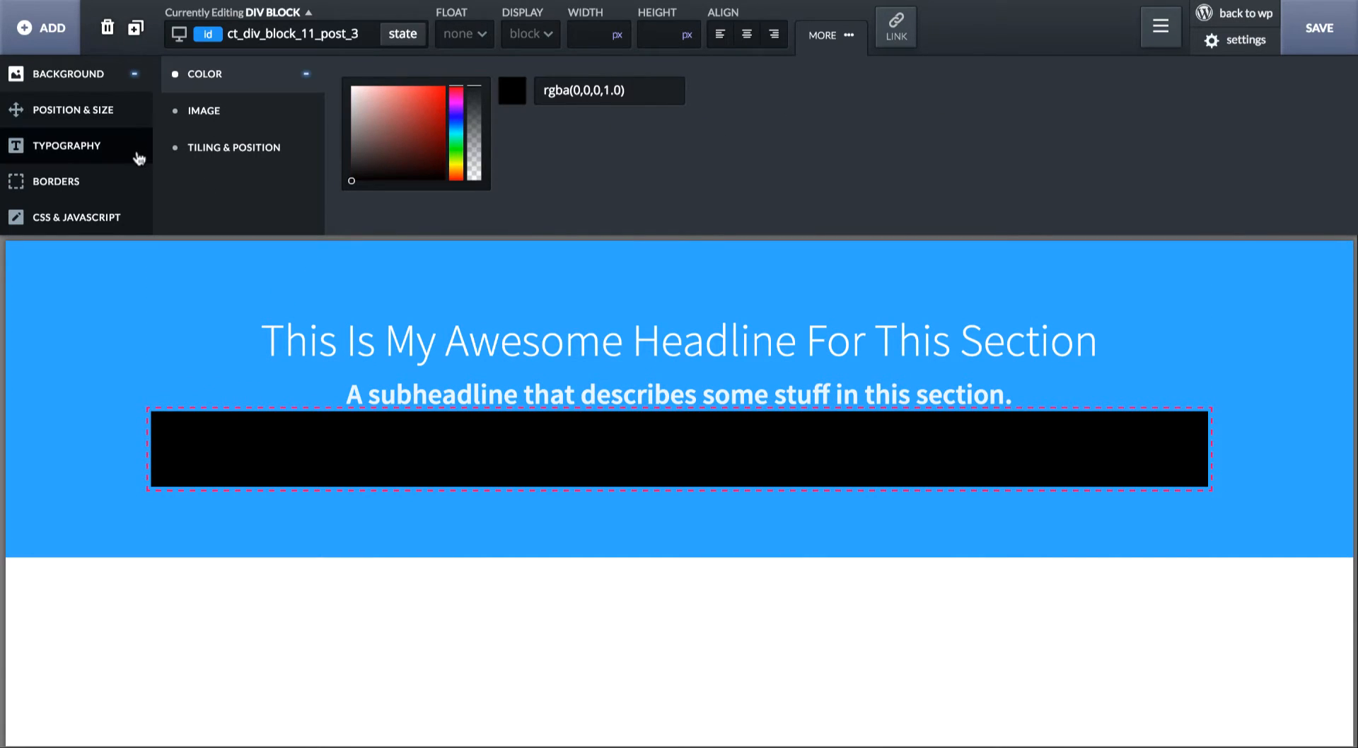
- Set the black div block's width to 100 px and its height to 100 px
left_click(142, 122)
left_click(221, 153)
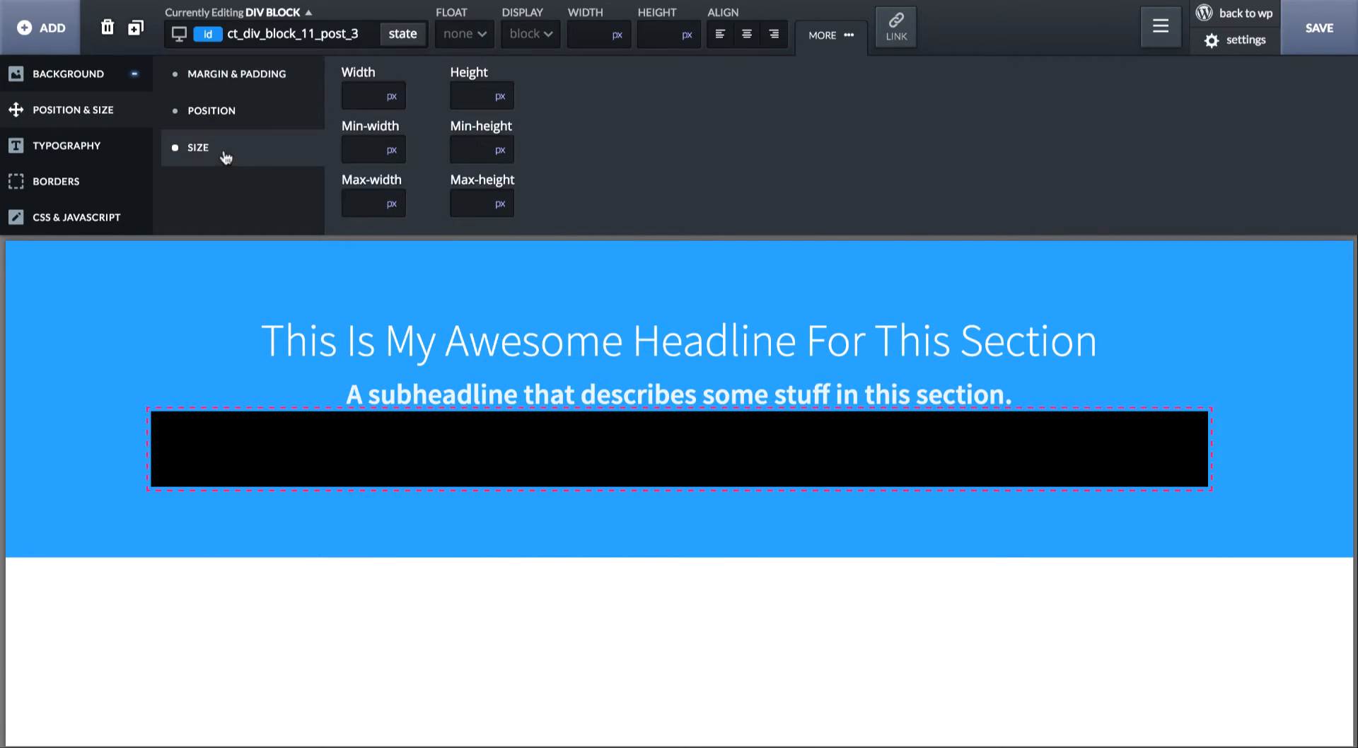
left_click(360, 94)
type("100")
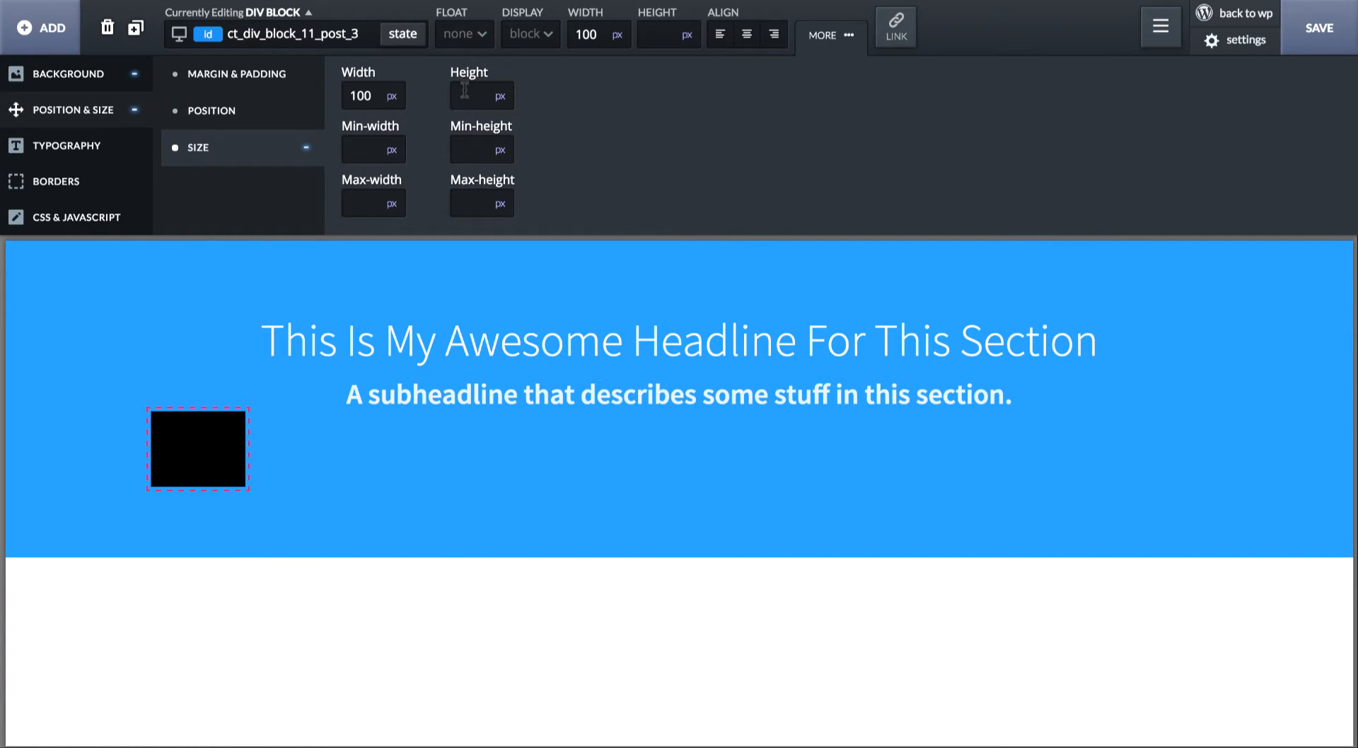
left_click(465, 89)
type("100")
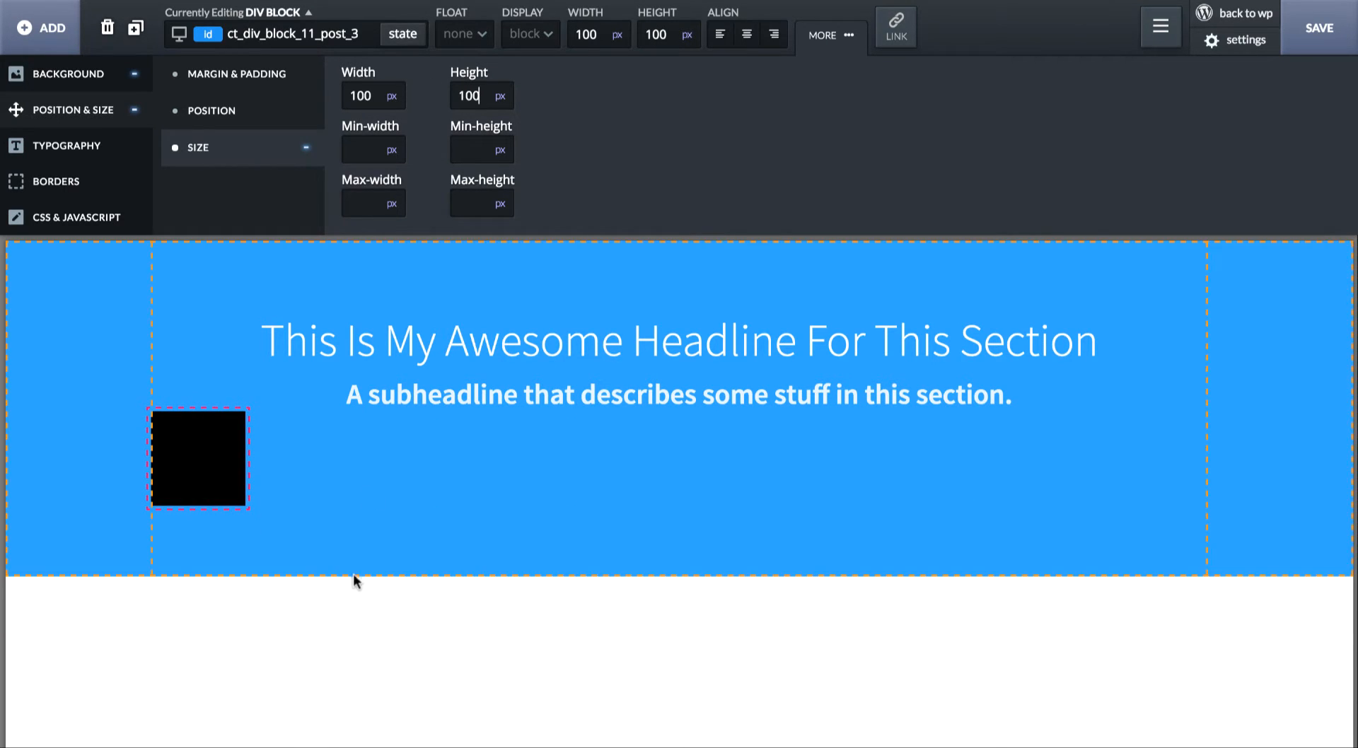
- Set the black div block's position property to absolute
left_click(211, 124)
left_click(918, 97)
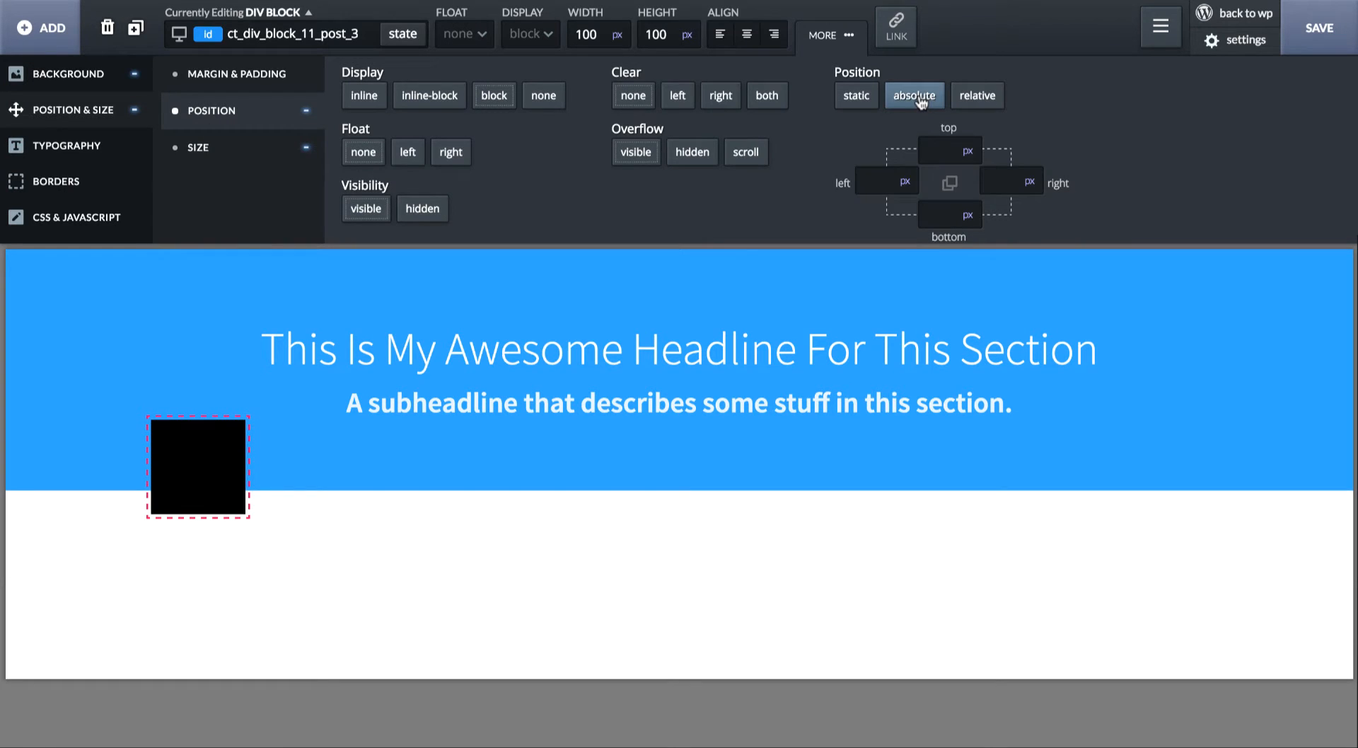